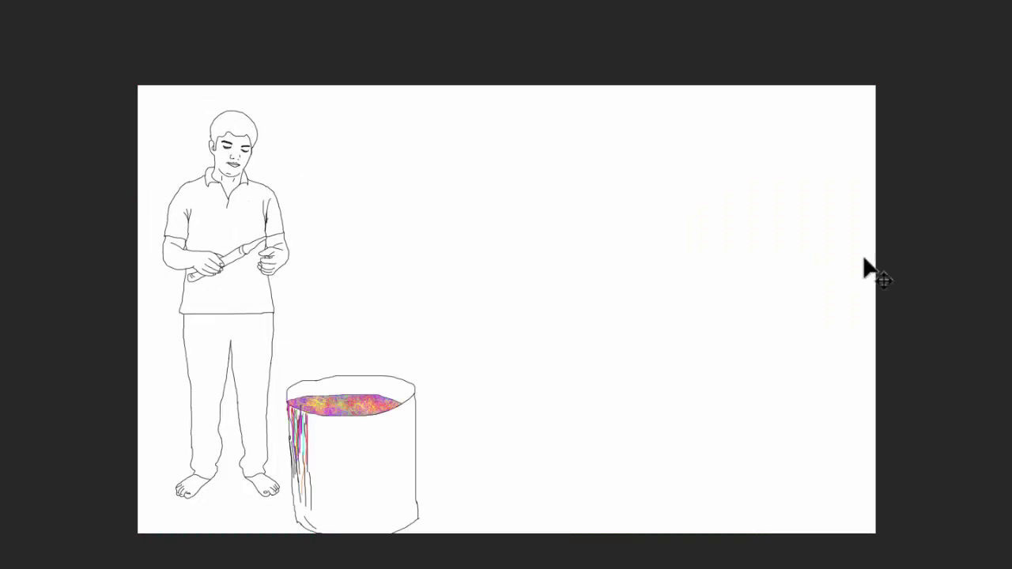
Return to the standard screen mode and fit the whole canvas in view above the animation frames.
key("Escape")
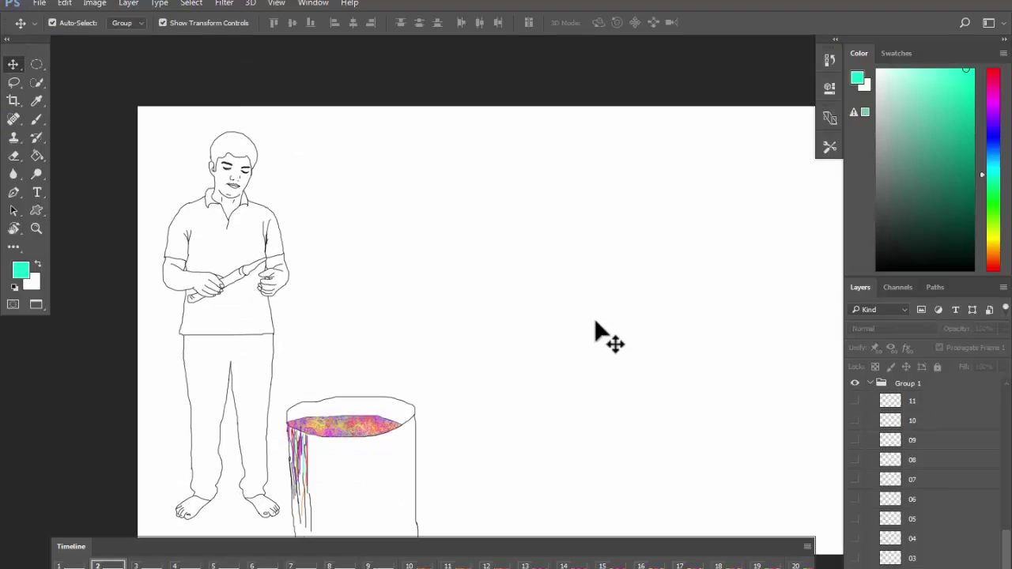
key("f")
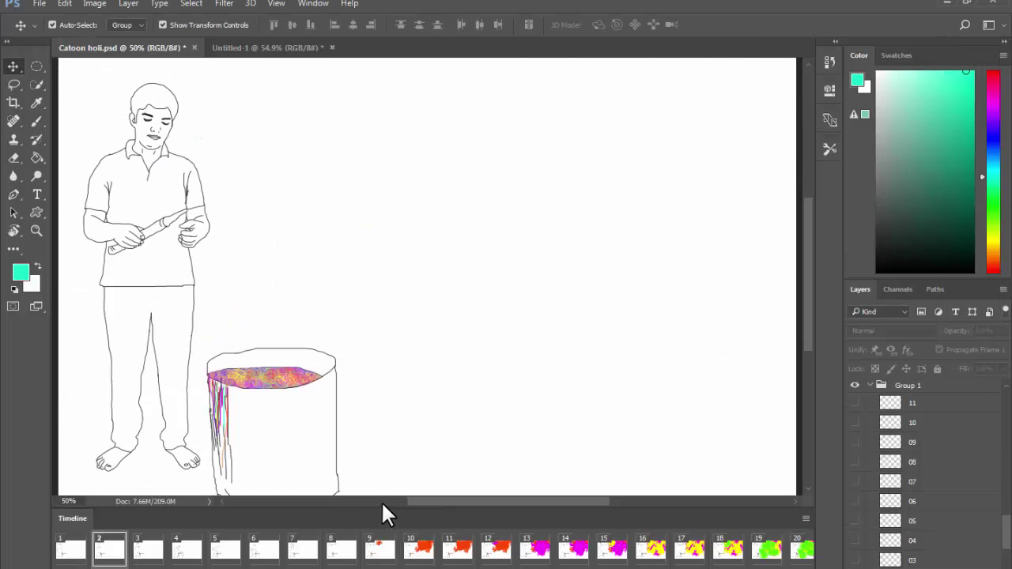
left_click_drag(421, 502, 569, 499)
scroll(423, 361, "down", 2)
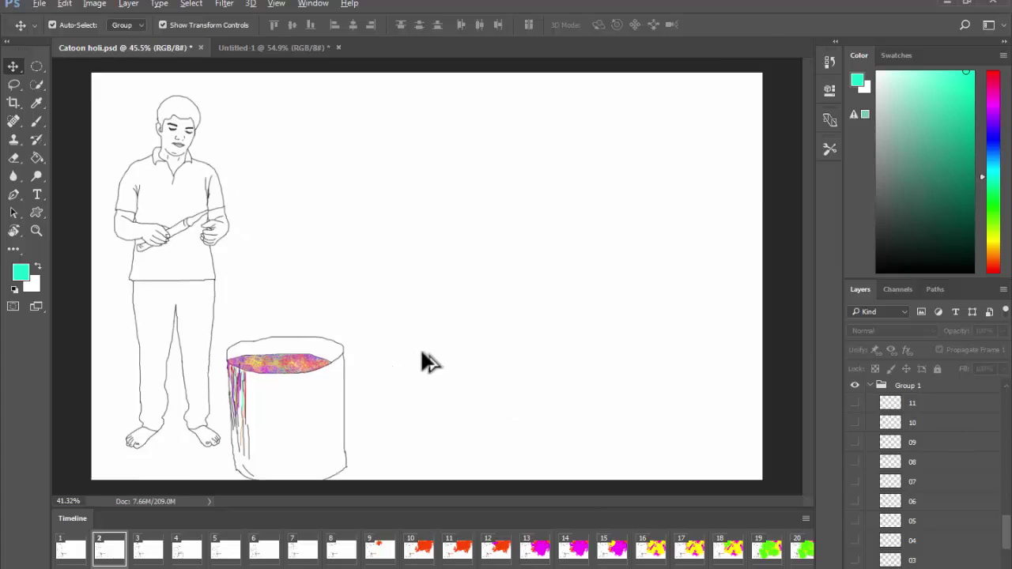
scroll(421, 354, "up", 1)
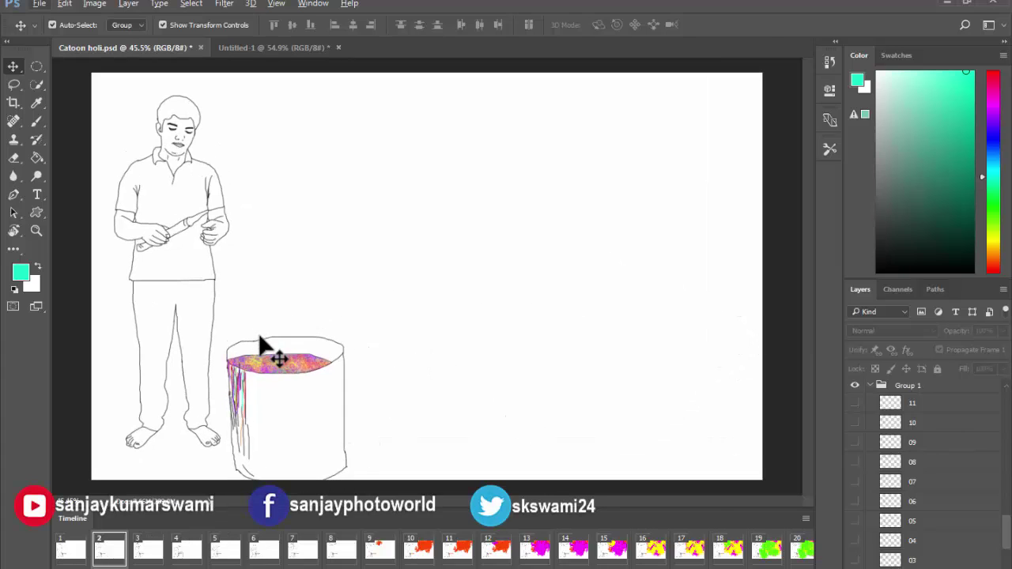
Step through animation frames 1 to 8 to examine the man's poses while he fills the syringe from the drum.
left_click(70, 551)
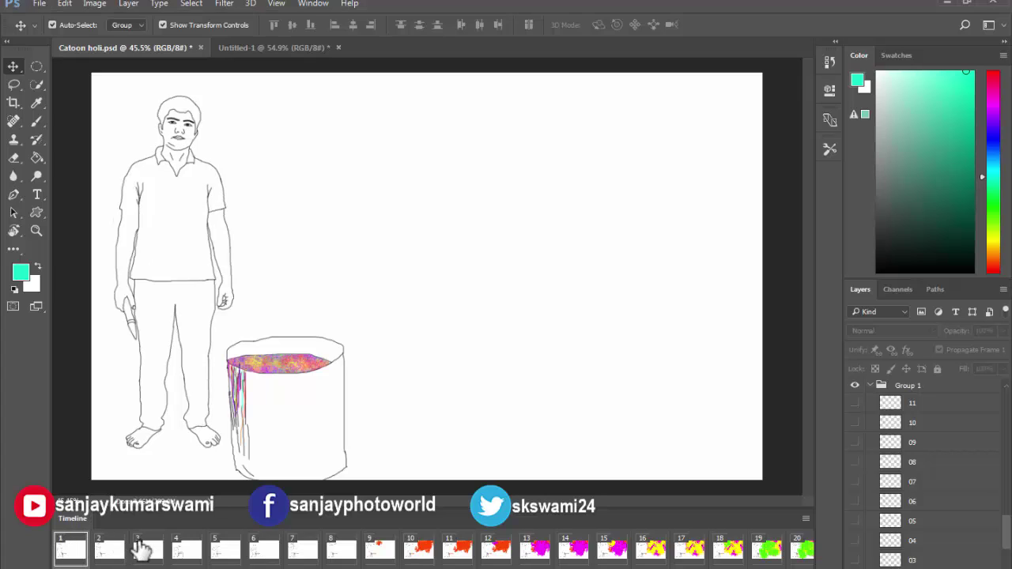
left_click(109, 549)
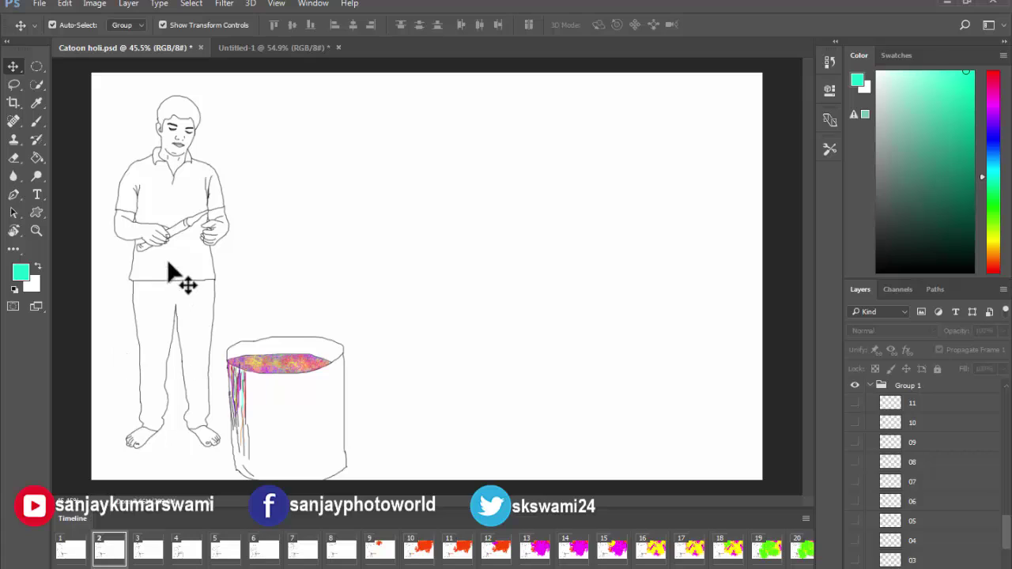
left_click(150, 551)
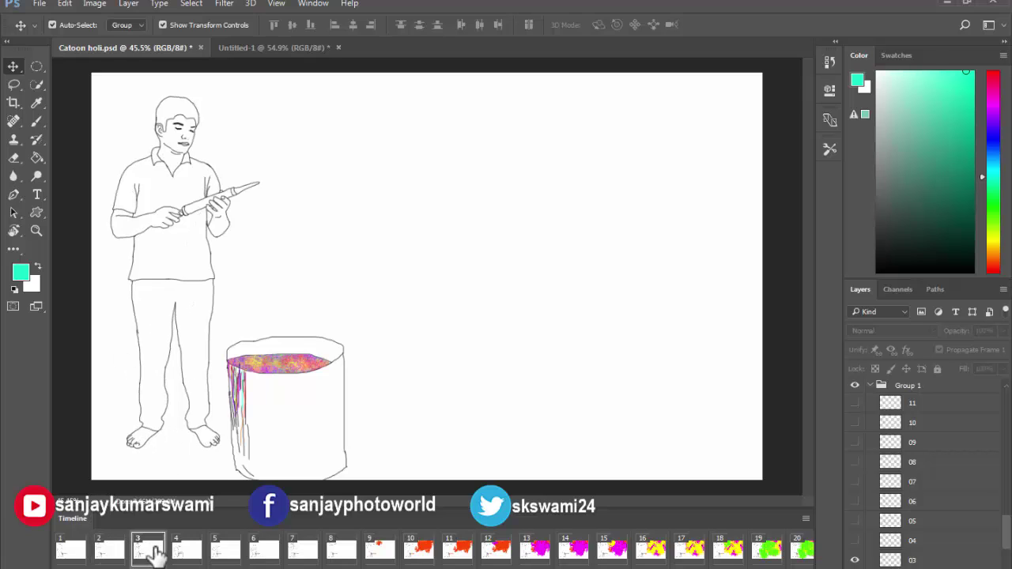
left_click(186, 549)
left_click(227, 551)
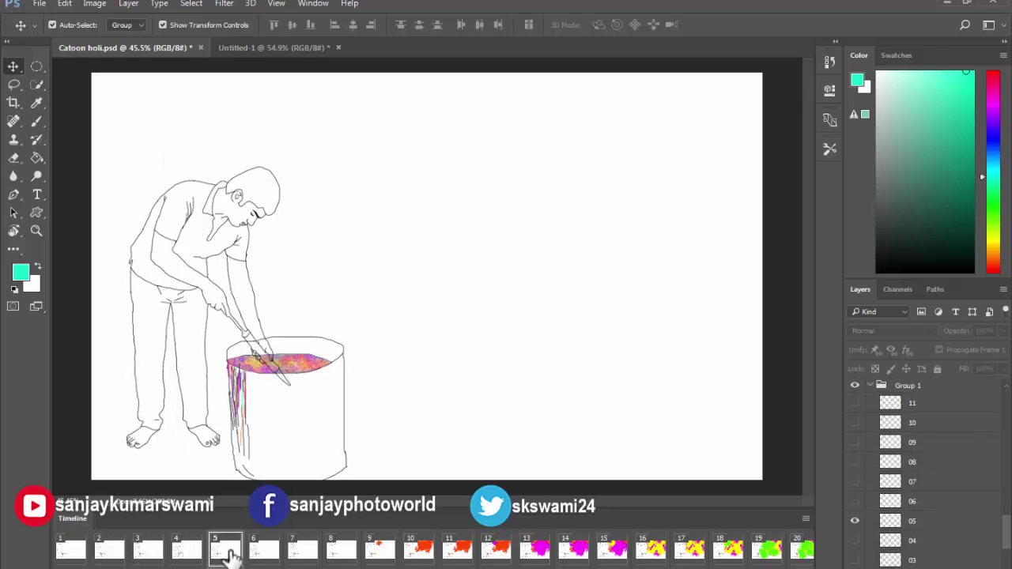
left_click(263, 554)
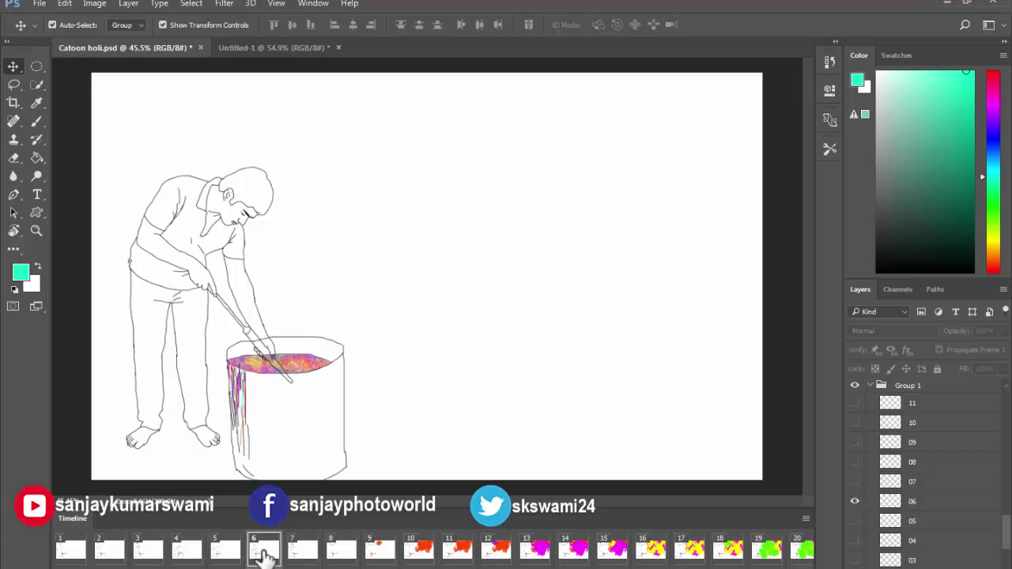
left_click(294, 554)
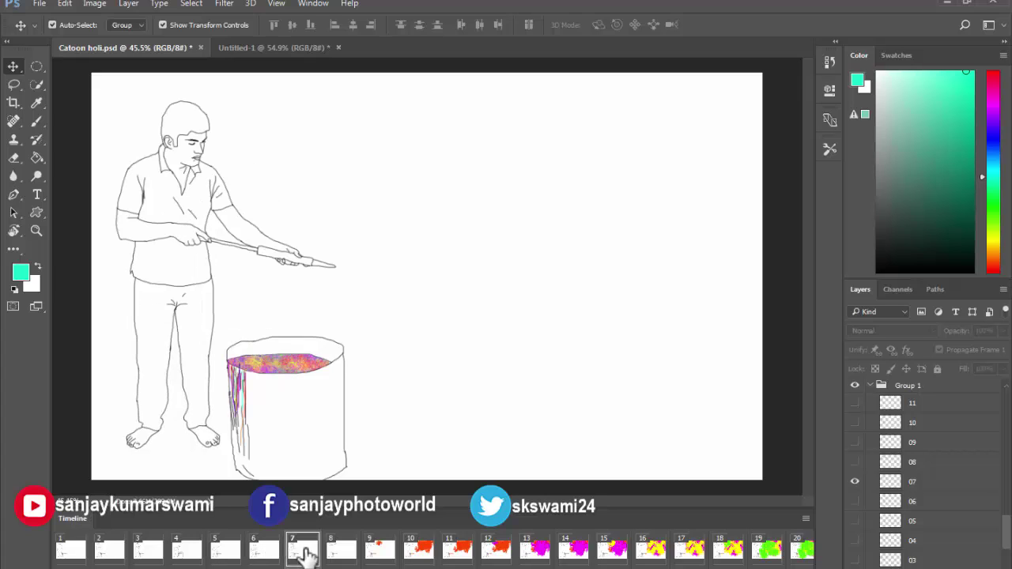
left_click(333, 554)
Step through animation frames 8 to 15 to examine how the sprayed colour splashes build up.
left_click(385, 557)
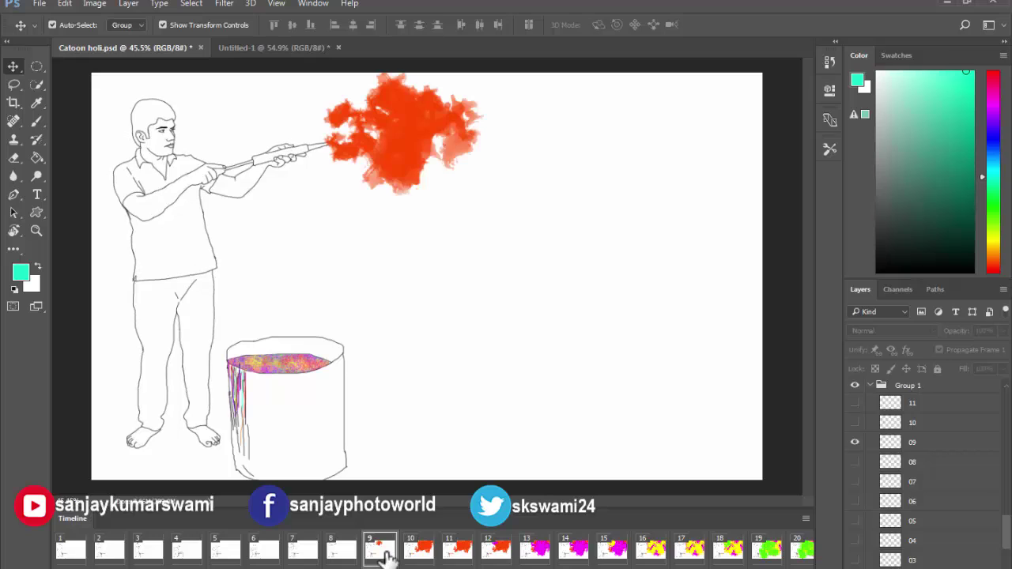
left_click(416, 557)
left_click(333, 556)
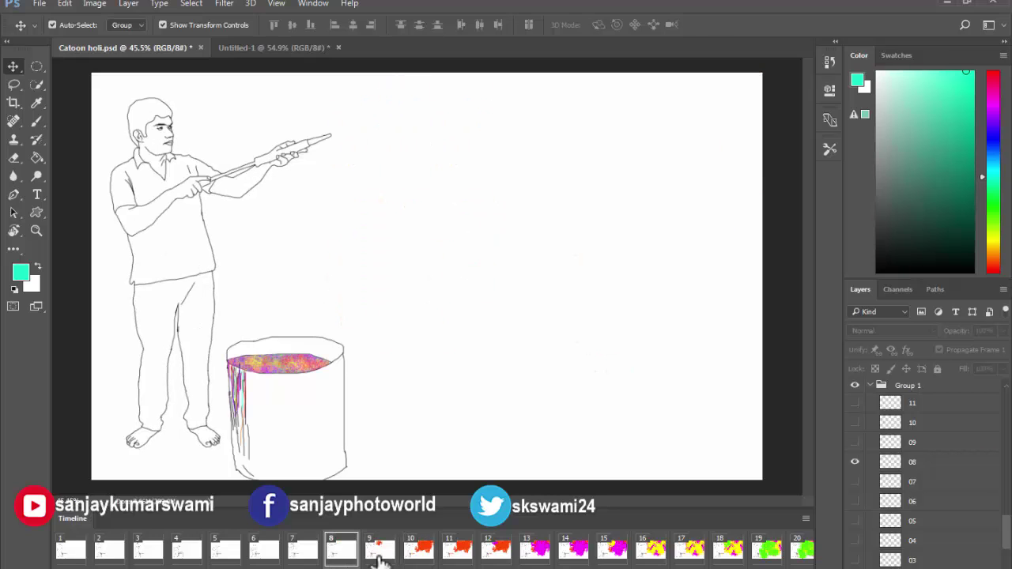
left_click(418, 556)
left_click(454, 556)
left_click(490, 556)
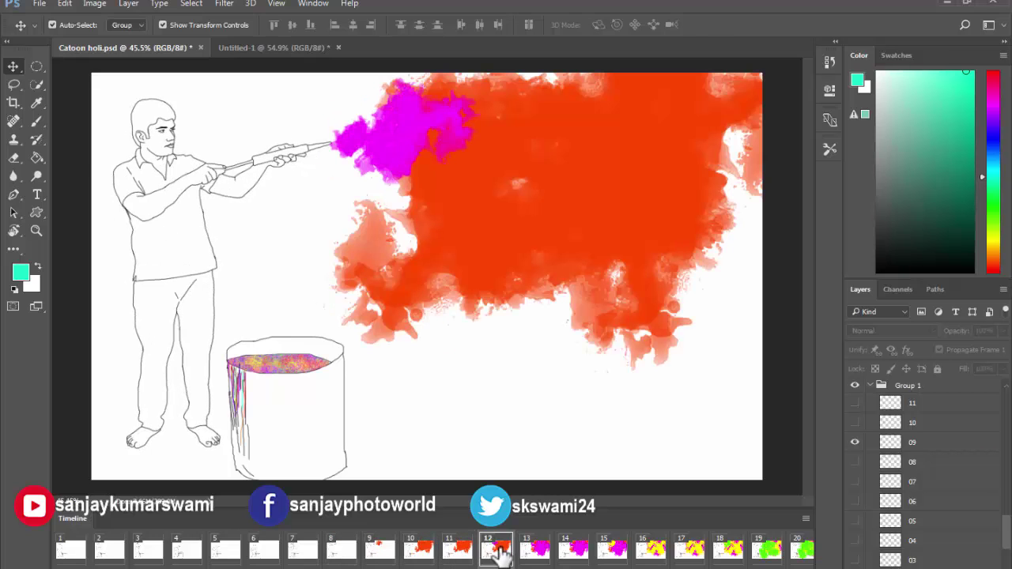
left_click(531, 554)
left_click(577, 554)
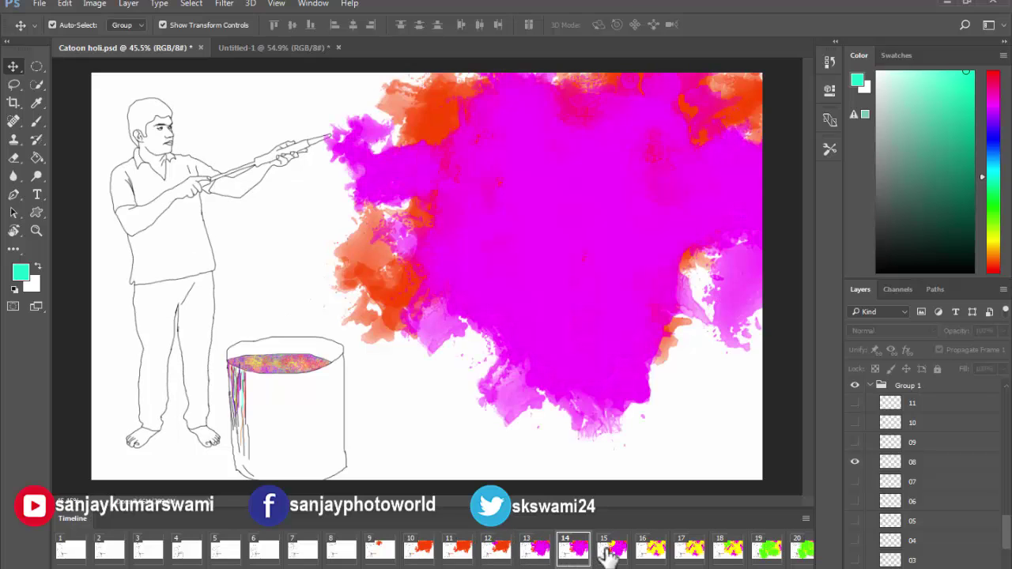
left_click(613, 554)
Compare the last two animation frames, 54 and 55, ending on the Happy Holi text in frame 54.
scroll(433, 550, "right", 10)
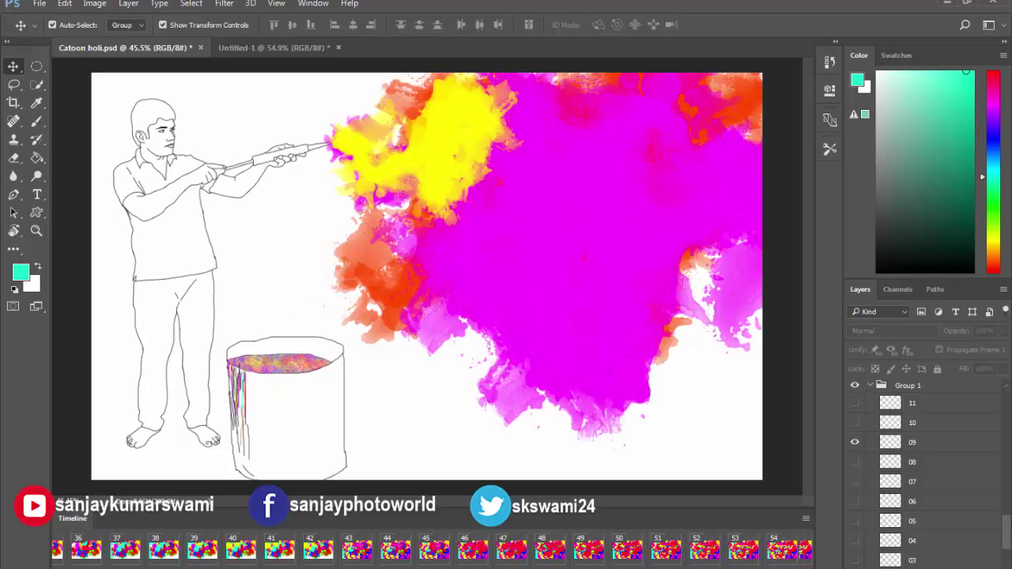
left_click(756, 554)
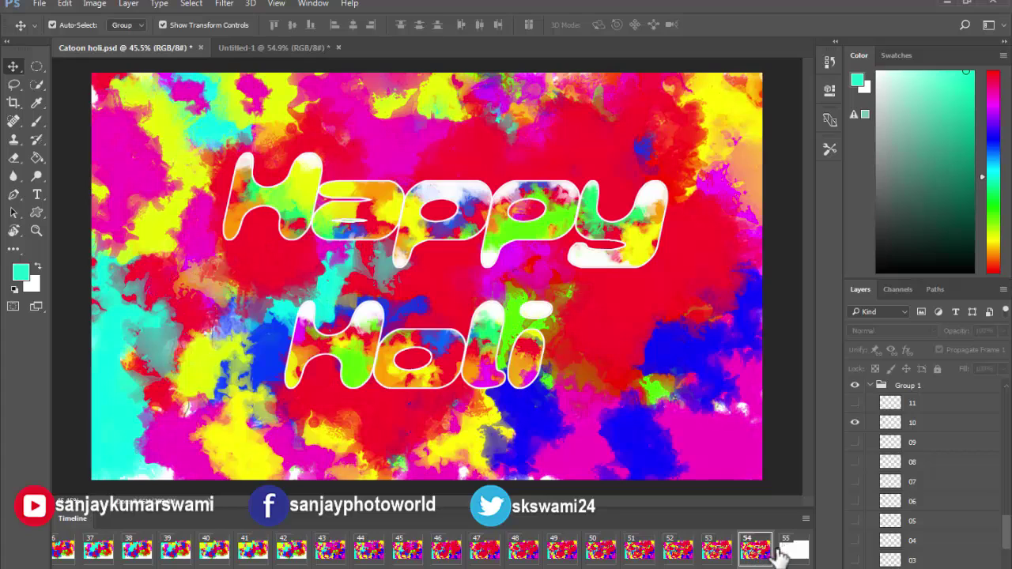
left_click(793, 553)
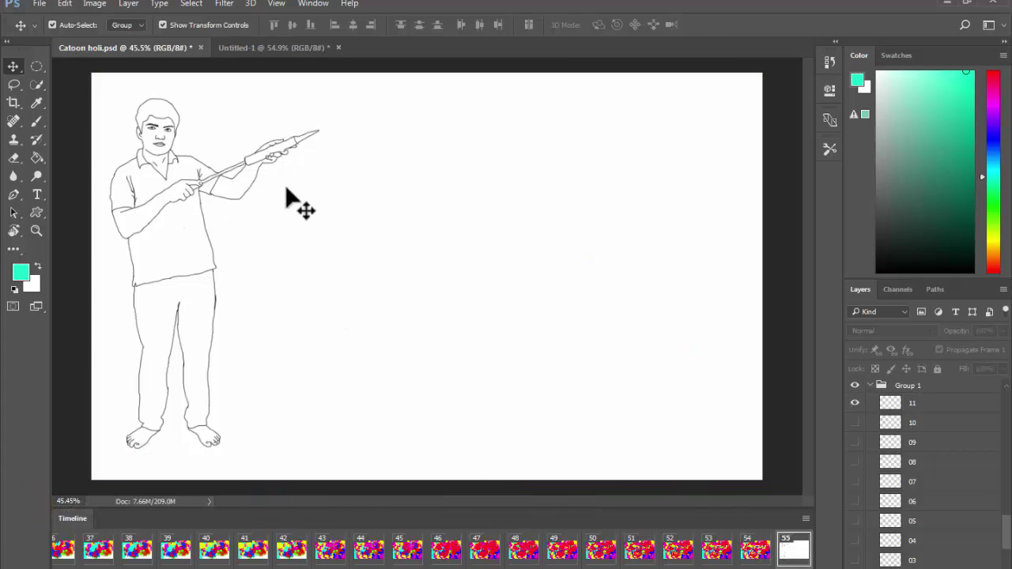
left_click(759, 554)
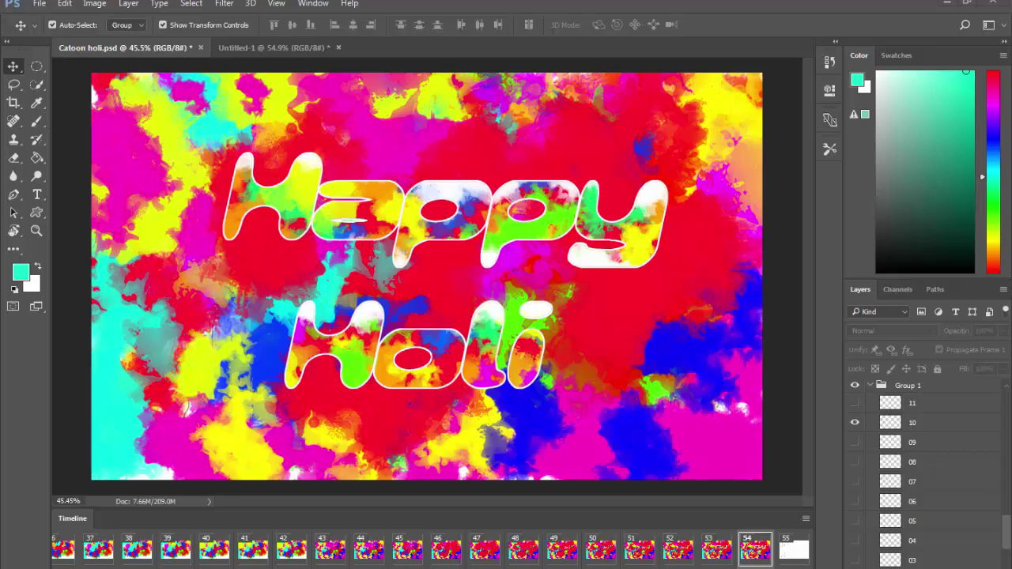
Play the animation from frame 1 and stop it on frame 54.
left_click_drag(696, 565, 316, 566)
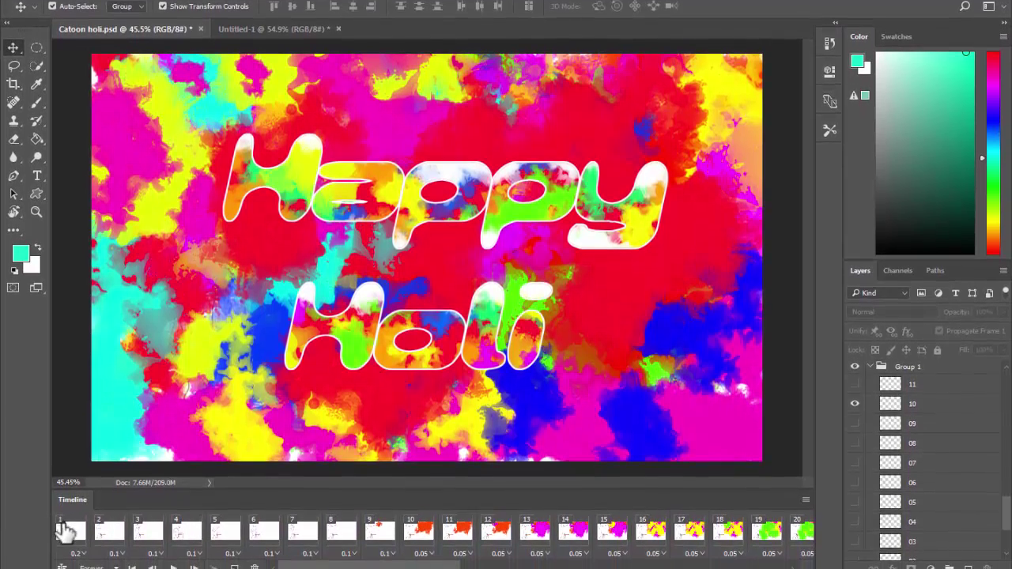
left_click(63, 531)
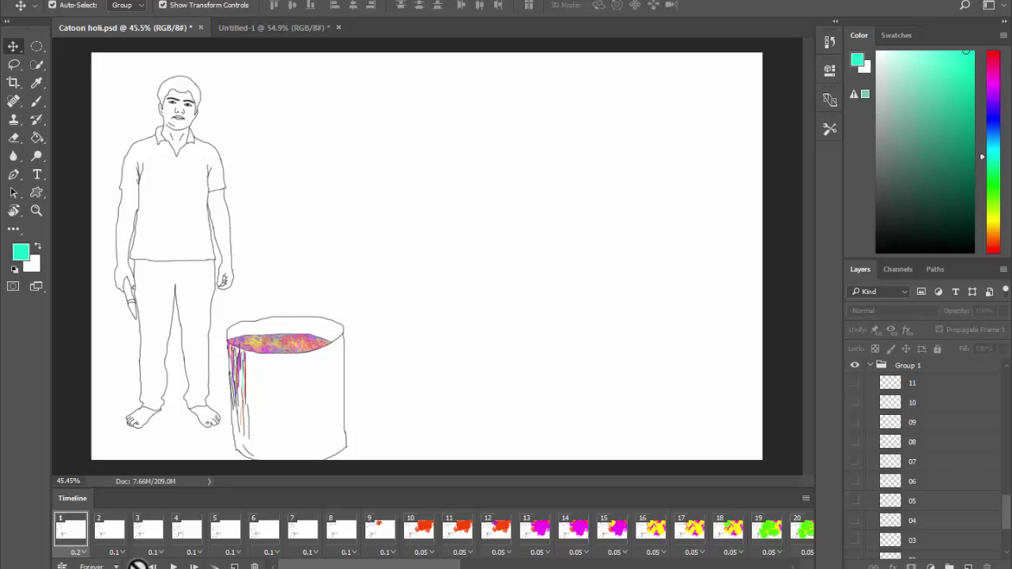
left_click(172, 566)
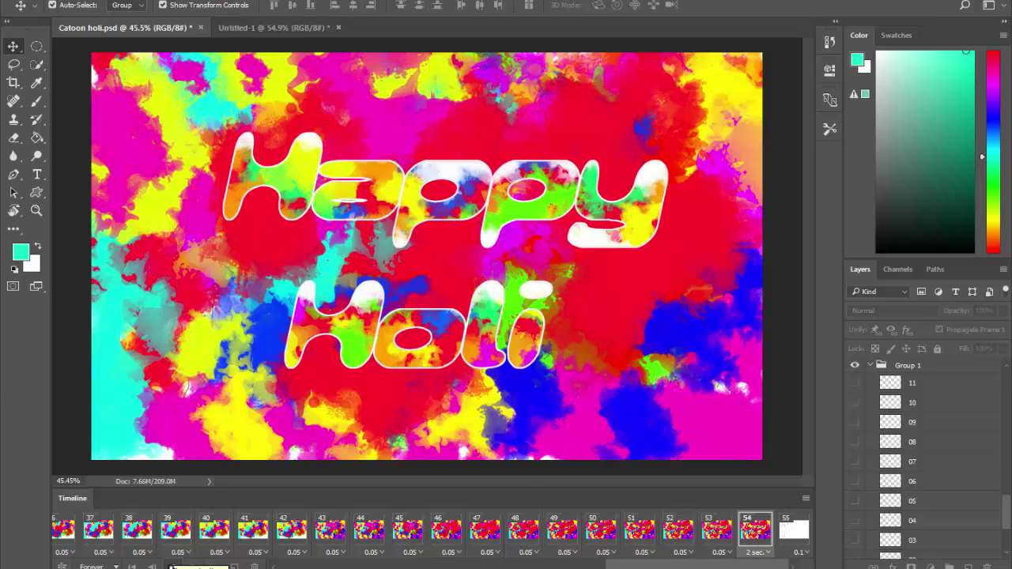
left_click(173, 566)
Collapse Group 1 and give the layer list more height.
left_click_drag(696, 565, 367, 566)
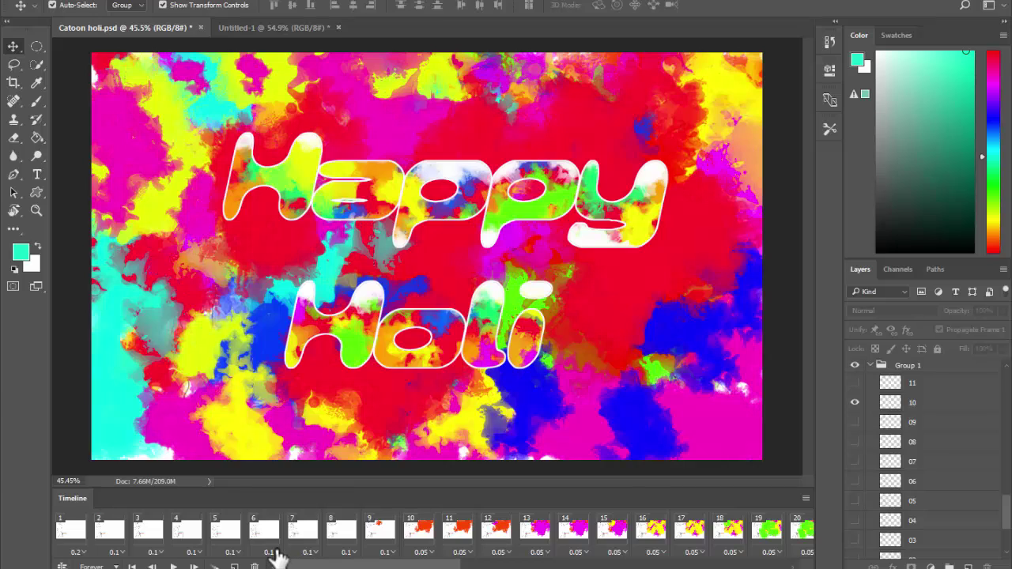
left_click(871, 366)
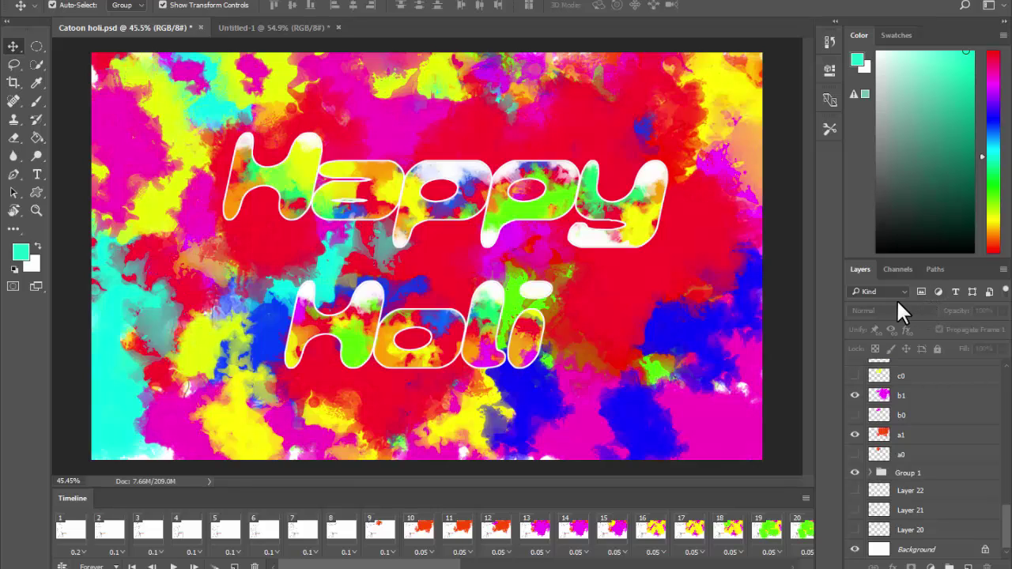
left_click_drag(892, 261, 892, 121)
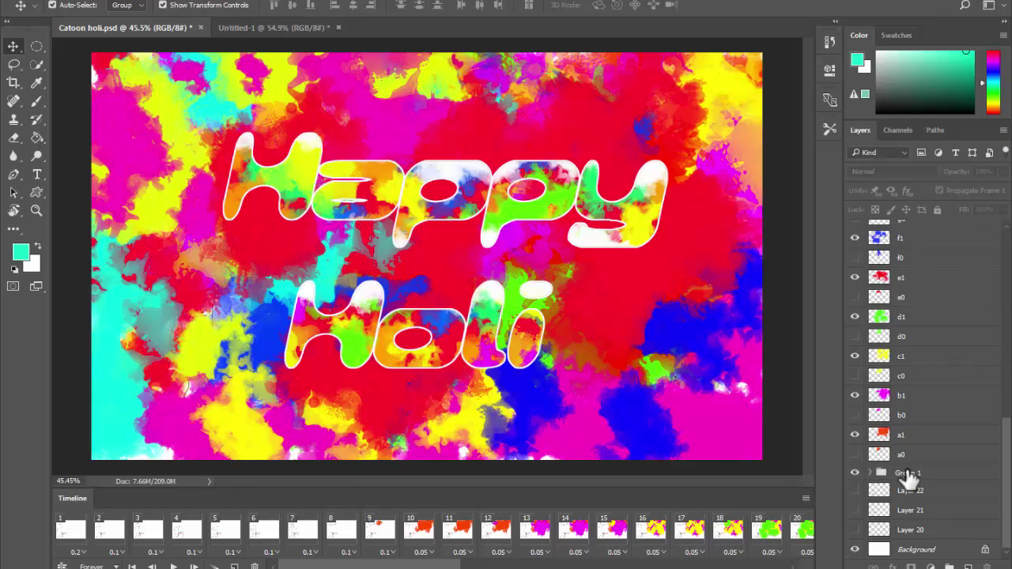
Expand Group 1 and select layer 10 among its numbered pose layers.
left_click(908, 473)
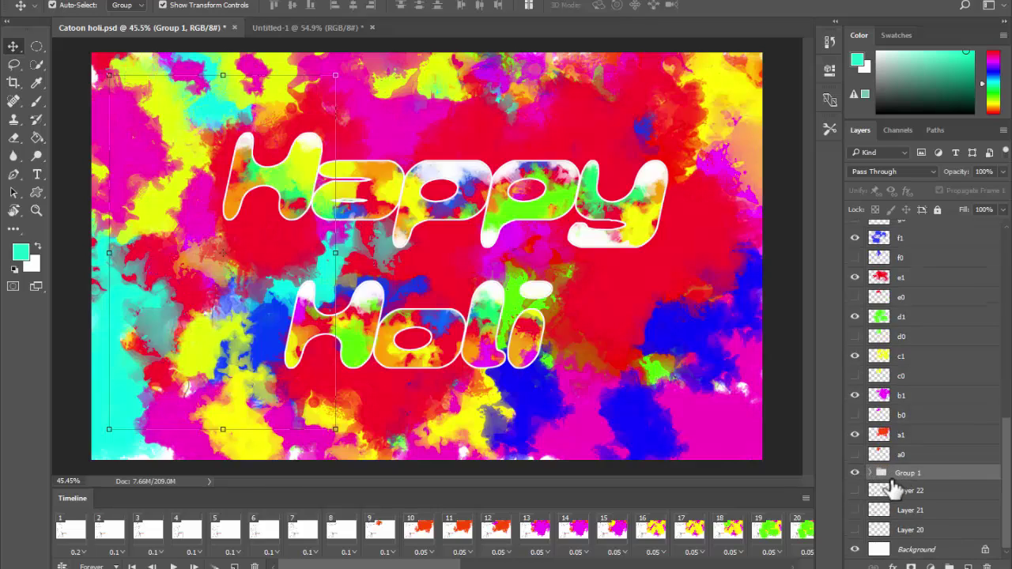
left_click(871, 473)
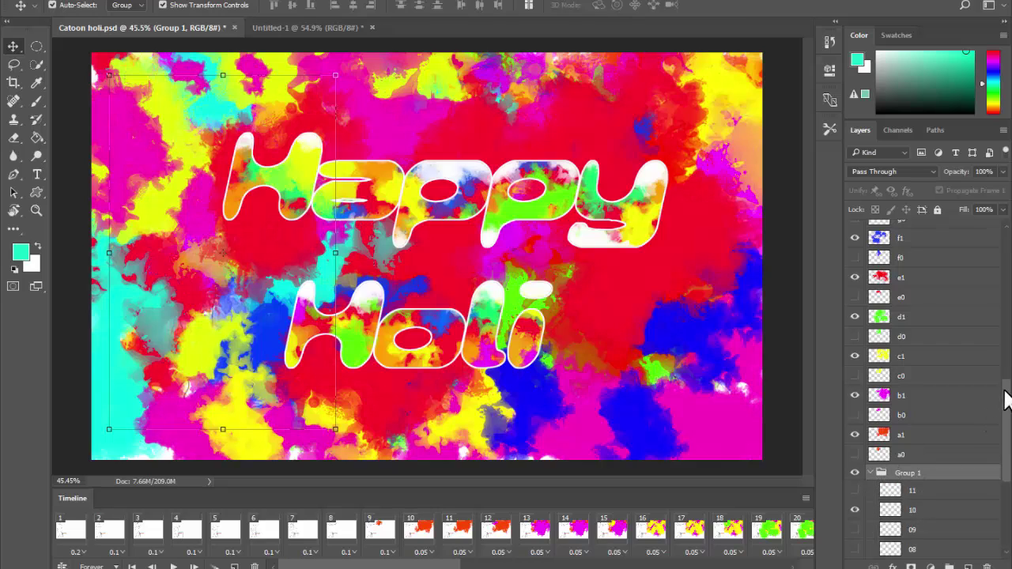
left_click_drag(1006, 399, 1010, 483)
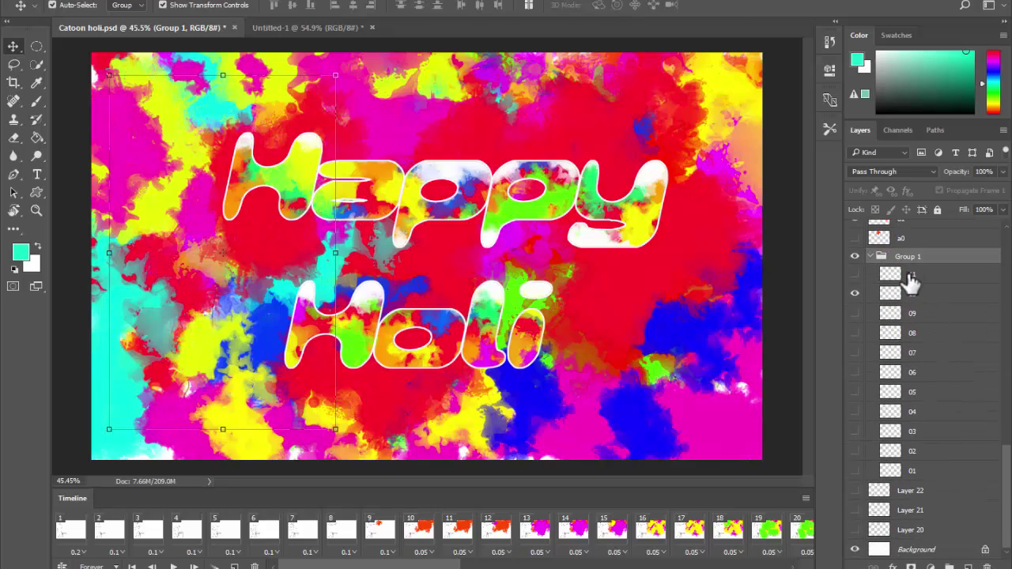
left_click(911, 275)
left_click(919, 296)
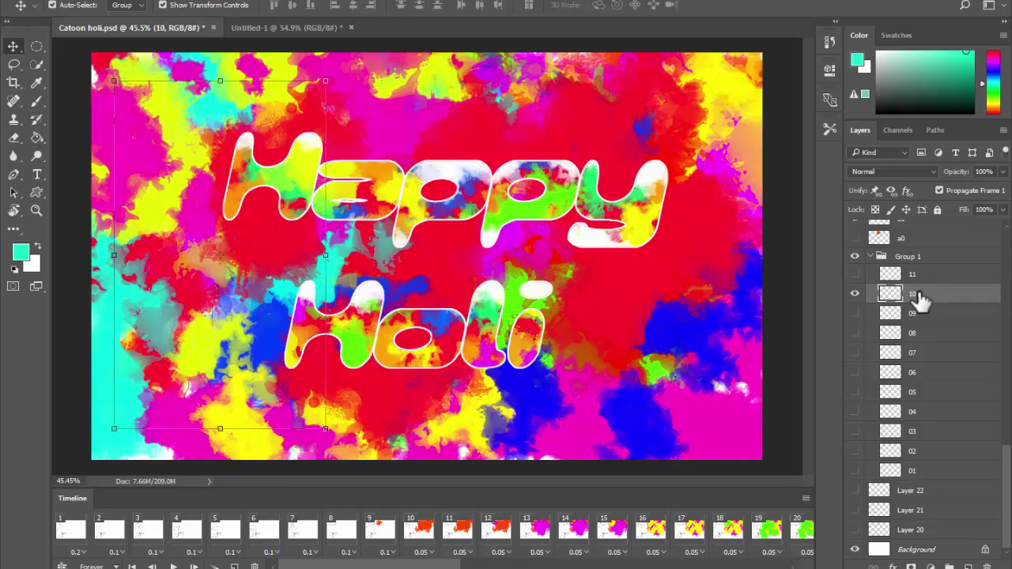
Show animation frame 1 and select layer 01, which holds its standing figure.
left_click(109, 533)
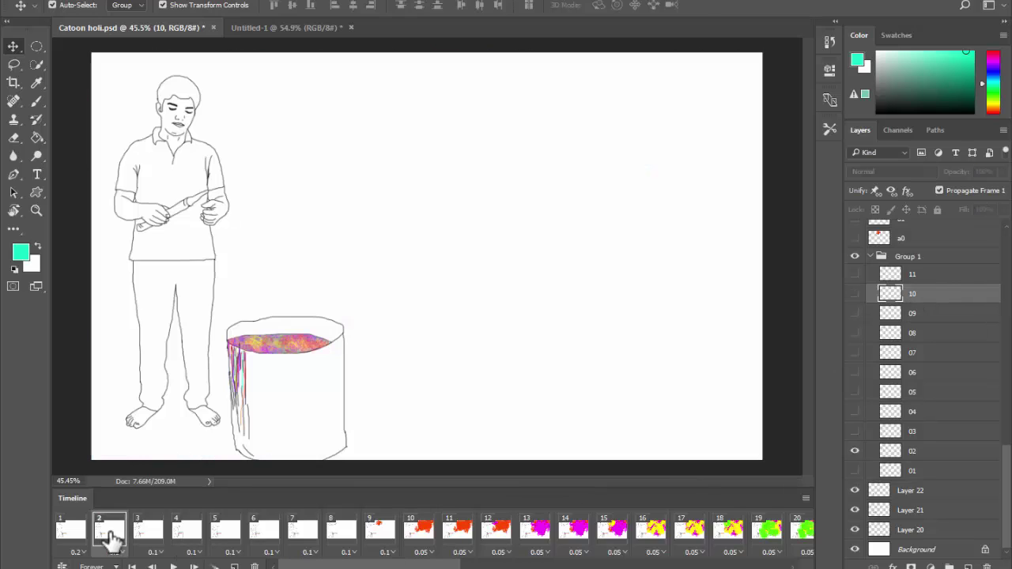
left_click(76, 533)
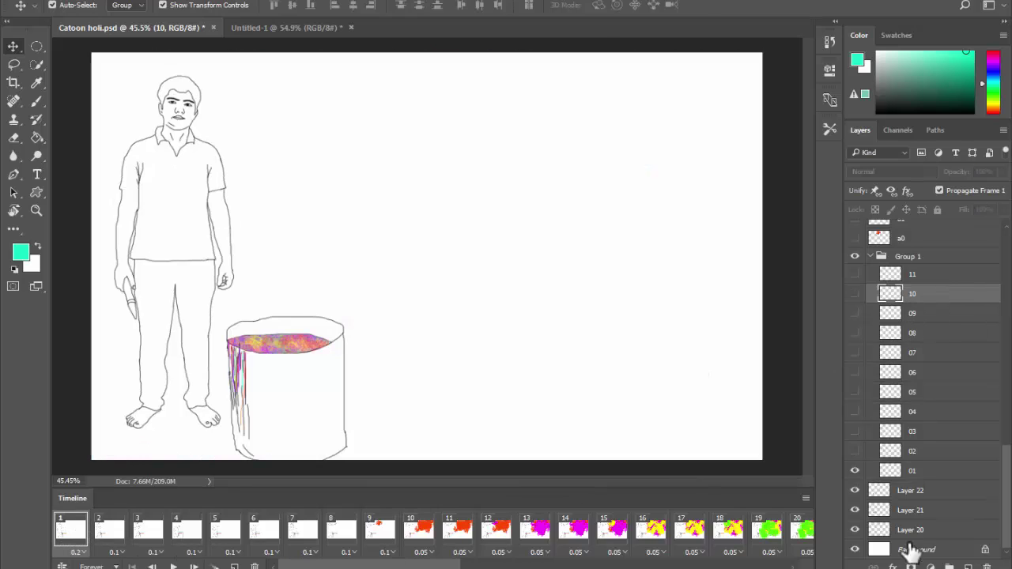
left_click(919, 473)
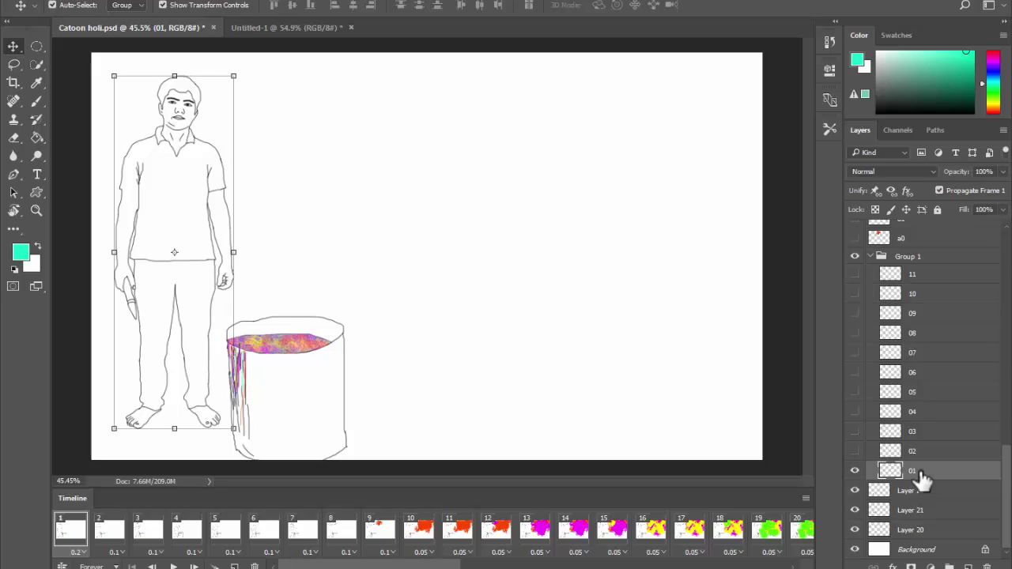
Try moving the standing figure on layer 01 across the canvas, and undo the move.
left_click(202, 72)
left_click_drag(183, 145, 587, 166)
key("ctrl+z")
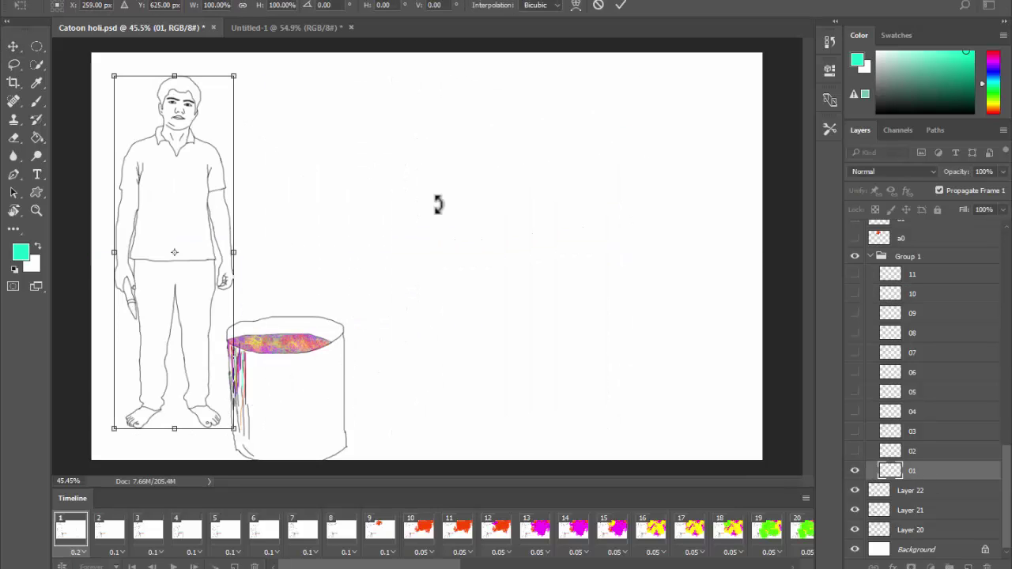
key("Return")
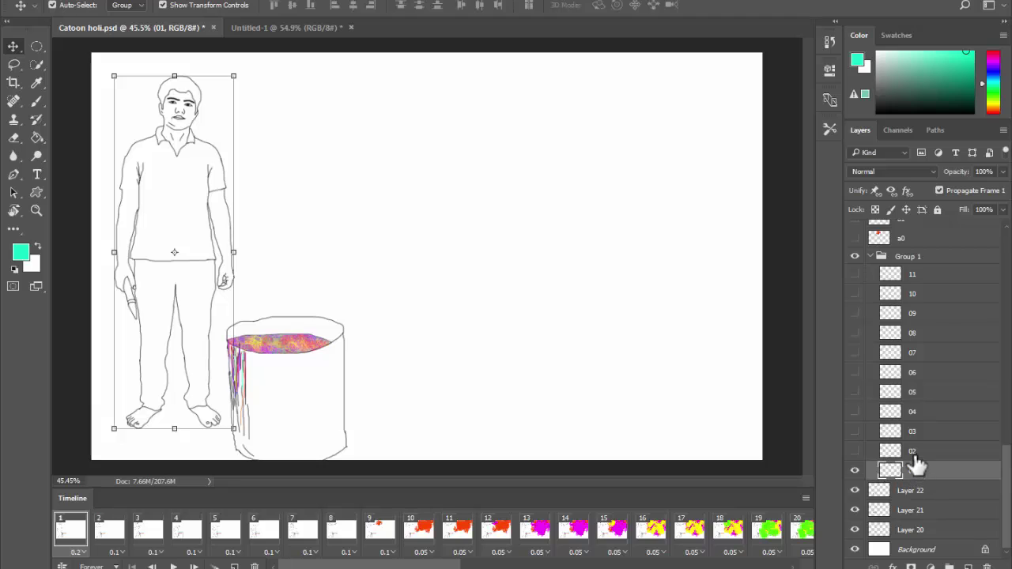
Show animation frame 2 and toggle the visibility of layer 02 to check which pose it holds.
left_click(108, 528)
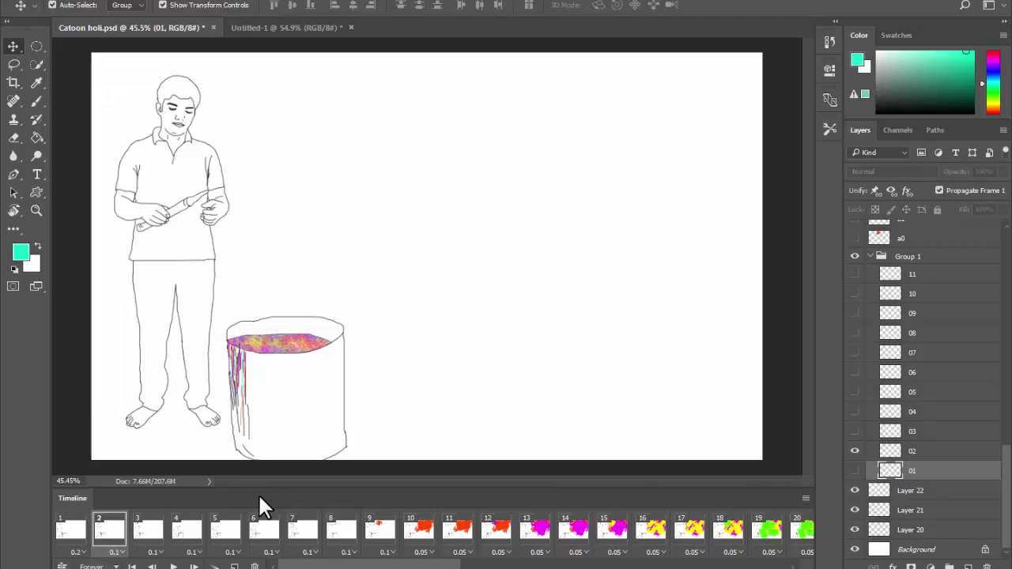
left_click(920, 456)
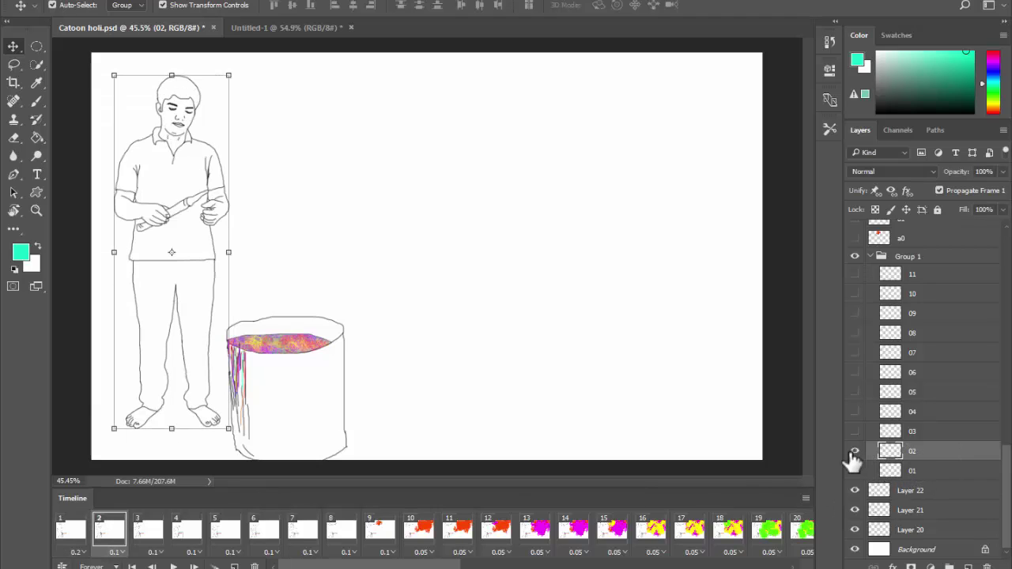
left_click(855, 452)
left_click(855, 453)
left_click(855, 453)
left_click(855, 453)
left_click(918, 472)
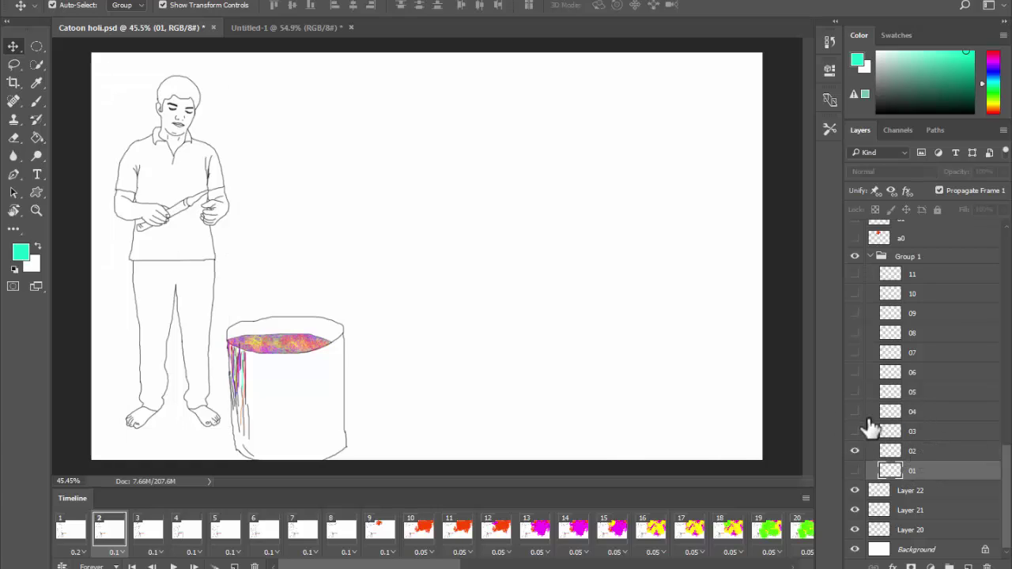
In the Untitled-1 document, move the bucket's colored rim, side drips and body outline apart to show its three separate layers.
left_click(304, 30)
left_click(438, 227)
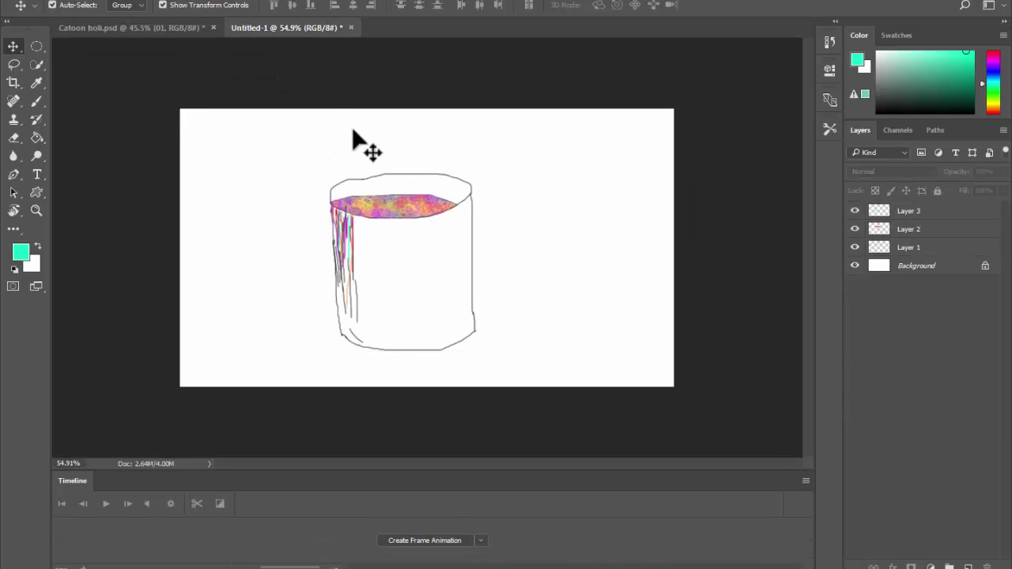
left_click(907, 248)
left_click(920, 229)
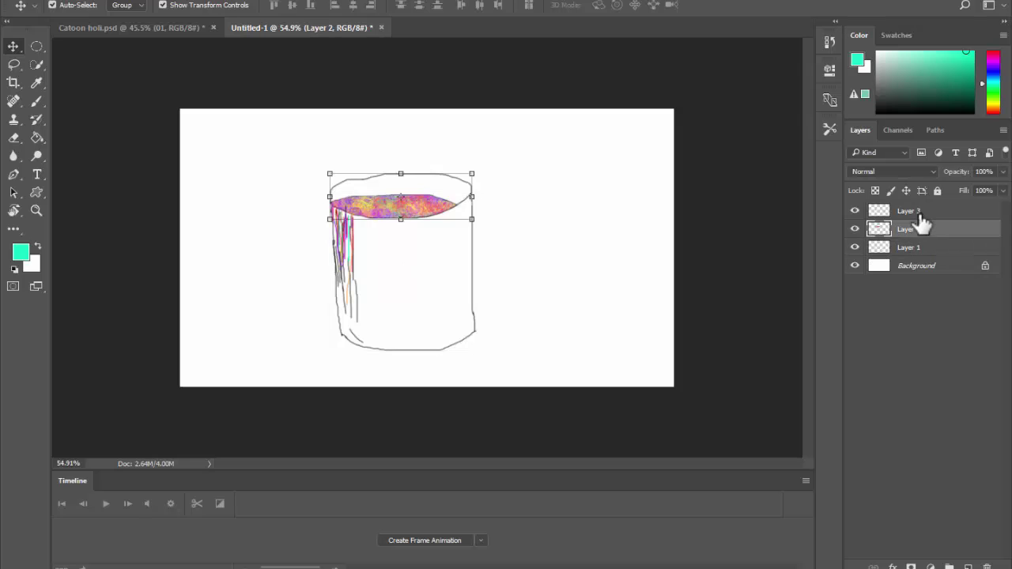
mouse_move(441, 208)
left_mouse_down()
mouse_move(498, 220)
mouse_move(631, 181)
mouse_move(613, 178)
left_mouse_up()
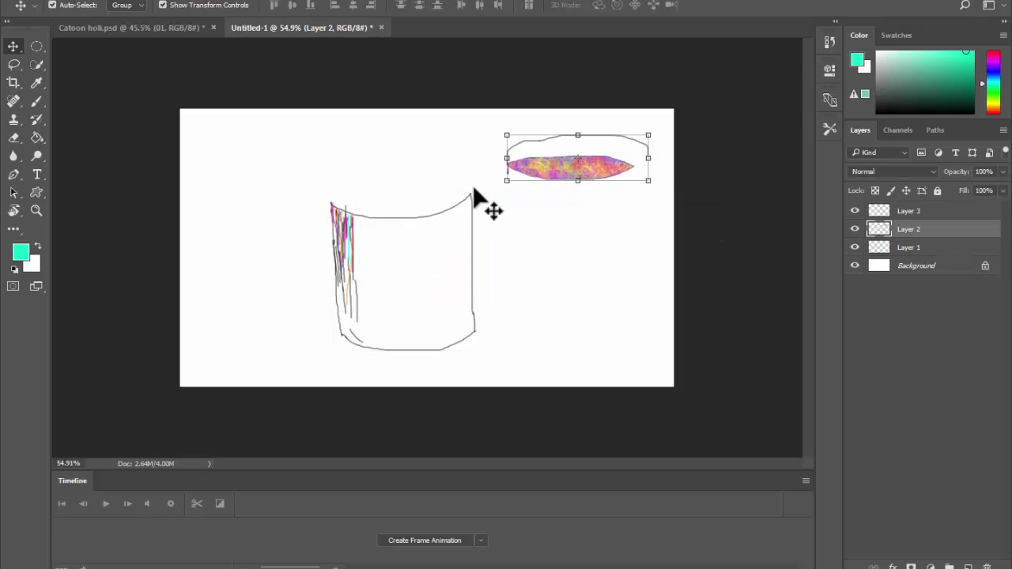
left_click_drag(343, 216, 210, 236)
left_click(394, 231)
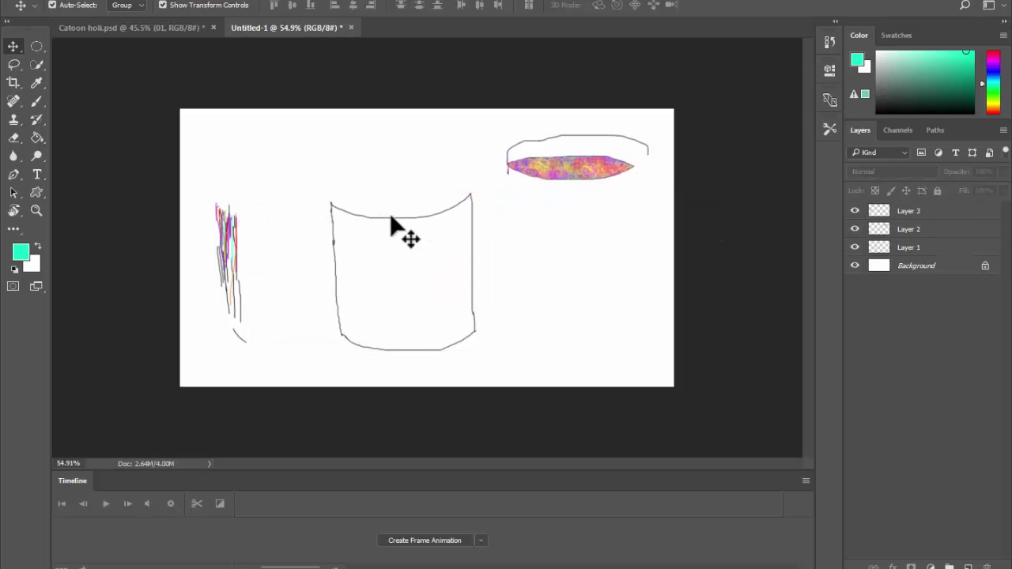
left_click_drag(404, 224, 586, 235)
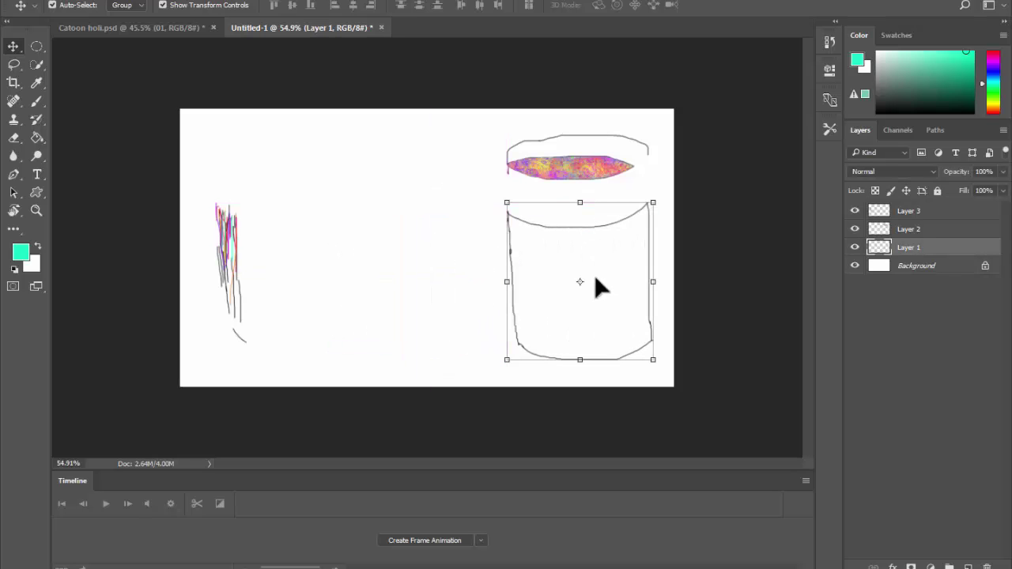
Close the Untitled-1 document without saving its changes.
left_click(379, 28)
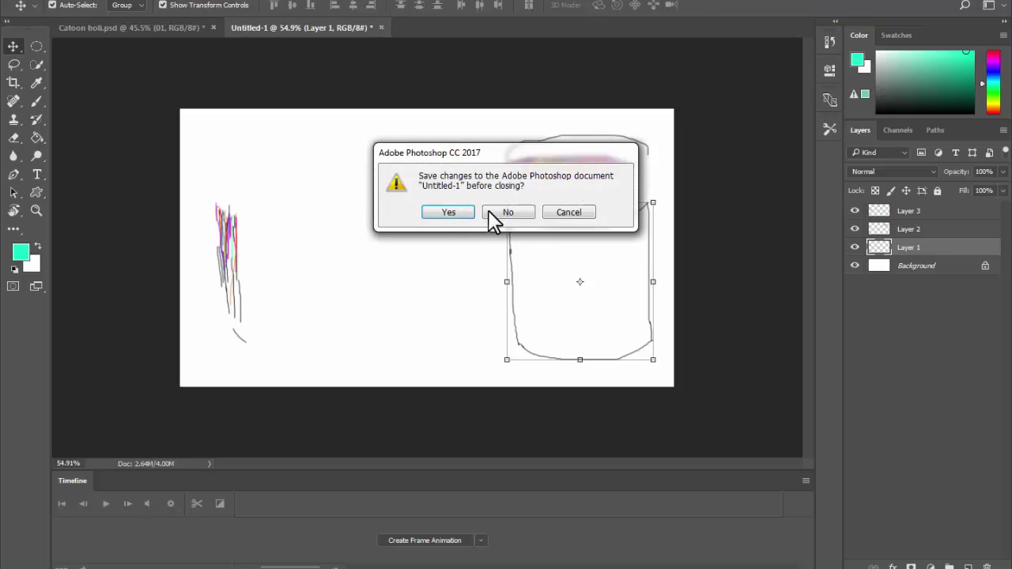
left_click(503, 212)
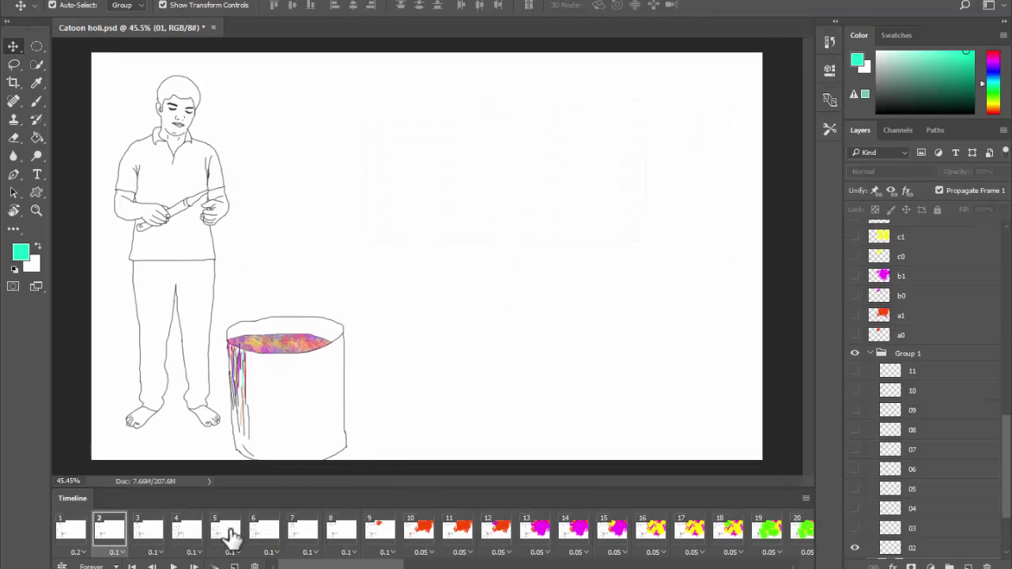
Select Layer 22, Layer 21 and Layer 20, try moving the bucket they form across the canvas, and undo the move.
mouse_move(343, 568)
left_mouse_down()
mouse_move(441, 568)
mouse_move(340, 568)
left_mouse_up()
left_click_drag(1009, 466, 1010, 530)
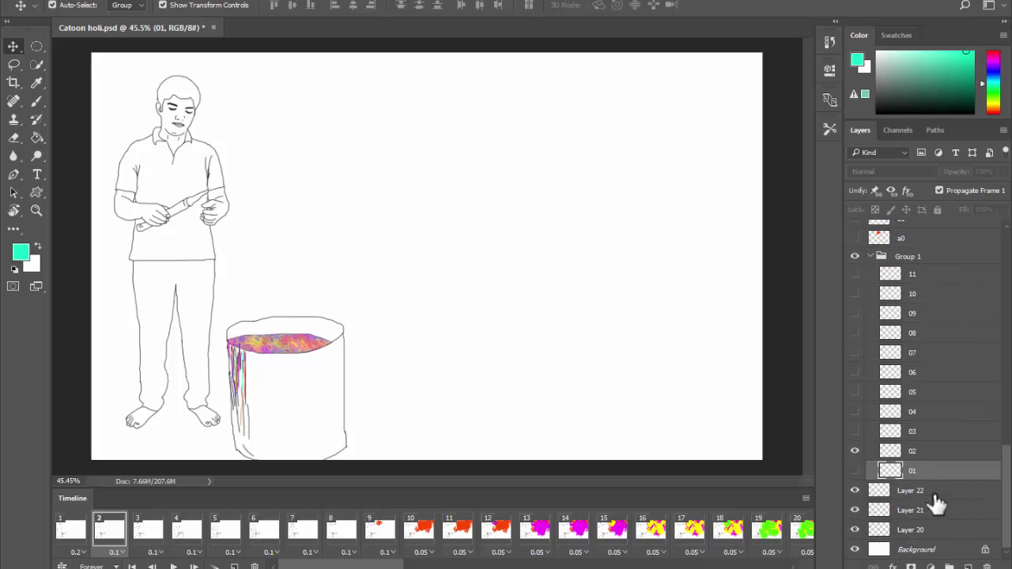
left_click(926, 492)
left_click(912, 512, "shift")
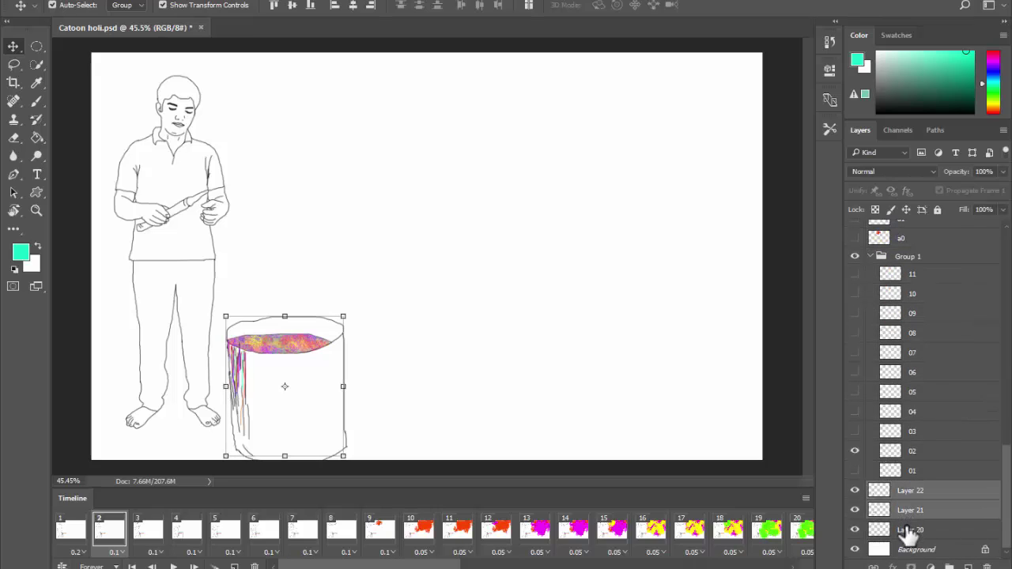
left_click(910, 531, "shift")
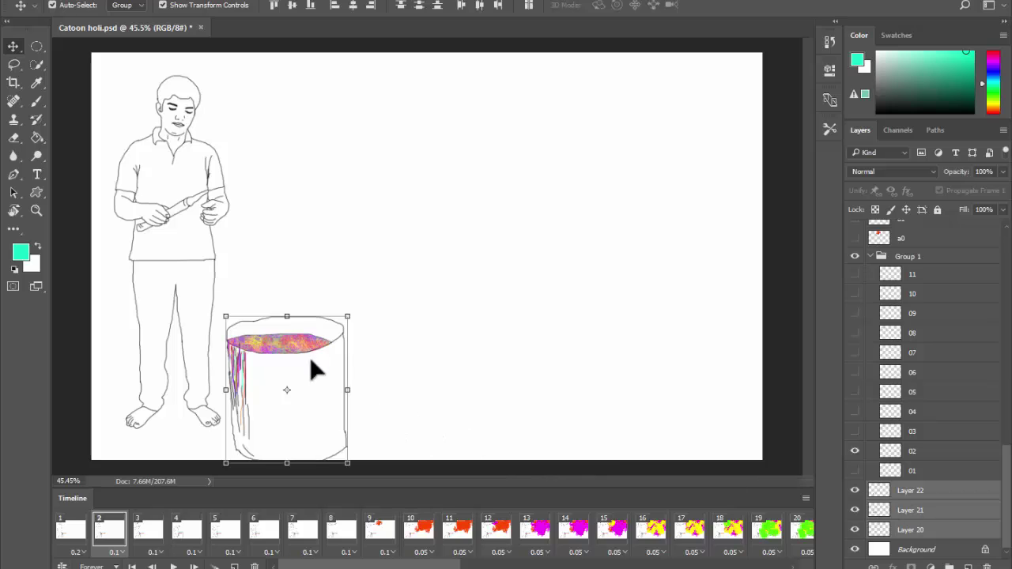
left_click_drag(272, 342, 444, 271)
key("ctrl+z")
Show animation frames 3 and 4, and hide and show Layer 22 to examine the bucket's side drips.
left_click(150, 531)
left_click(183, 526)
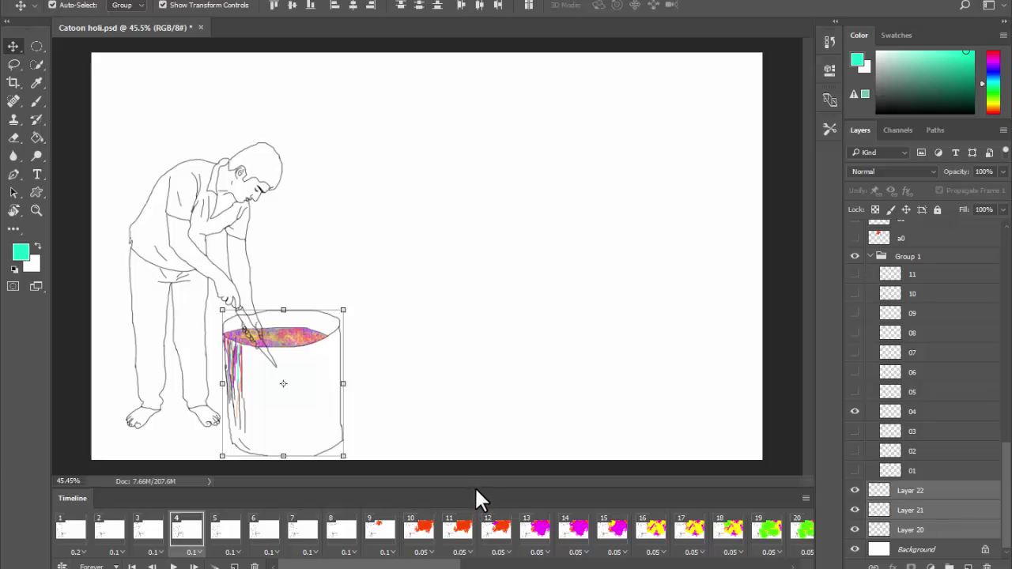
left_click(855, 491)
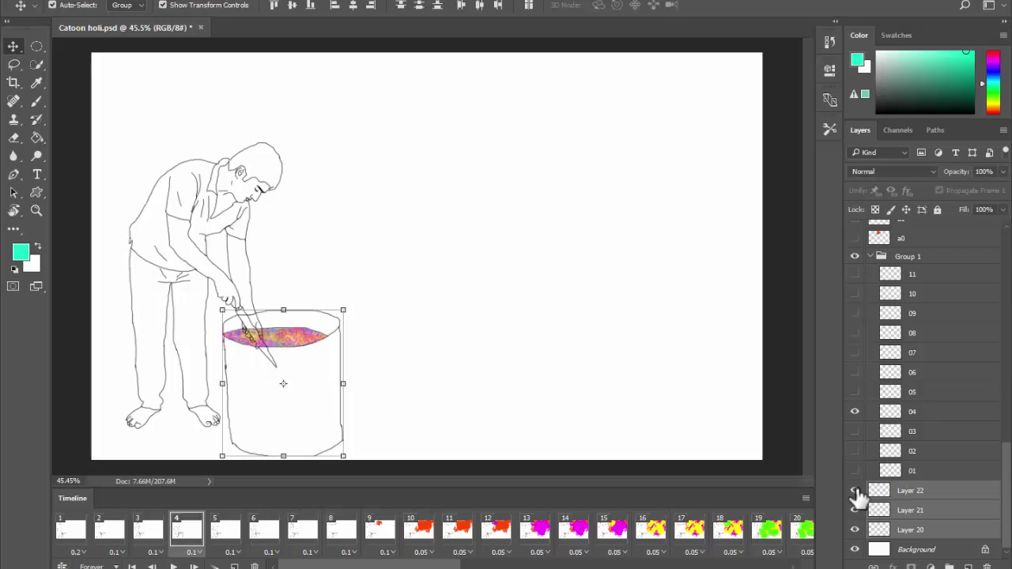
left_click(855, 491)
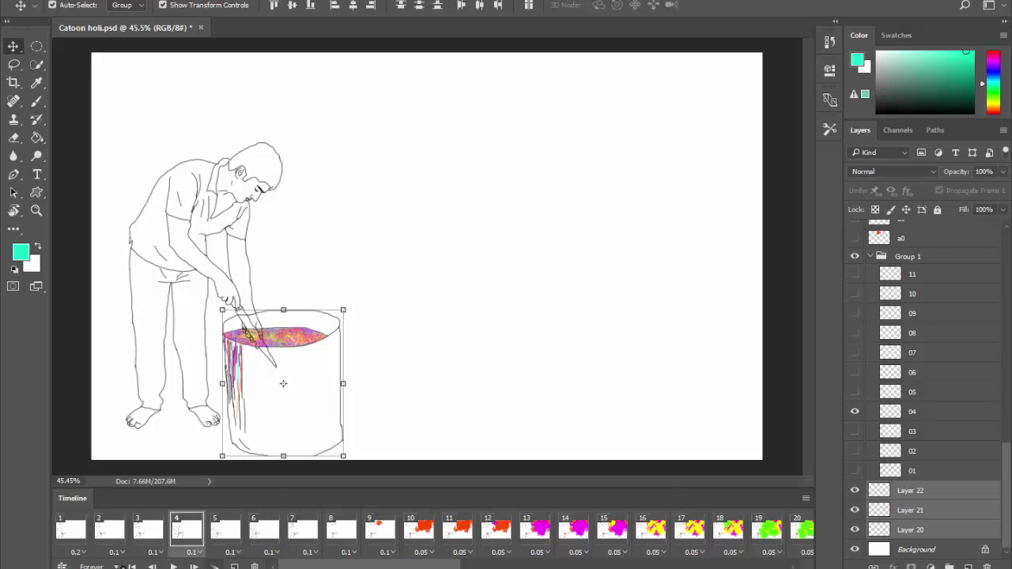
Examine the animation's looping choices and the delay settings of frames 2 and 1.
left_click(96, 566)
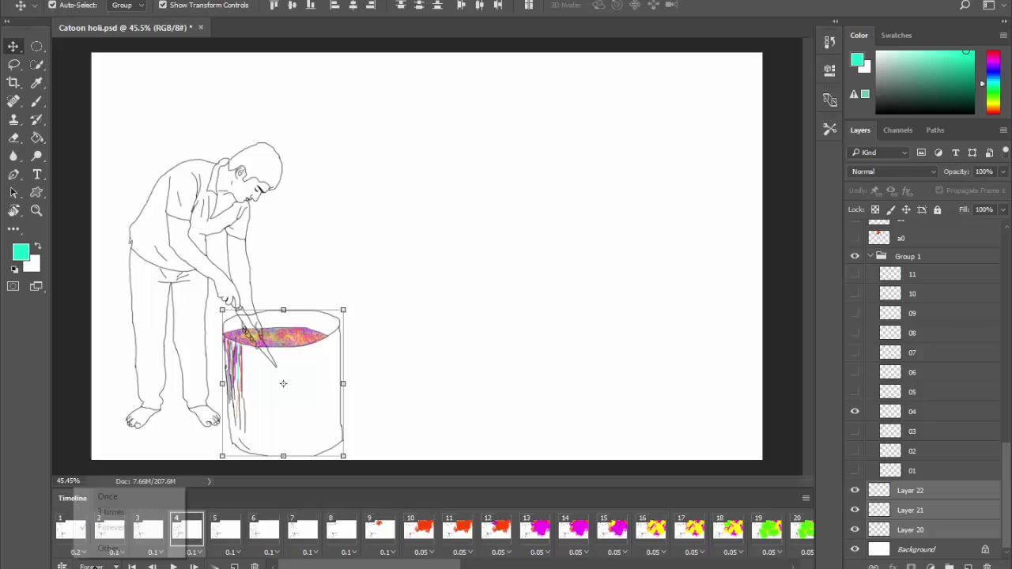
left_click(101, 566)
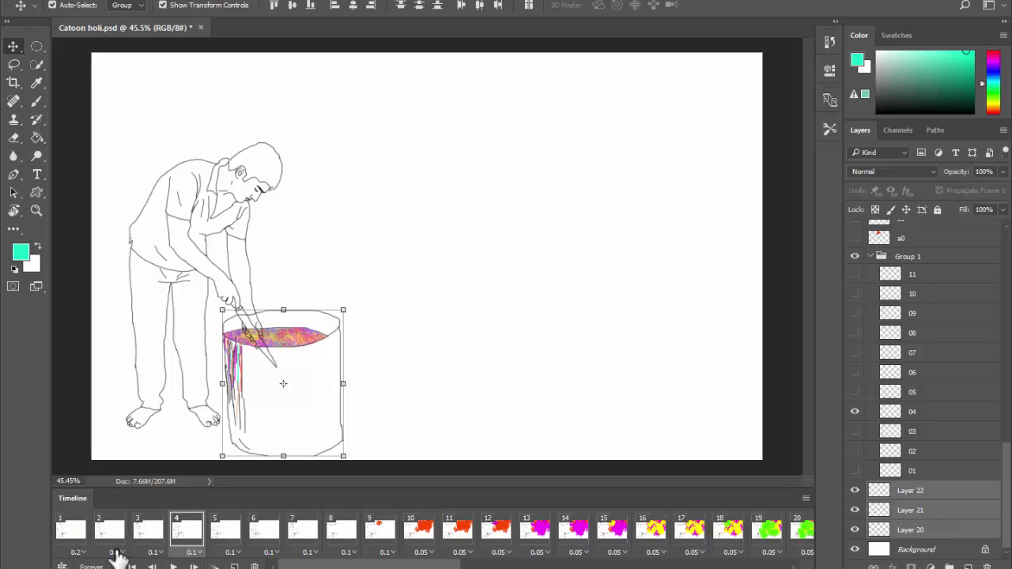
left_click(116, 553)
left_click(230, 556)
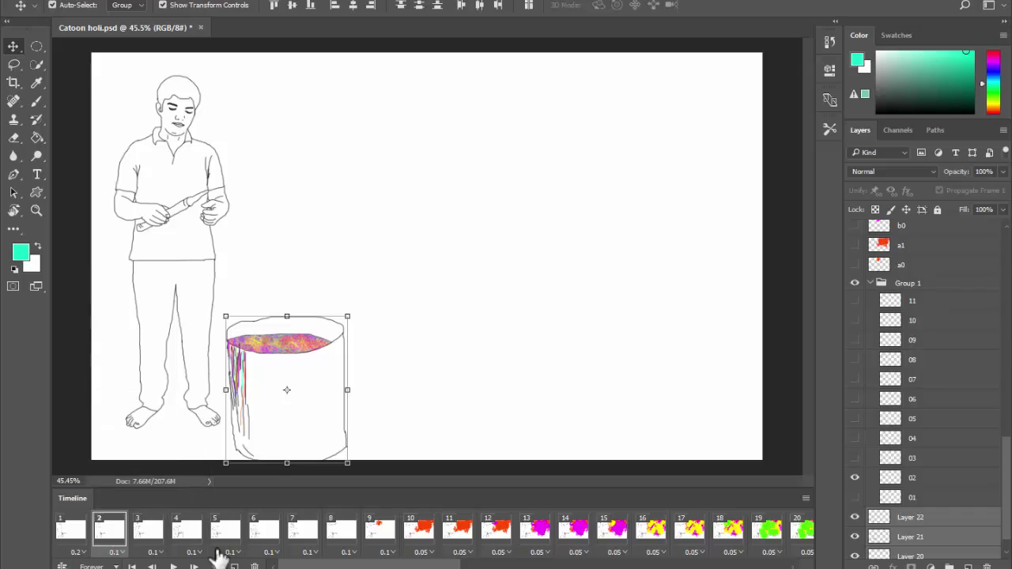
left_click(75, 553)
left_click(73, 555)
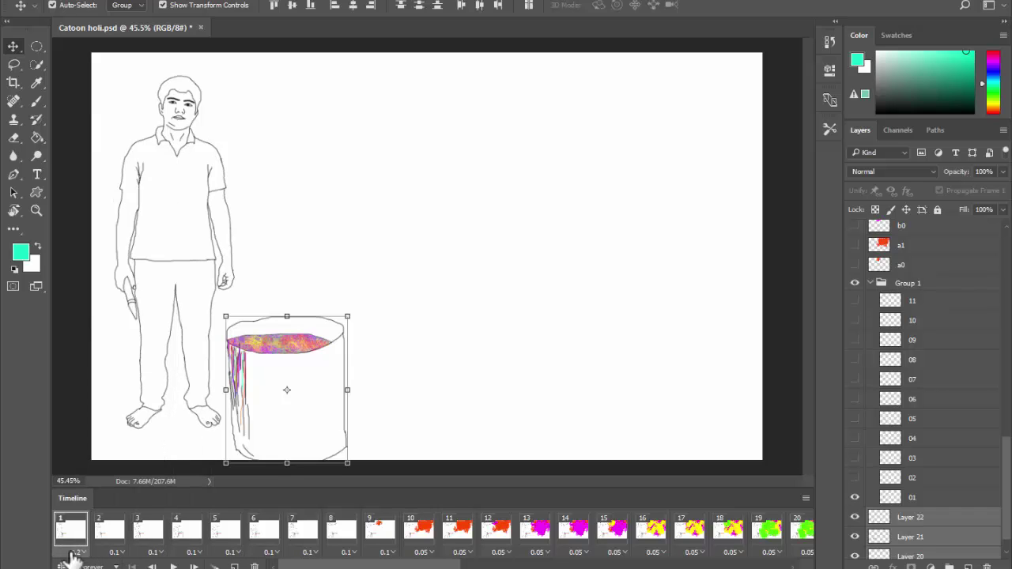
Show animation frame 15 and check its delay along with the timeline's frame commands.
left_click(616, 552)
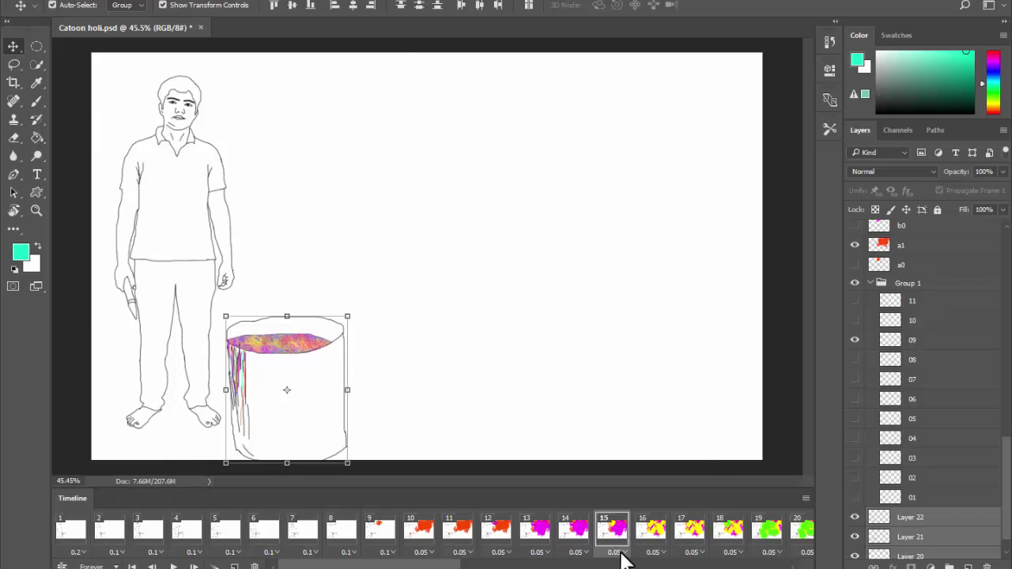
left_click(621, 535)
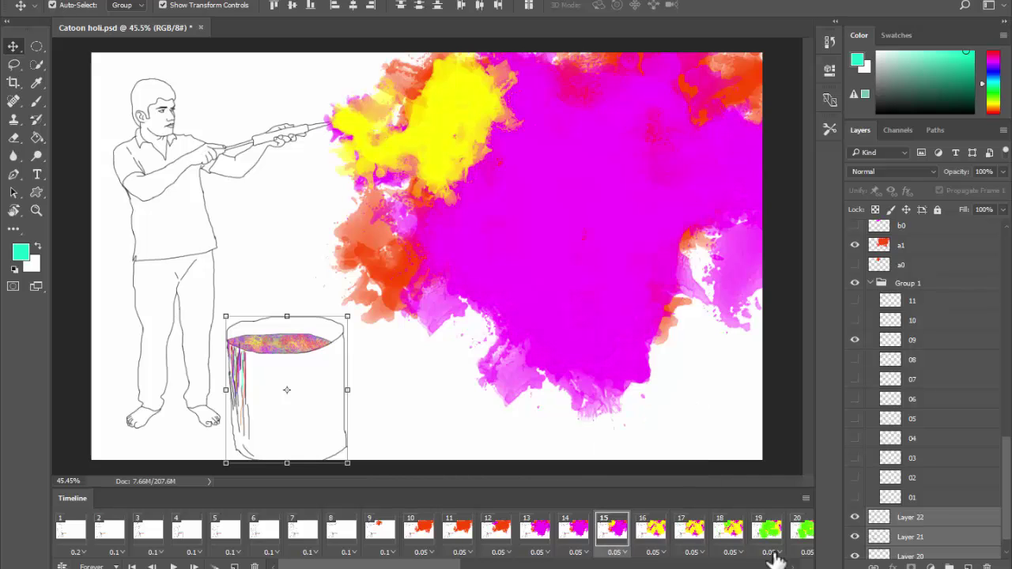
left_click(806, 498)
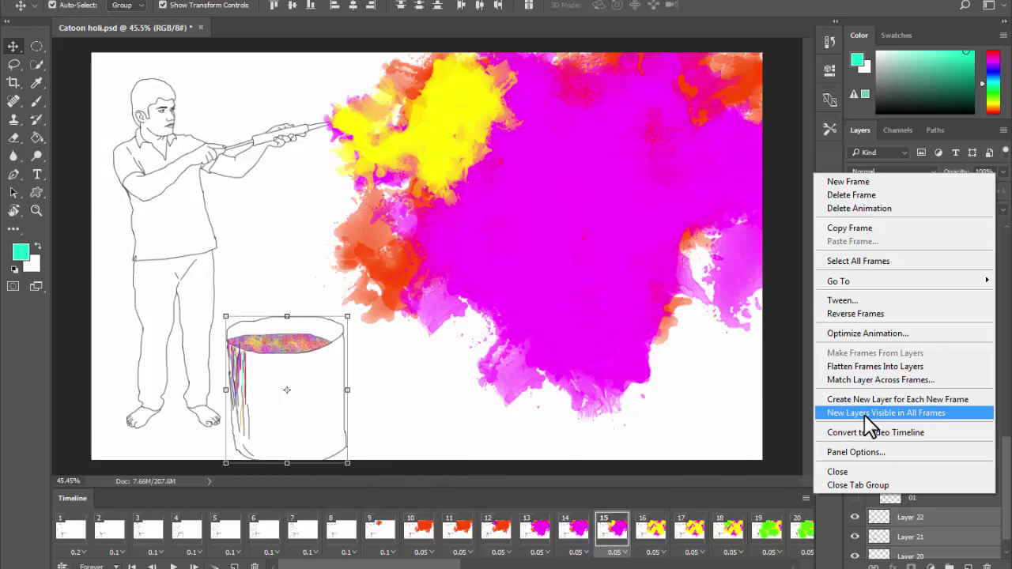
left_click(772, 425)
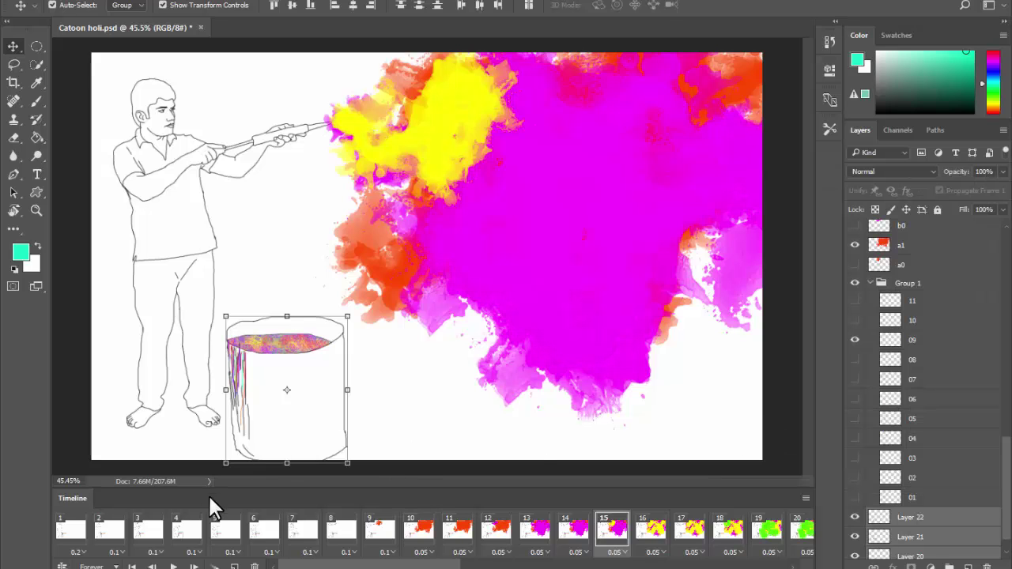
mouse_move(321, 567)
left_mouse_down()
mouse_move(708, 567)
mouse_move(317, 568)
left_mouse_up()
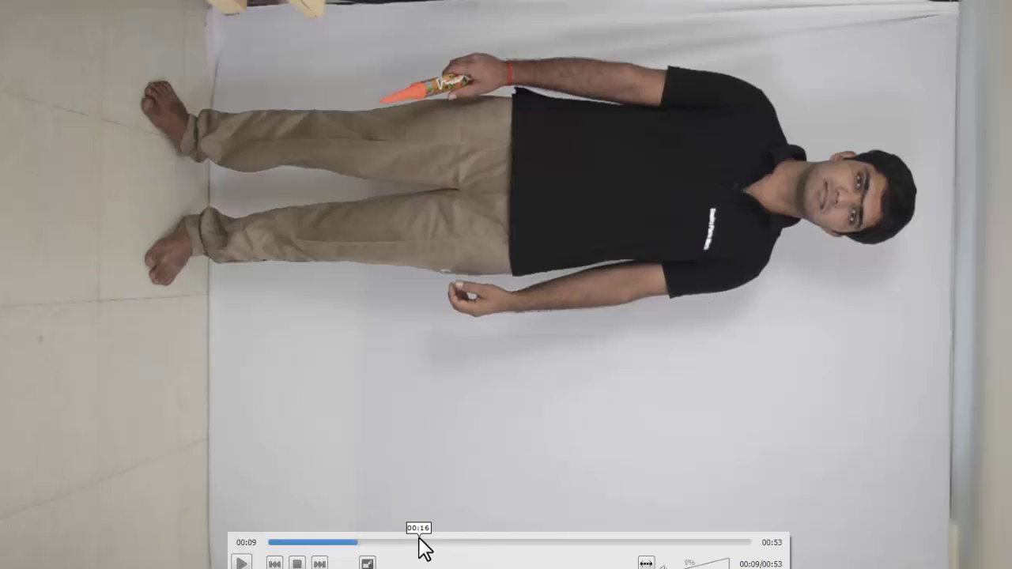
In the video player, compare the source footage's poses at 00:16 and 00:22, and return to 00:09.
left_click(419, 543)
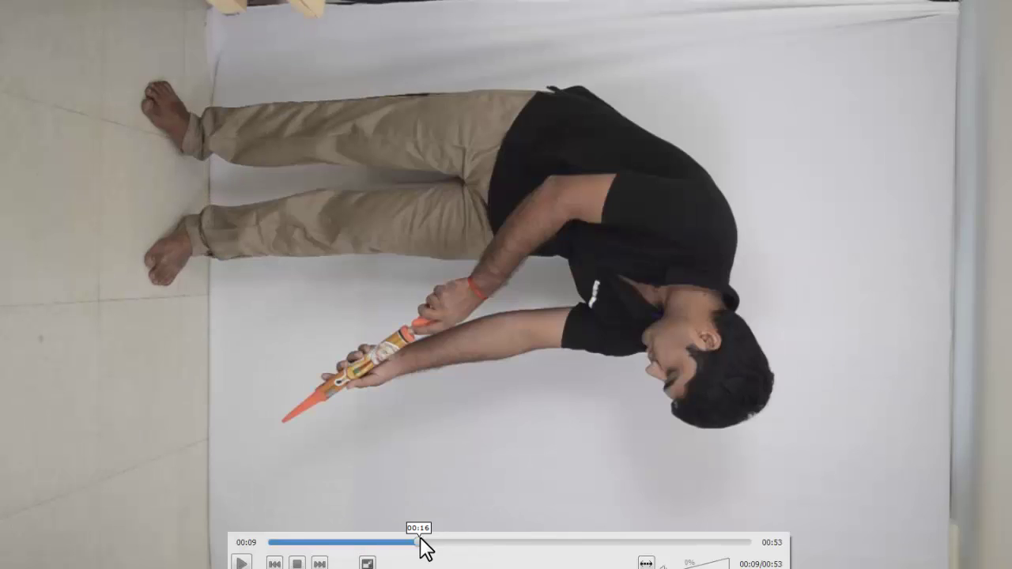
left_click(469, 543)
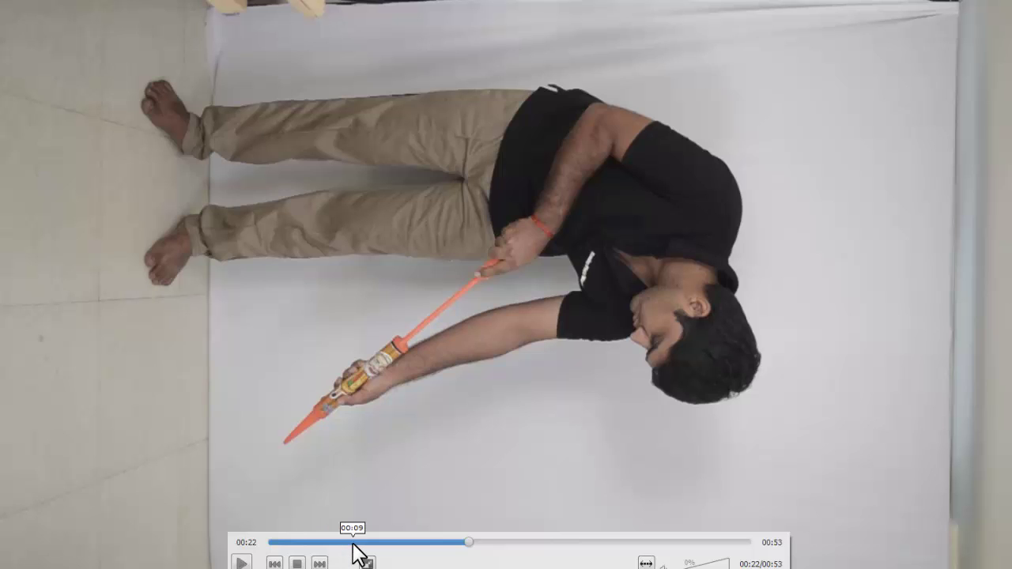
left_click(356, 543)
mouse_move(367, 542)
left_mouse_down()
mouse_move(338, 545)
mouse_move(356, 543)
left_mouse_up()
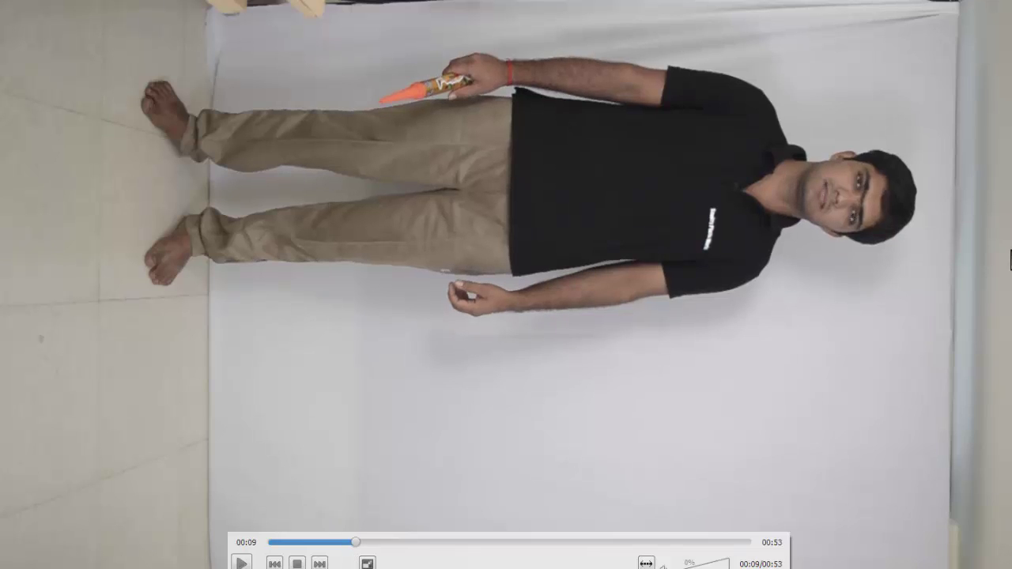
Paste the video frame of the standing pose into the blank Photoshop document, and step through the footage for further poses.
mouse_move(909, 230)
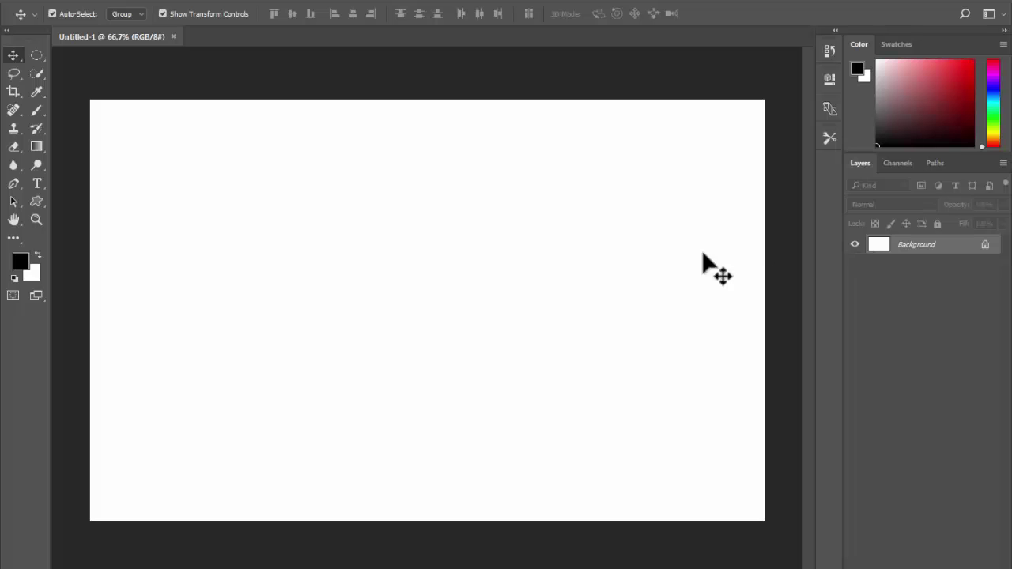
key("ctrl+v")
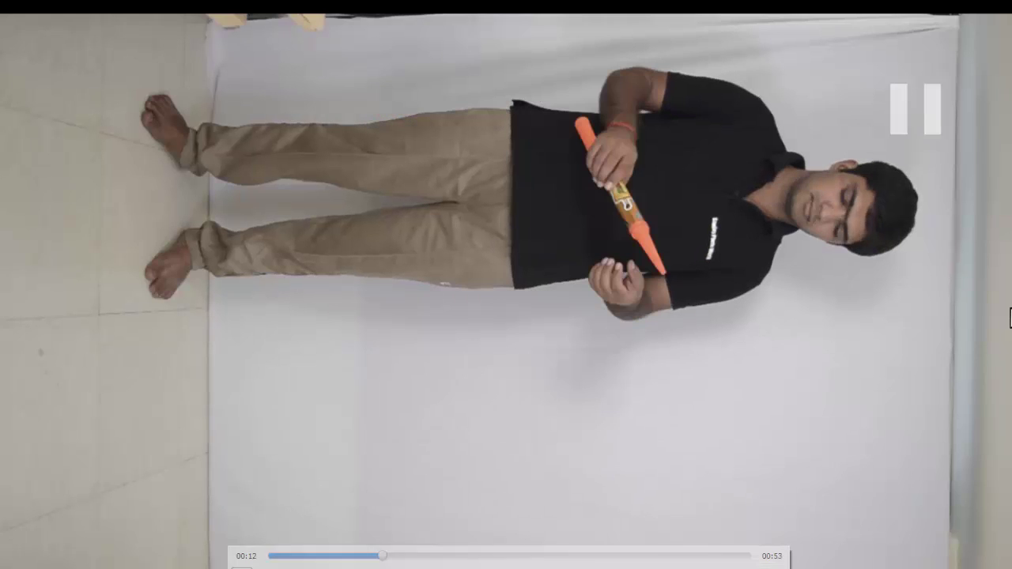
left_click(911, 357)
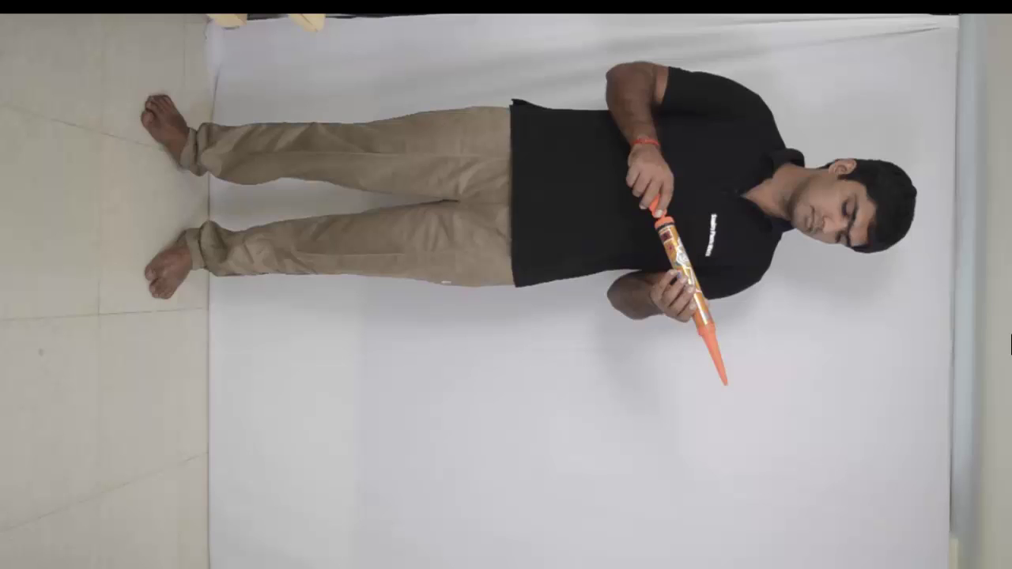
key("space")
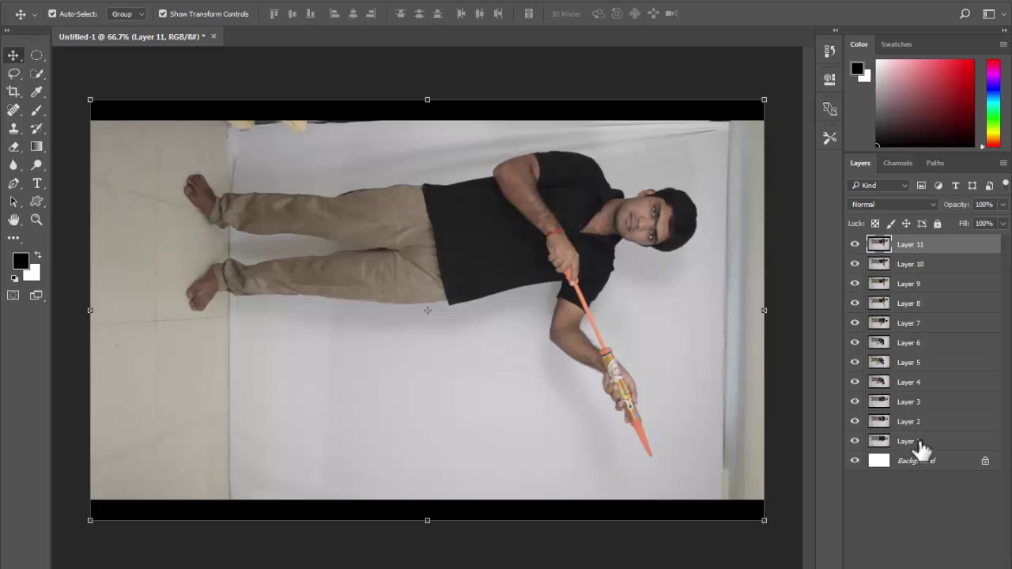
Review the pasted pose layers from Layer 1 to Layer 11, and rotate the whole image 90° clockwise.
left_click(920, 441)
left_click(923, 246)
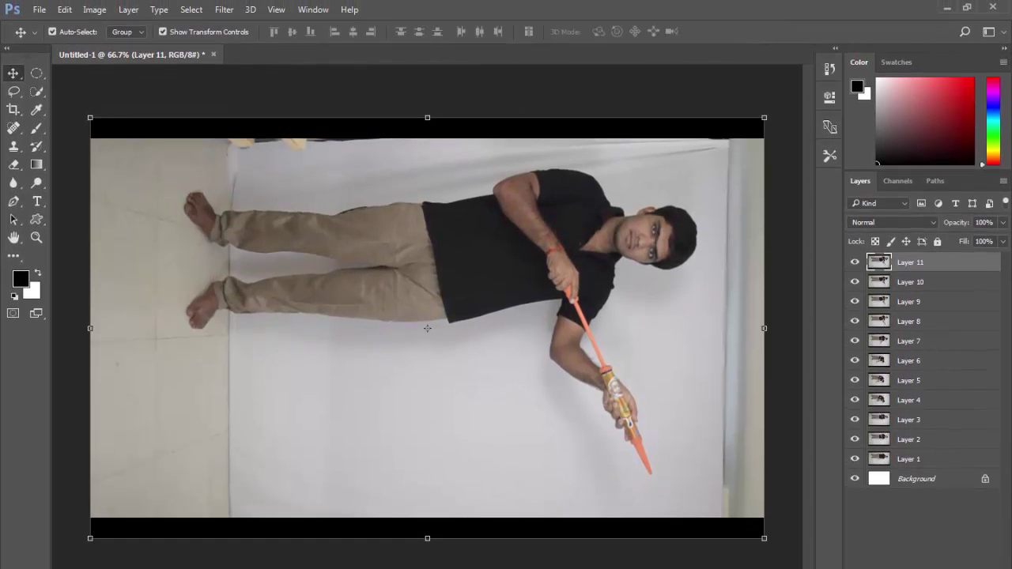
left_click(96, 10)
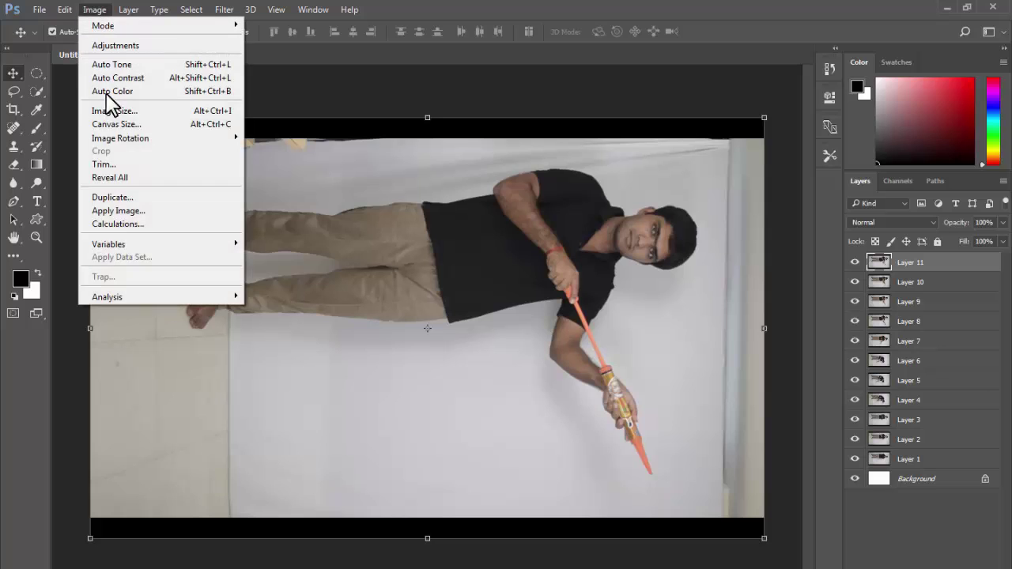
mouse_move(138, 140)
left_click(270, 139)
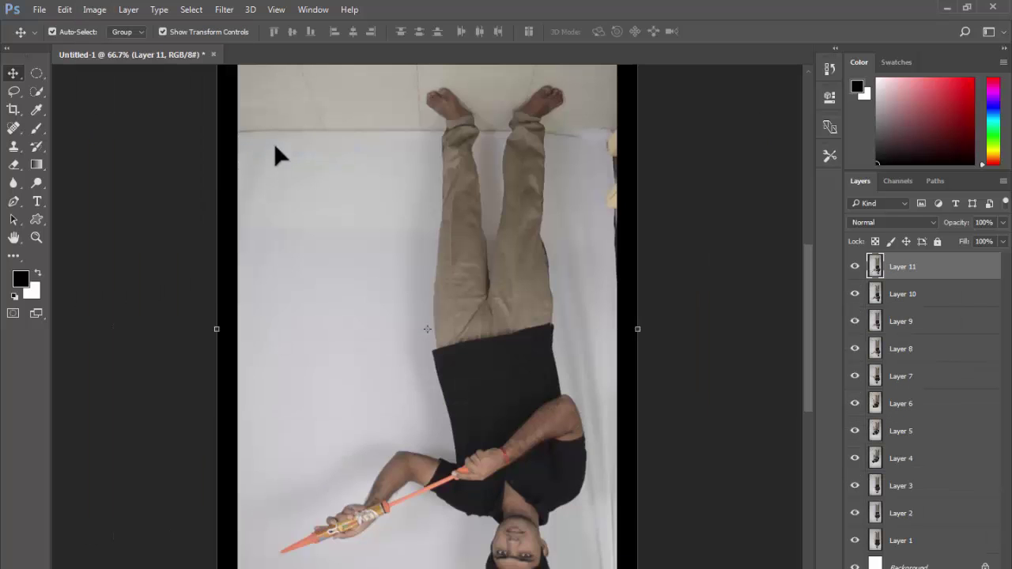
Rotate the whole image 180° so the figure stands upright.
left_click(101, 9)
mouse_move(196, 134)
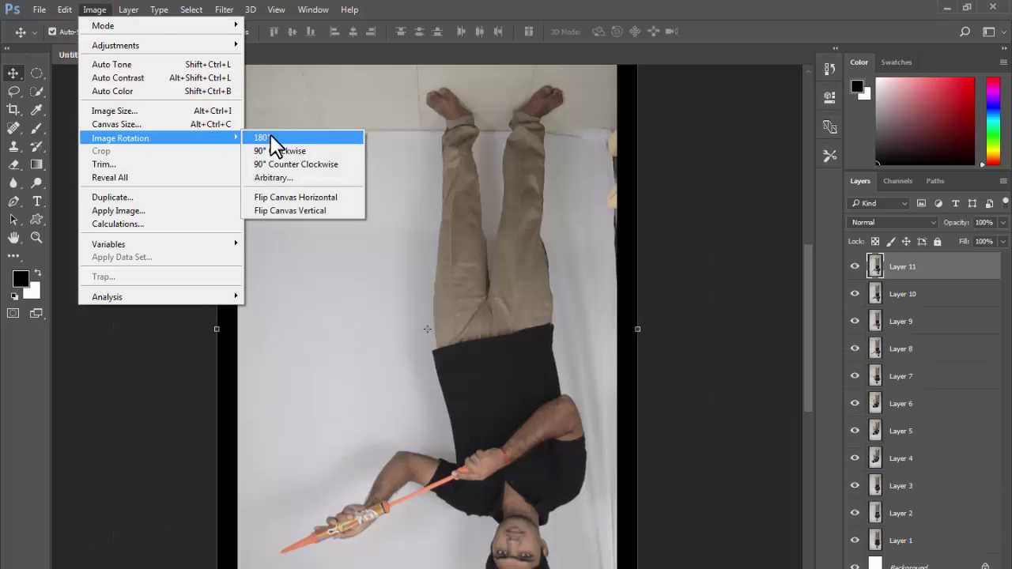
left_click(270, 136)
left_click_drag(426, 212, 393, 312)
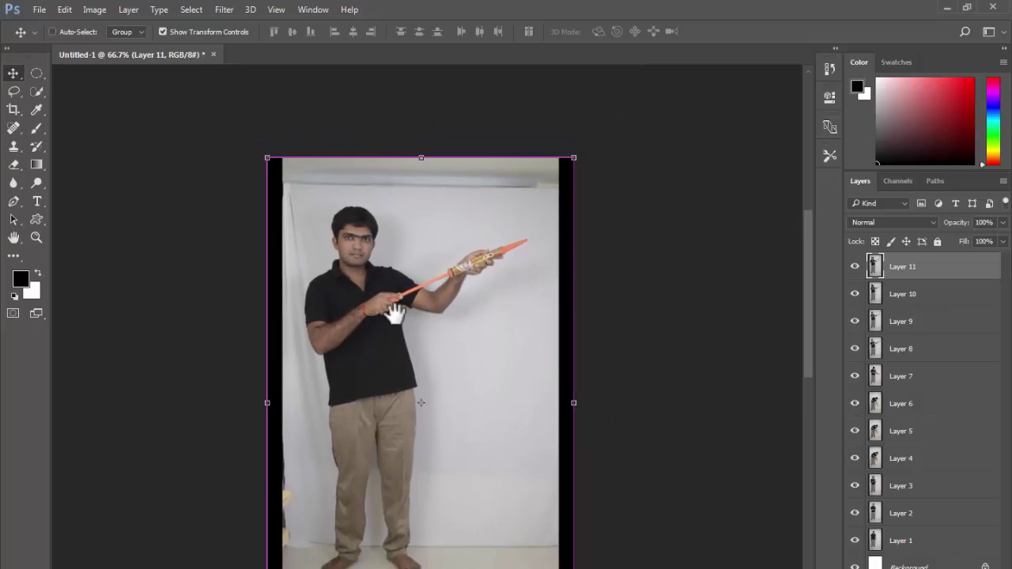
Crop the black bands off both sides of the image, and deselect the active layer.
key("c")
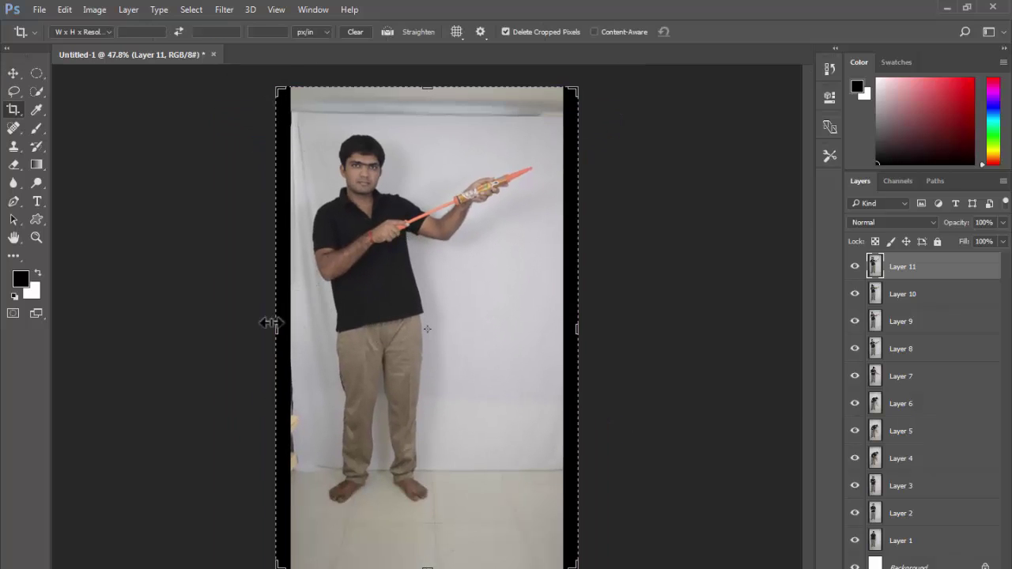
left_click_drag(276, 322, 284, 323)
left_click_drag(567, 330, 563, 332)
key("Return")
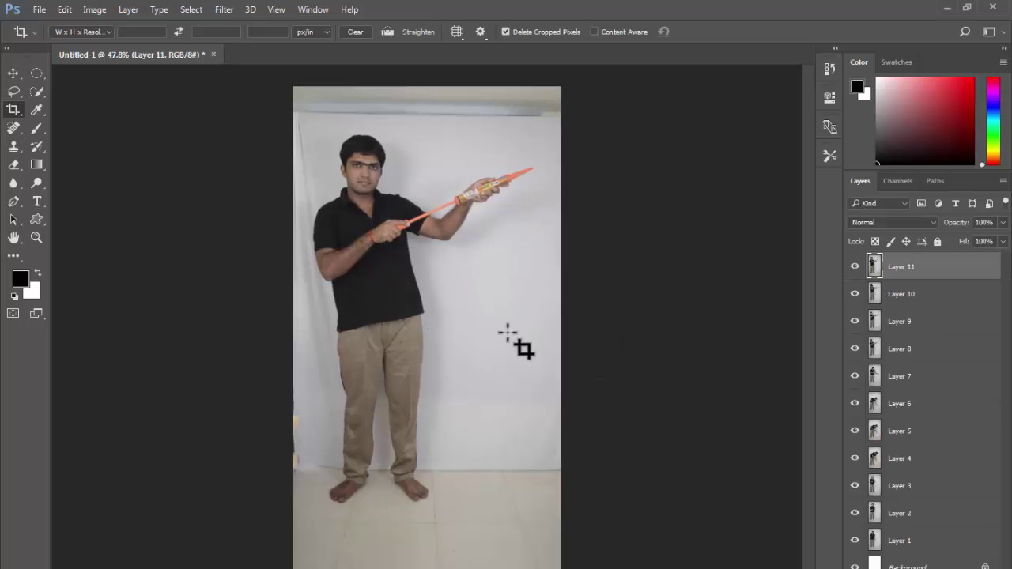
key("v")
left_click(622, 274)
left_click_drag(410, 210, 603, 345)
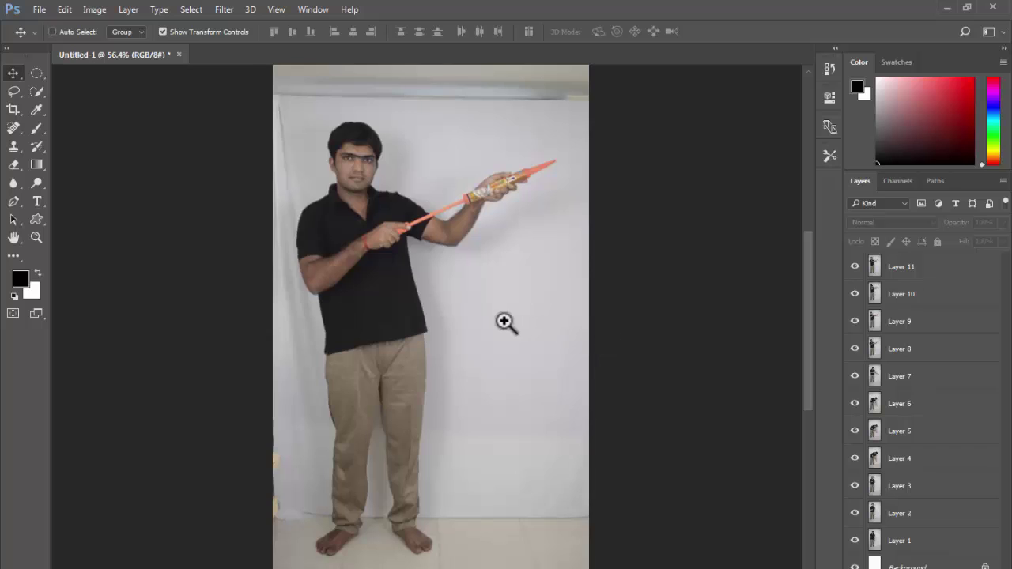
left_click_drag(506, 324, 495, 326)
left_click_drag(497, 357, 482, 341)
Show the Timeline and create a frame animation in it.
left_click(274, 6)
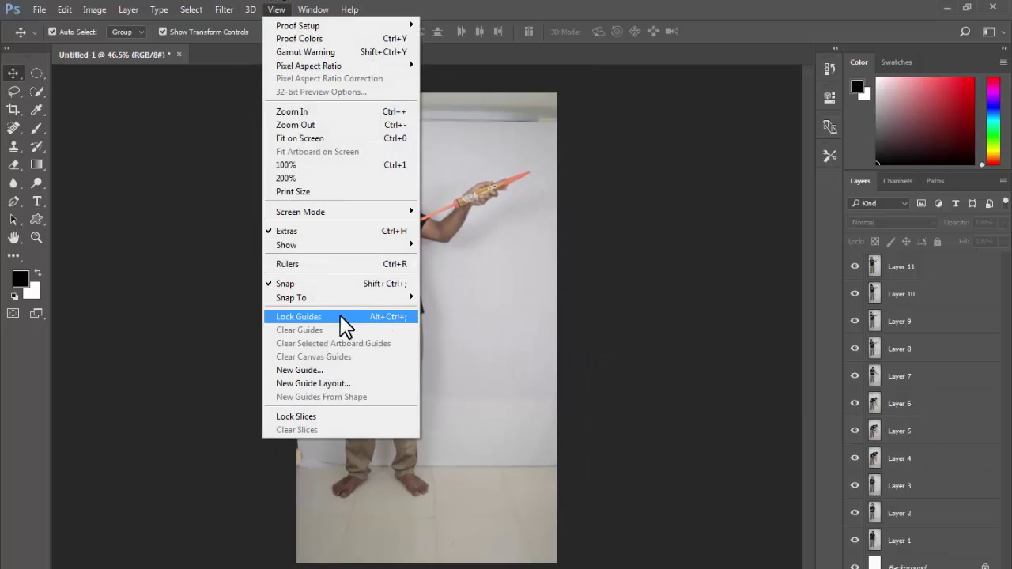
left_click(313, 10)
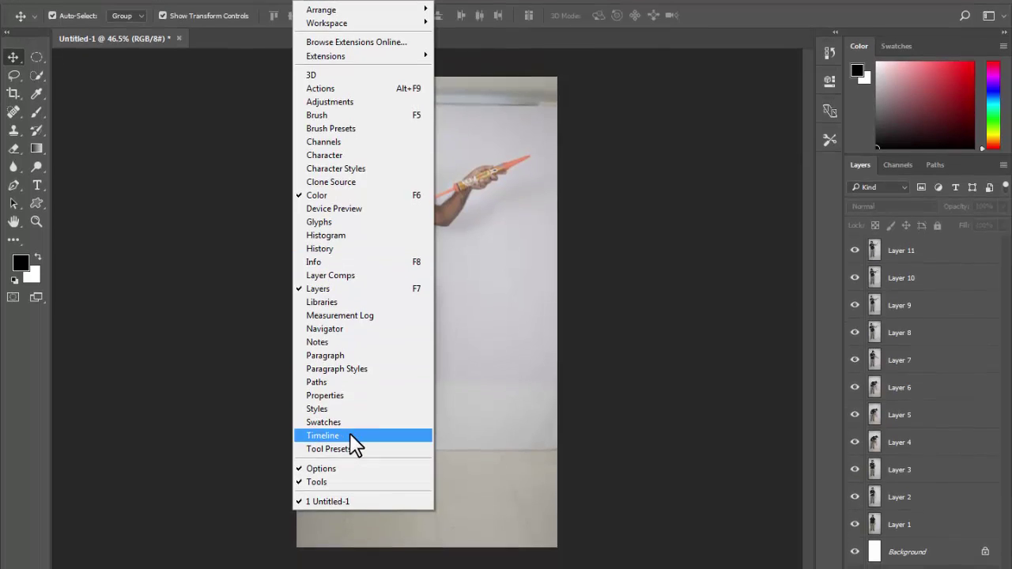
left_click(350, 436)
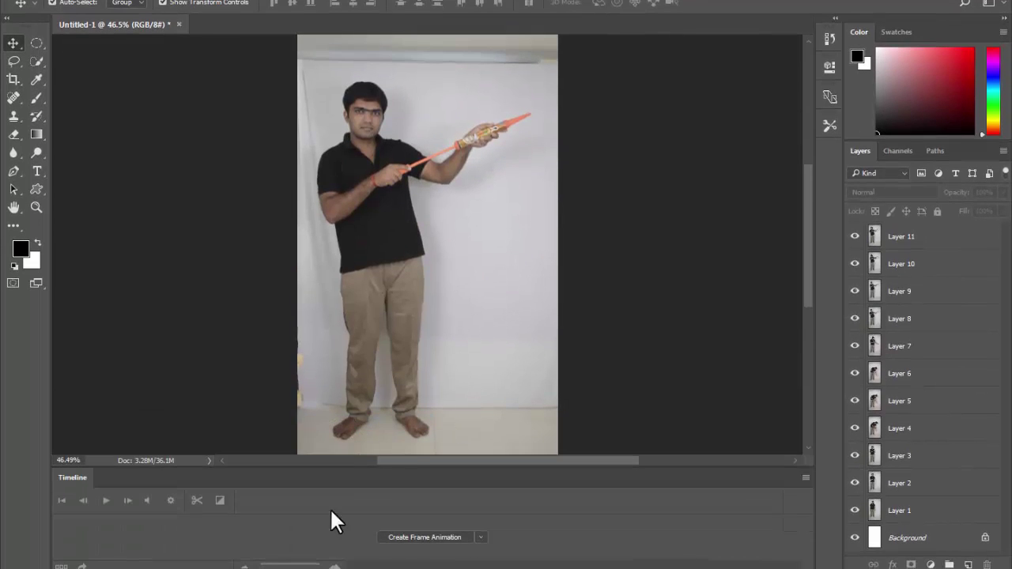
left_click(432, 537)
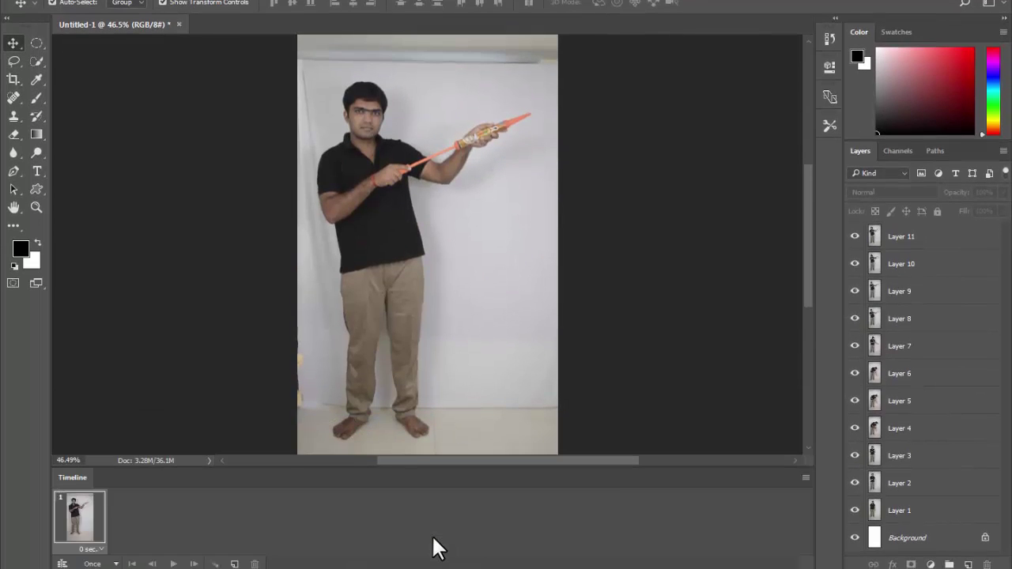
Duplicate the animation frame until the timeline holds 11 frames.
left_click(234, 564)
left_click(234, 564)
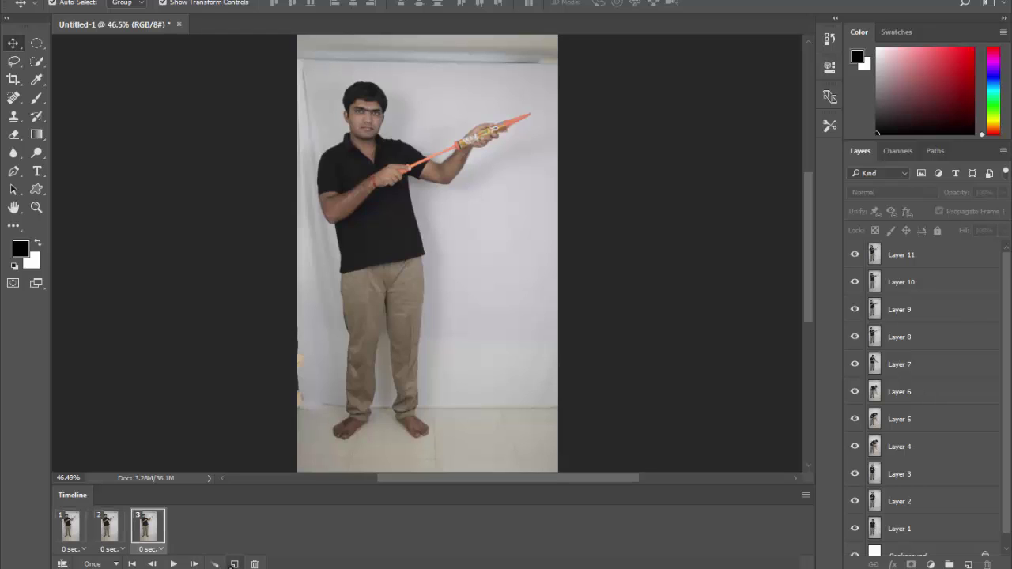
left_click(234, 564)
left_click(234, 564)
left_click(234, 564)
left_click(235, 564)
left_click(235, 564)
left_click(234, 564)
left_click(234, 564)
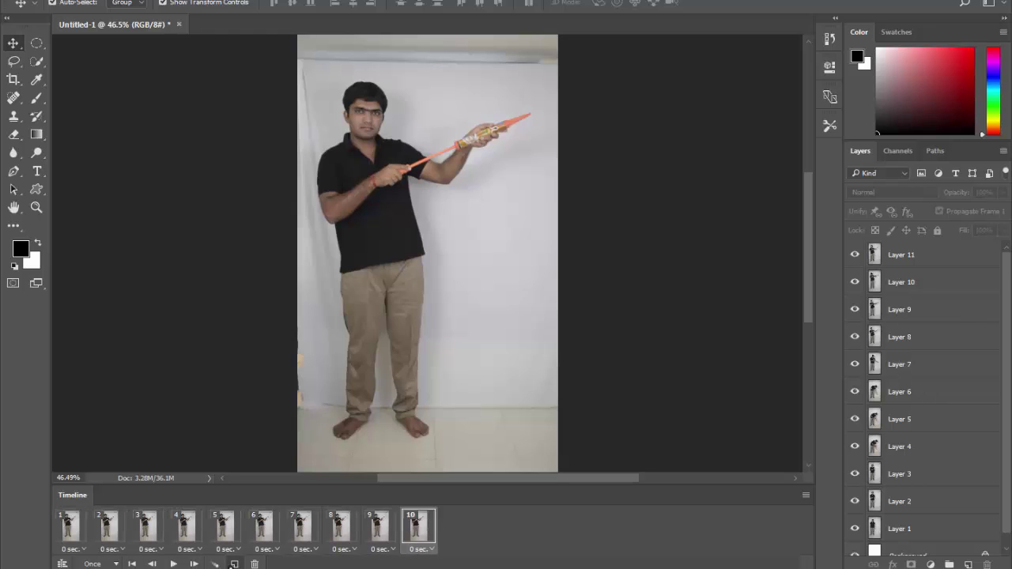
left_click(234, 564)
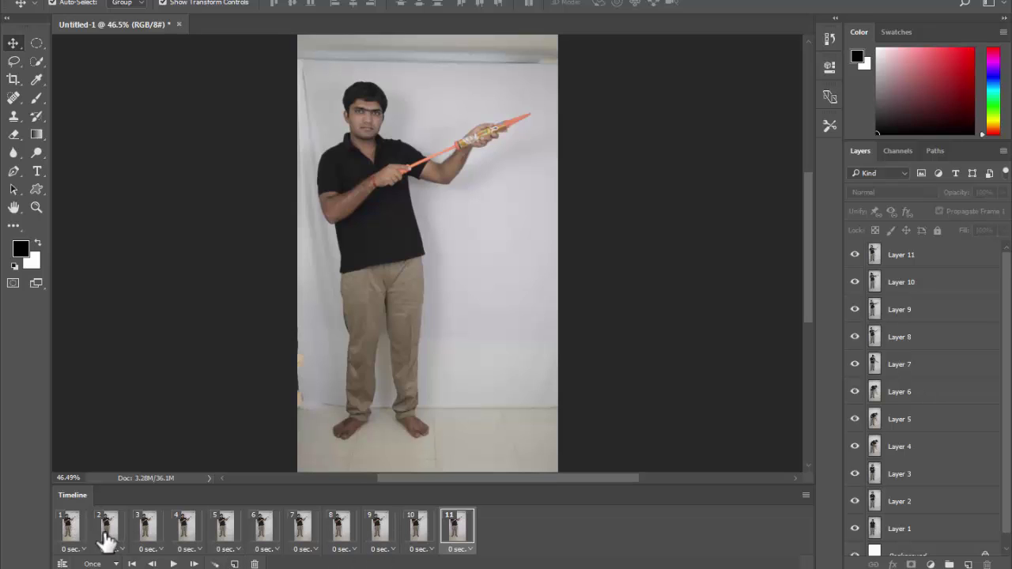
Select all 11 frames and hide Layer 1 to Layer 11 in them, leaving only the Background visible.
left_click(71, 527, "shift")
left_click(855, 255)
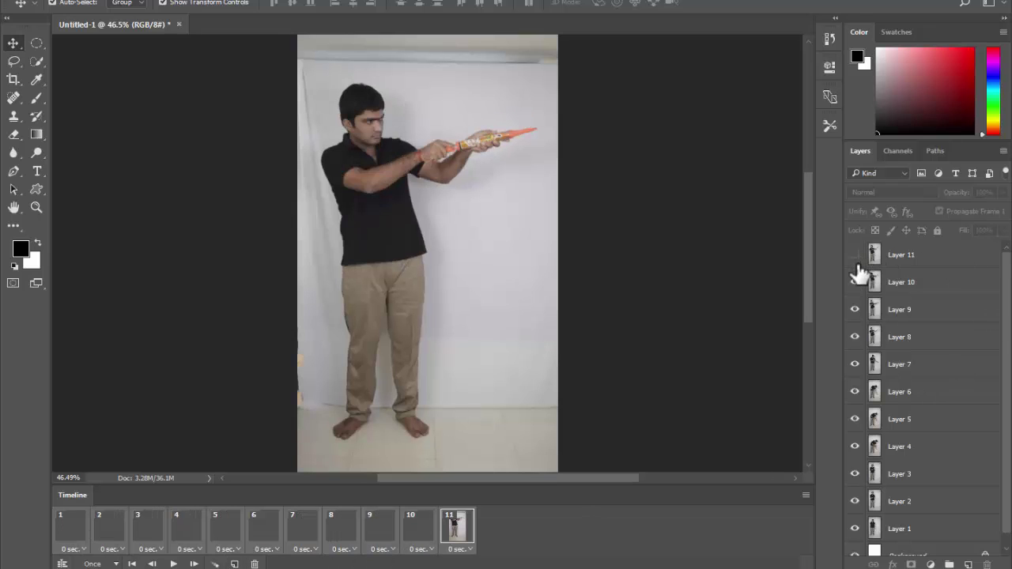
left_click(855, 282)
left_click(855, 309)
left_click(855, 337)
left_click(855, 365)
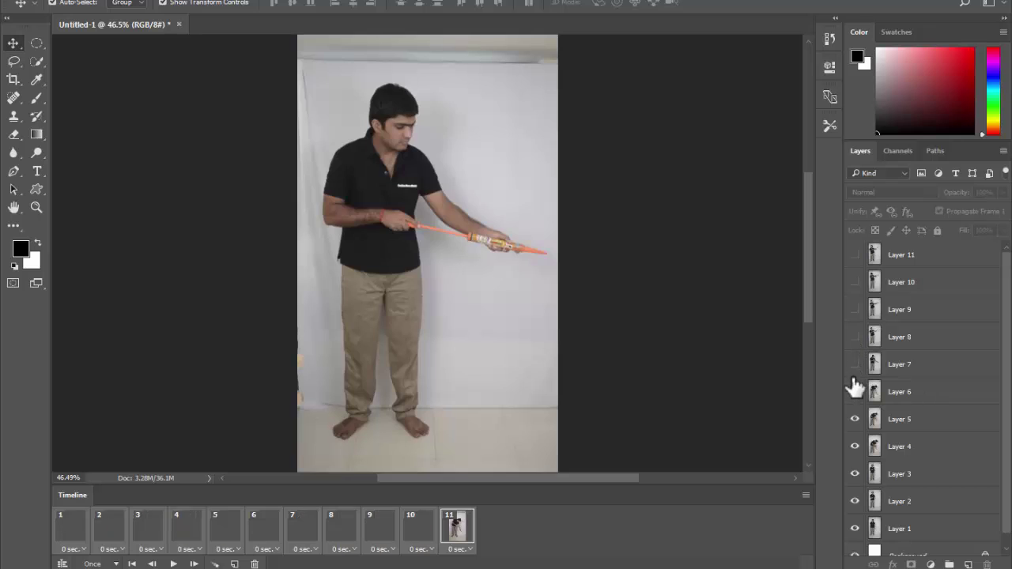
left_click(855, 392)
left_click(855, 419)
left_click(855, 447)
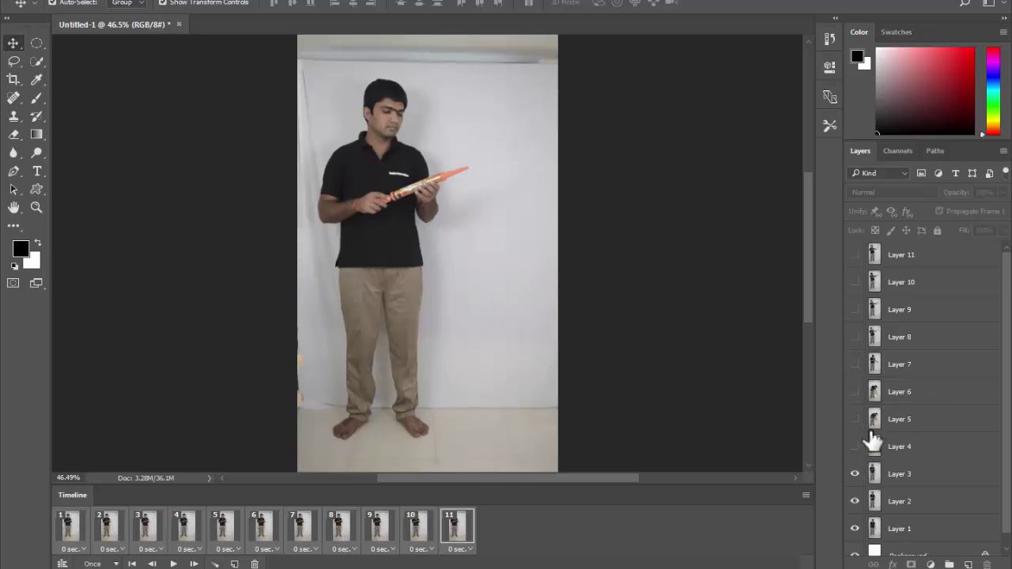
scroll(871, 440, "down", 1)
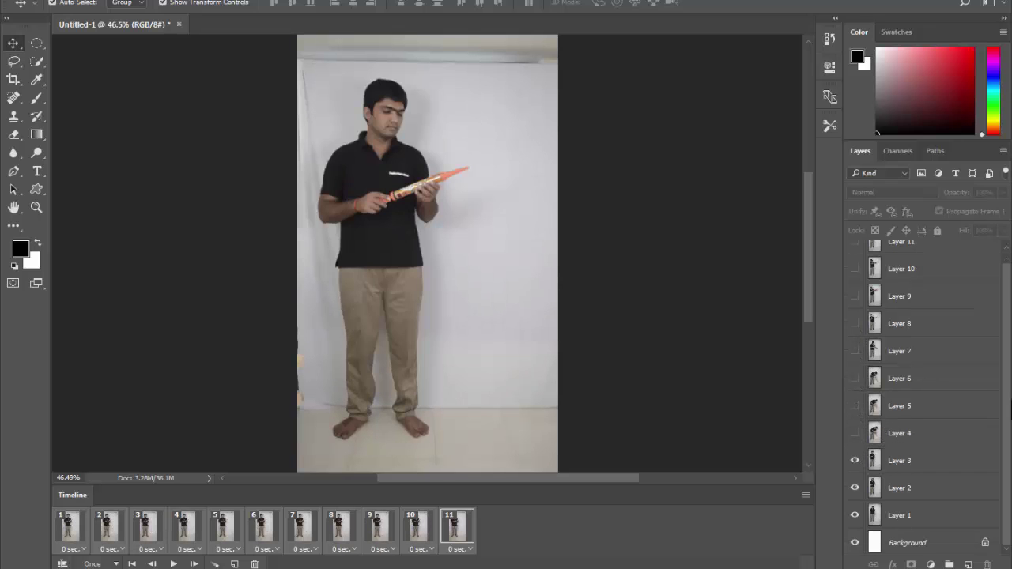
left_click(855, 515)
left_click(856, 488)
left_click(855, 460)
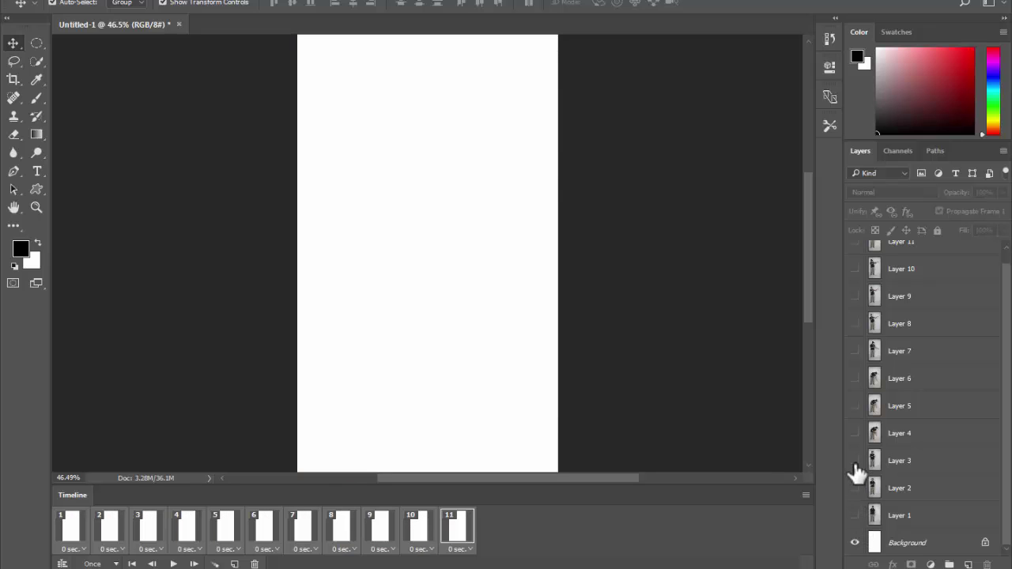
Make Layer 1 visible in frame 1.
left_click(315, 526)
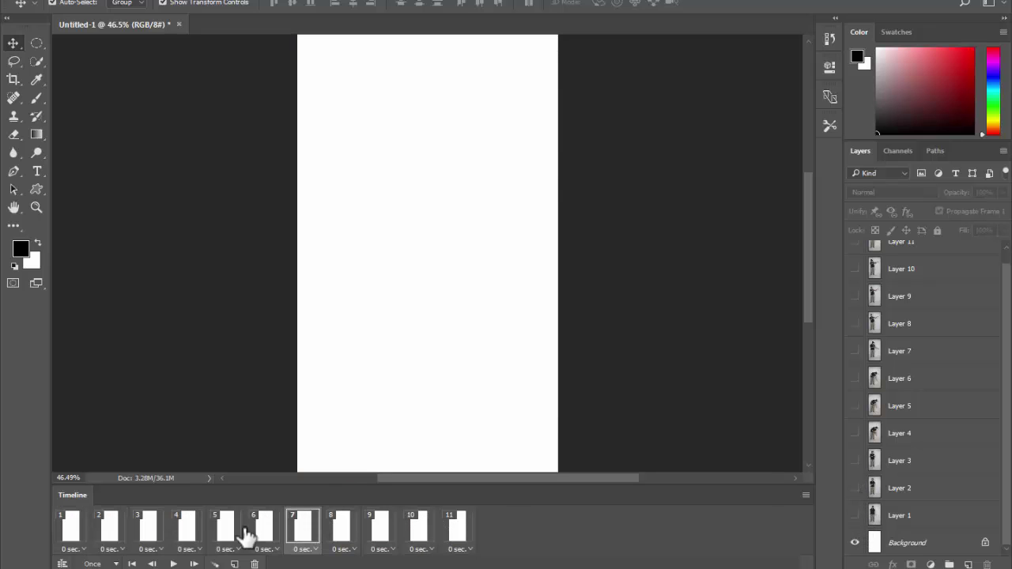
left_click(71, 535)
left_click(855, 516)
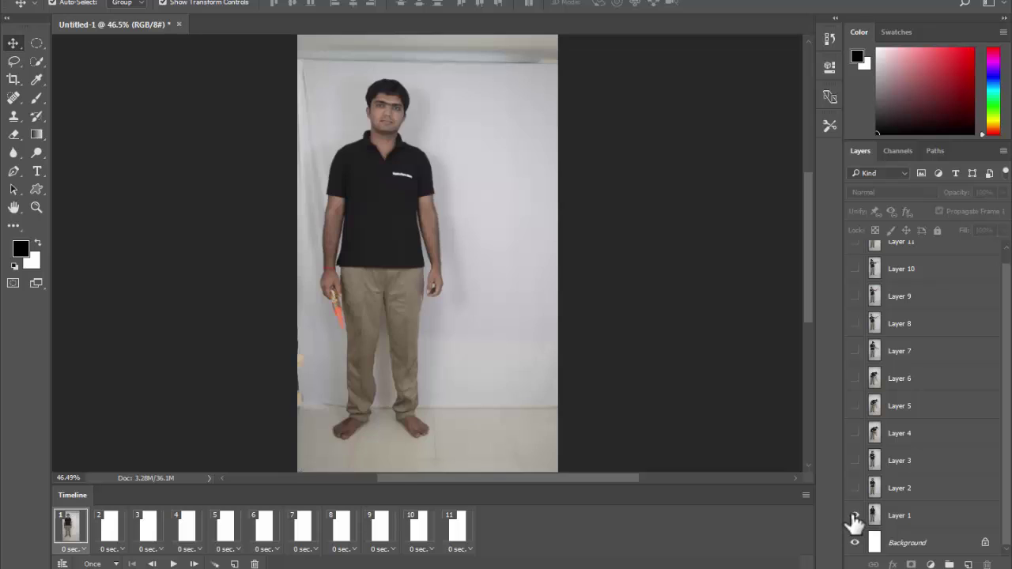
Make Layer 2 visible in frame 2, Layer 3 in frame 3 and Layer 4 in frame 4.
left_click(110, 527)
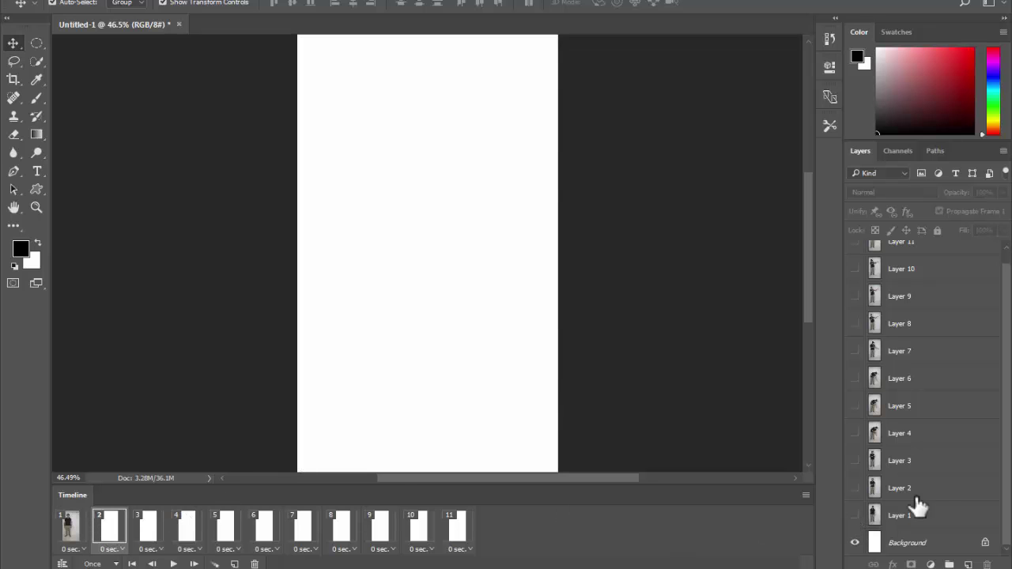
left_click(855, 491)
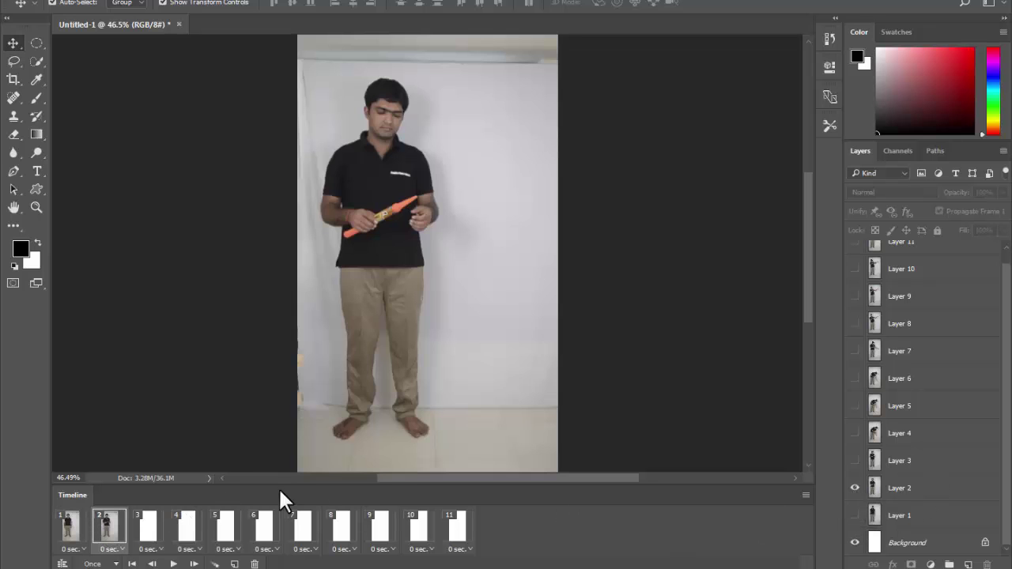
left_click(148, 527)
left_click(855, 461)
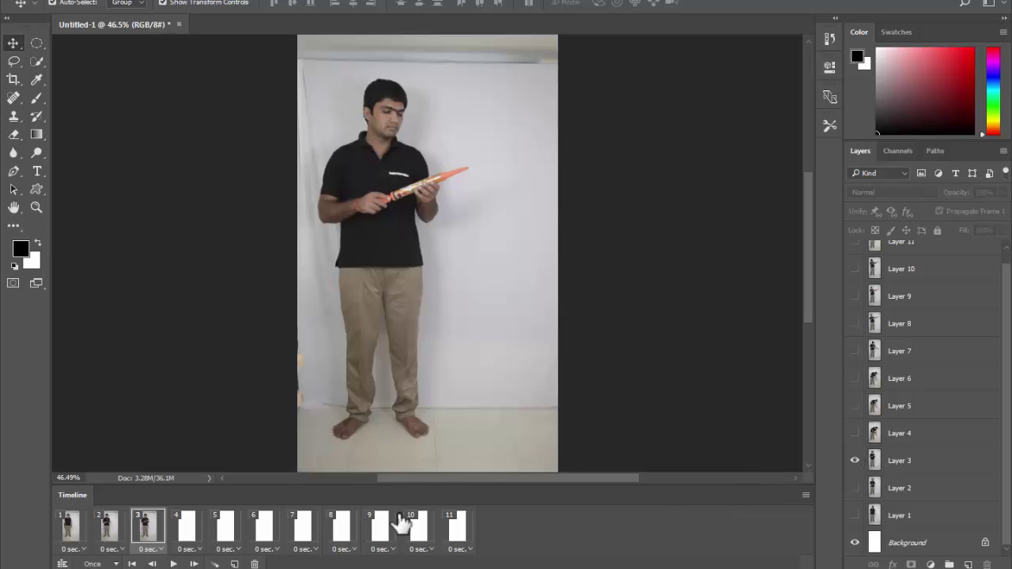
left_click(187, 530)
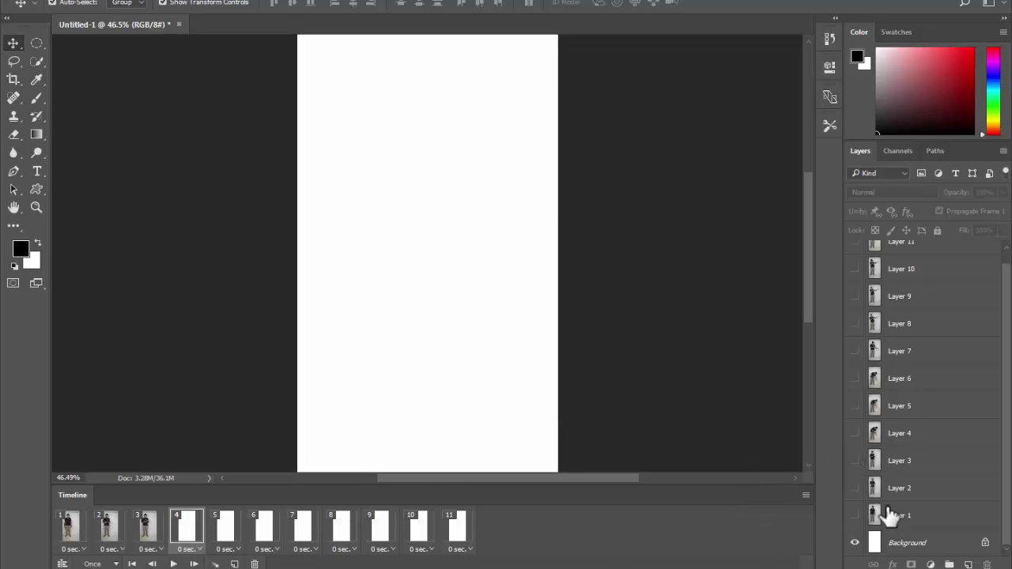
left_click(855, 434)
Make Layer 5 visible in frame 5, Layer 6 in frame 6 and Layer 7 in frame 7.
left_click(225, 527)
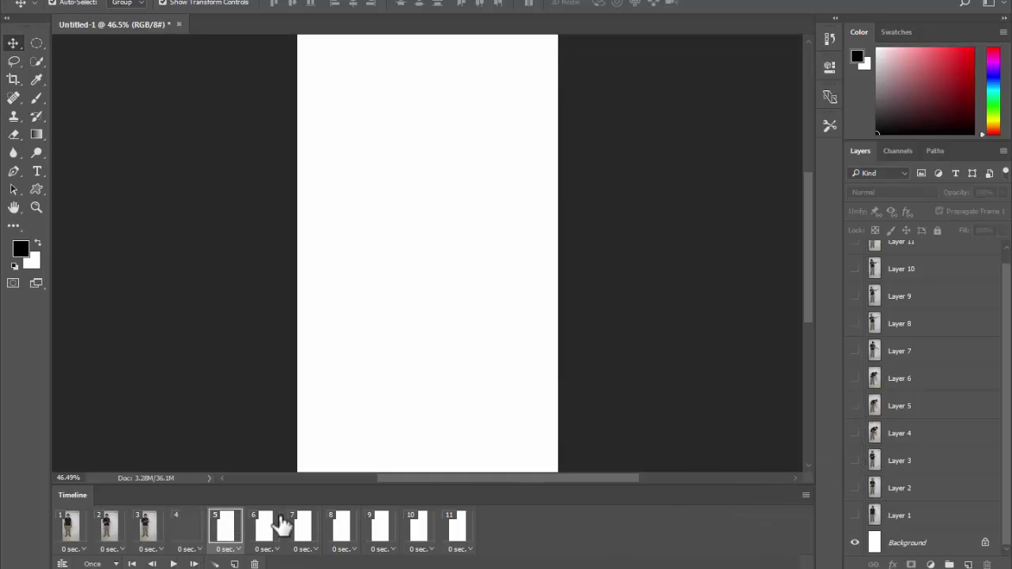
left_click(855, 406)
left_click(264, 530)
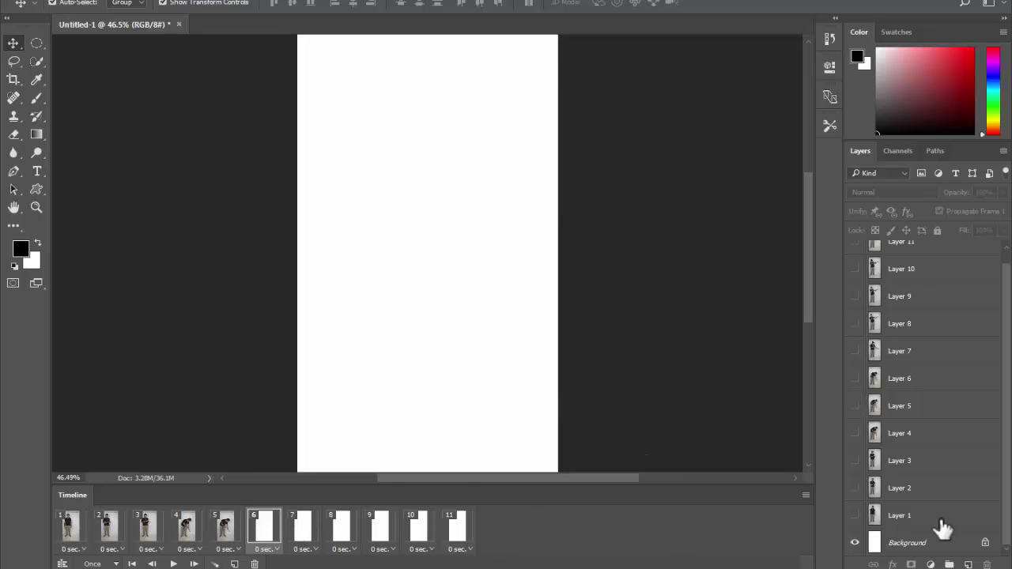
left_click(855, 379)
left_click(309, 527)
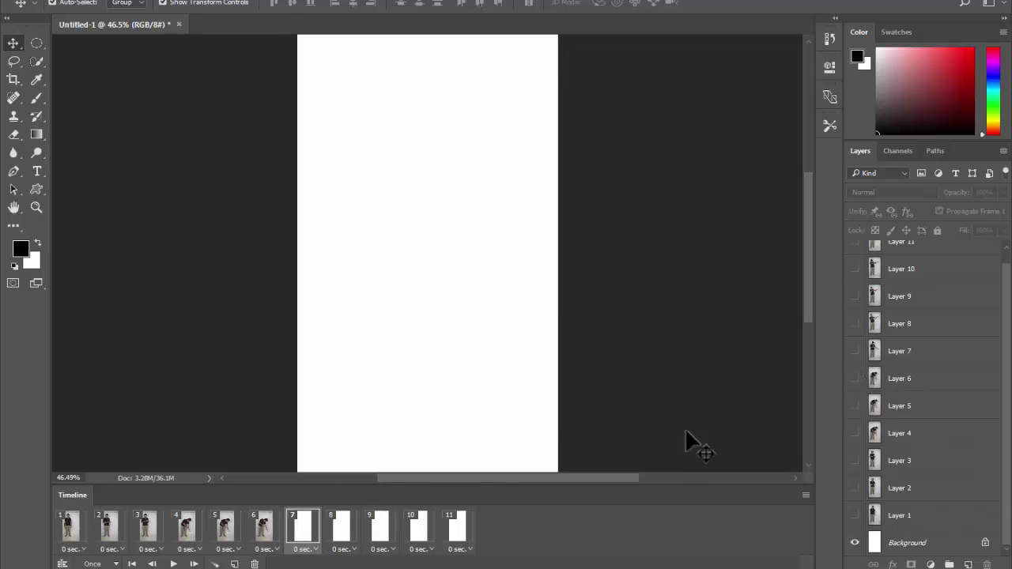
left_click(856, 351)
Make Layers 8, 9, 10 and 11 visible in frames 8, 9, 10 and 11 respectively.
left_click(352, 536)
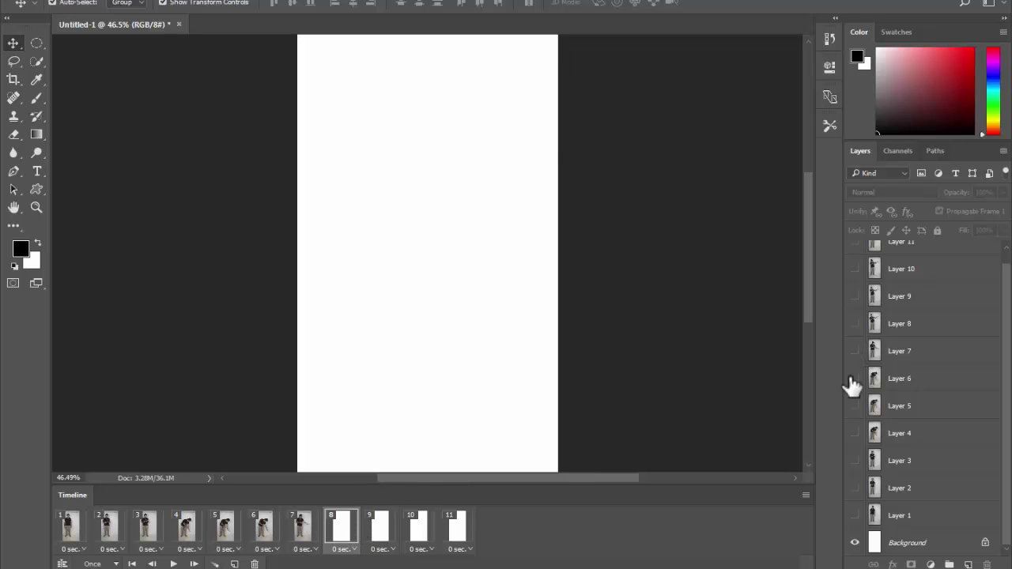
left_click(855, 324)
left_click(385, 541)
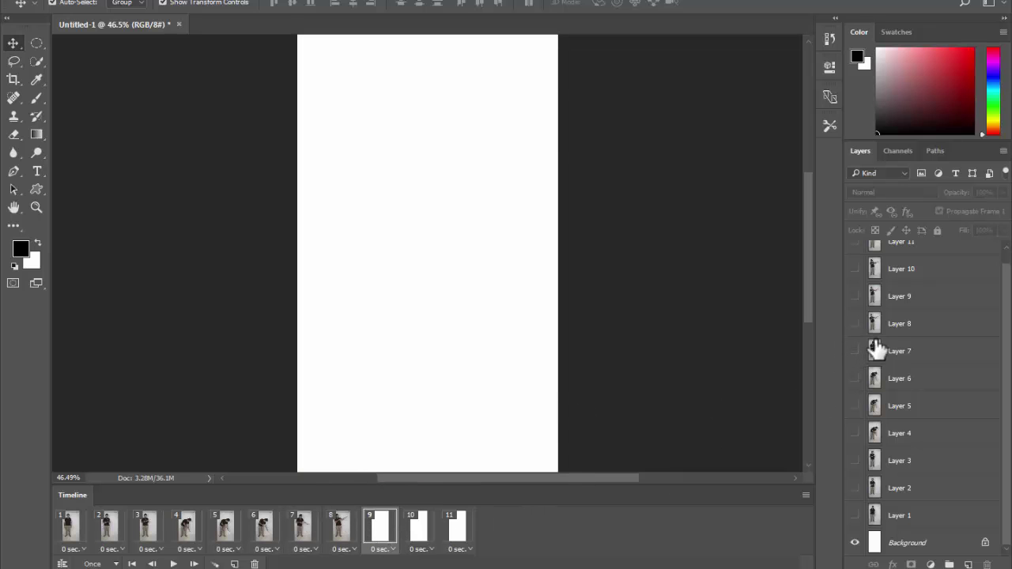
left_click(855, 297)
left_click(422, 538)
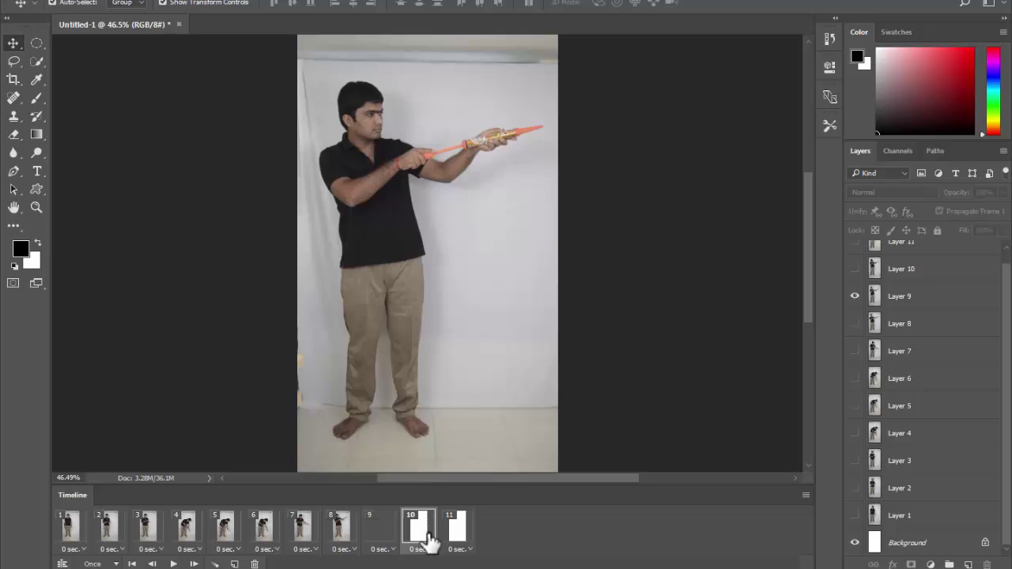
left_click(855, 270)
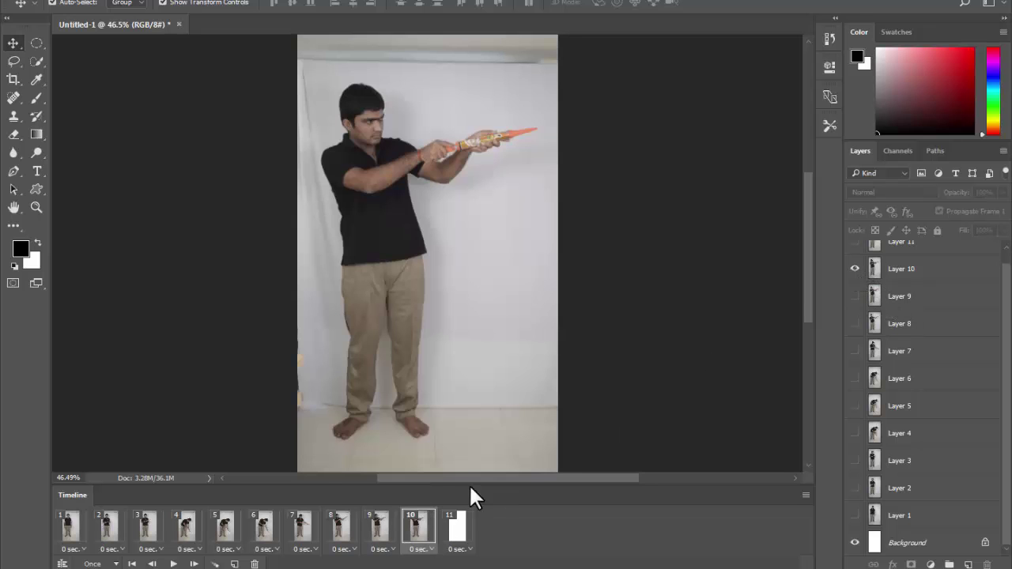
left_click(455, 527)
scroll(899, 335, "up", 1)
left_click(855, 254)
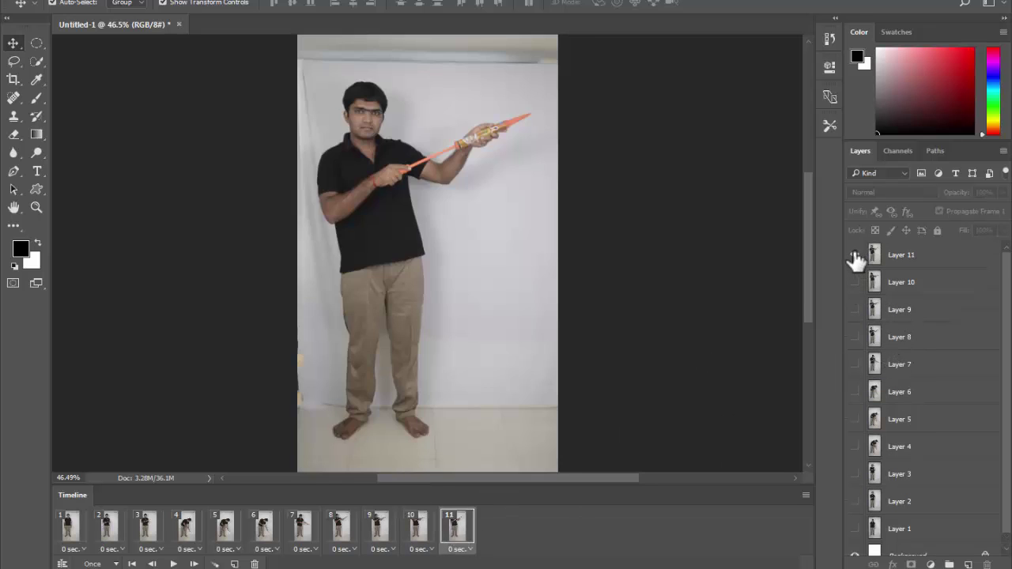
Play the 11-frame animation several times to check how the poses flow.
left_click(173, 564)
left_click(173, 564)
left_click(173, 564)
left_click(173, 564)
left_click(174, 564)
left_click(173, 564)
left_click(174, 564)
left_click(174, 564)
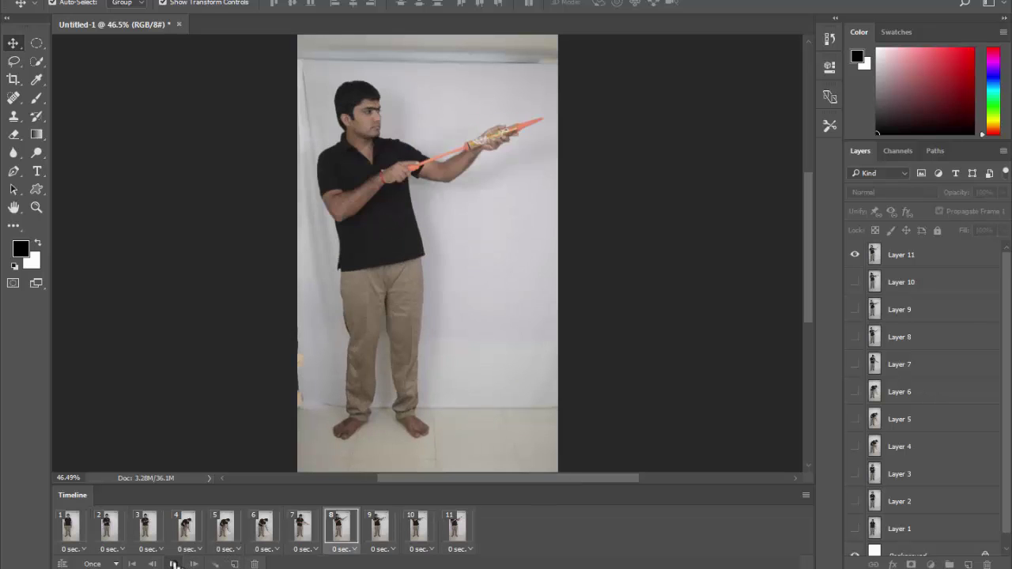
left_click(173, 564)
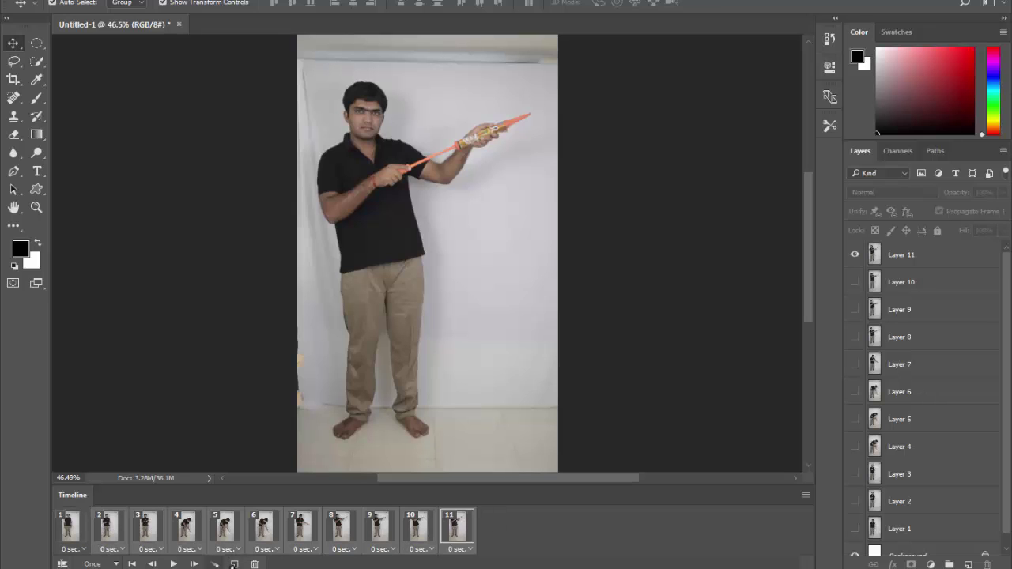
Delete frames 2 to 11 from the timeline, keeping only frame 1 with Layer 1.
left_click(255, 564)
key("Return")
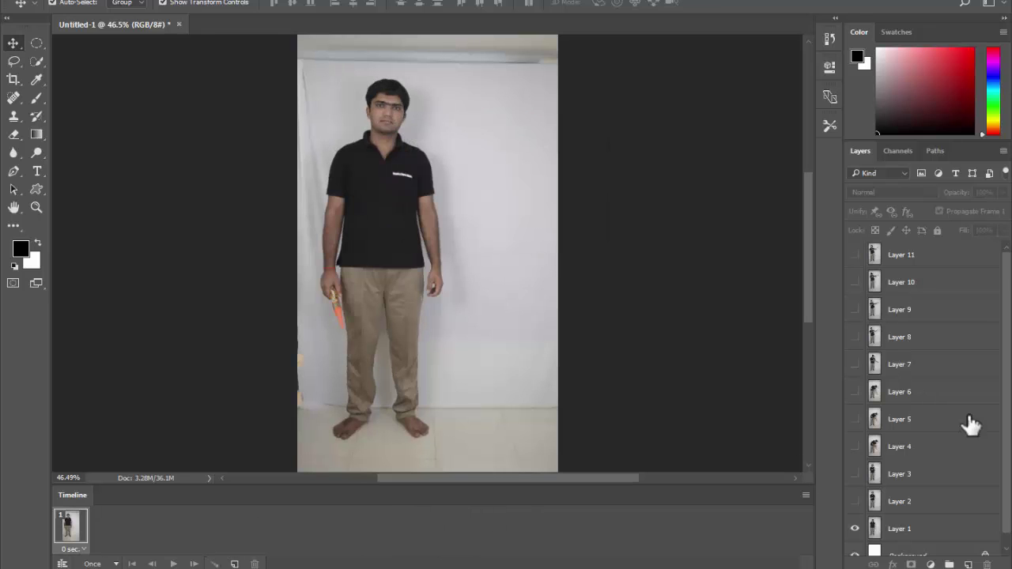
scroll(970, 425, "down", 1)
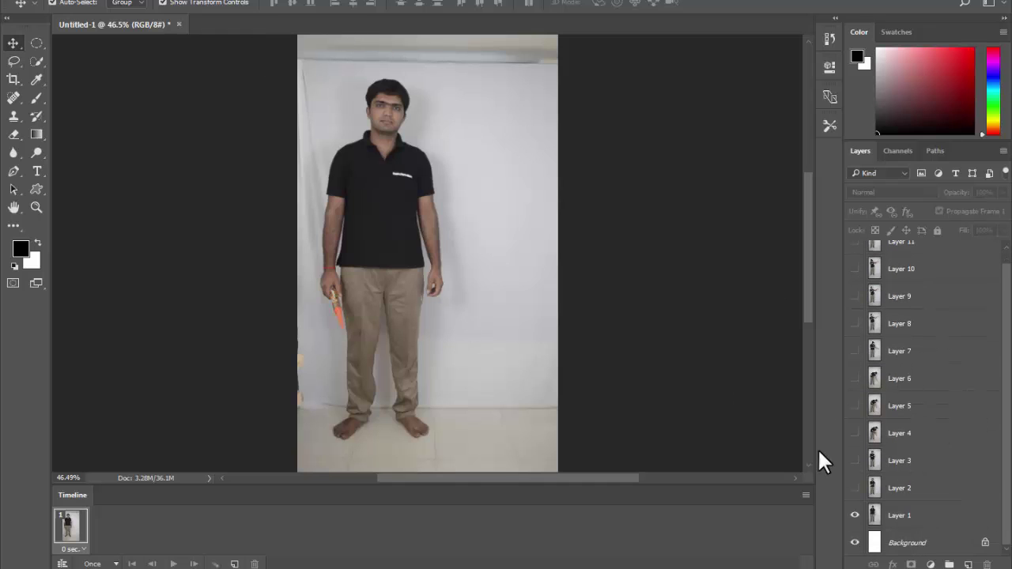
Close the Timeline and add a new layer named 01 directly above Layer 1.
left_click(804, 495)
left_click(841, 480)
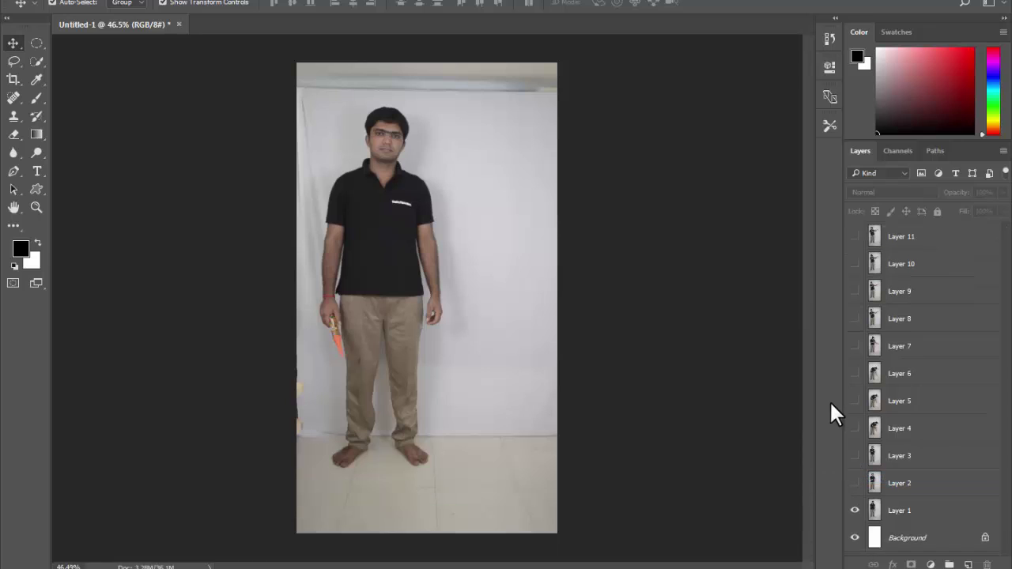
left_click(903, 513)
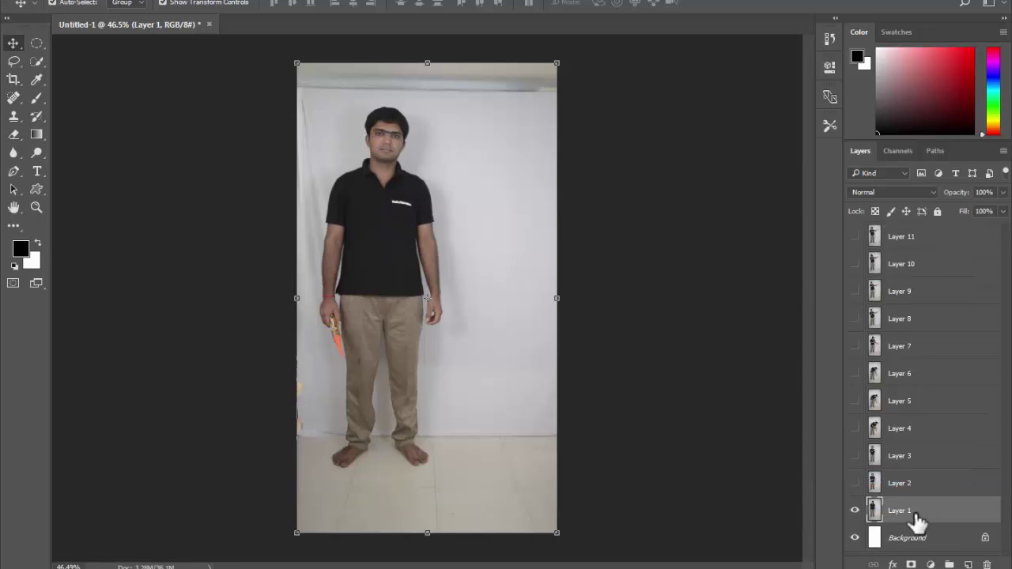
left_click(970, 565)
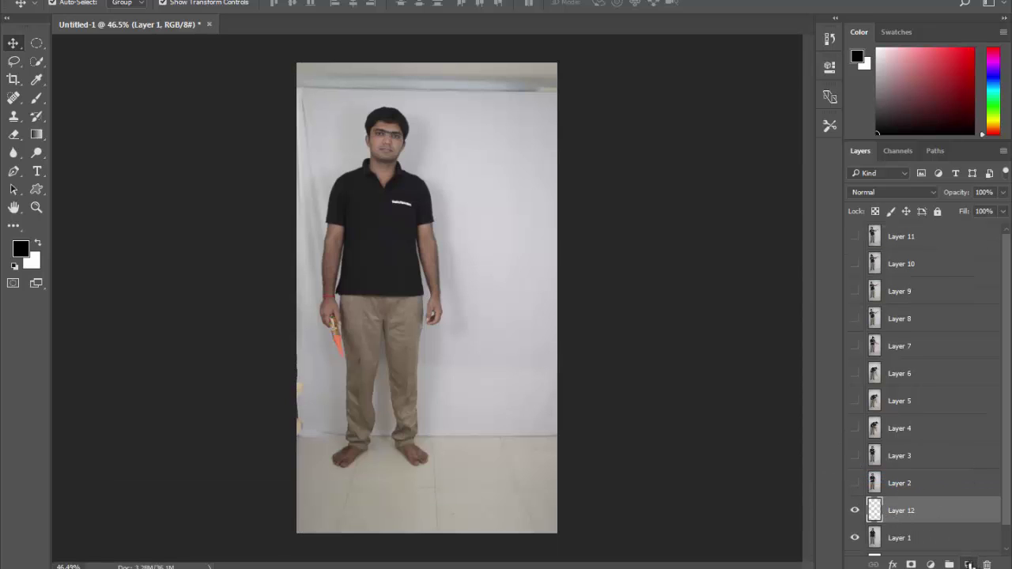
double_click(902, 510)
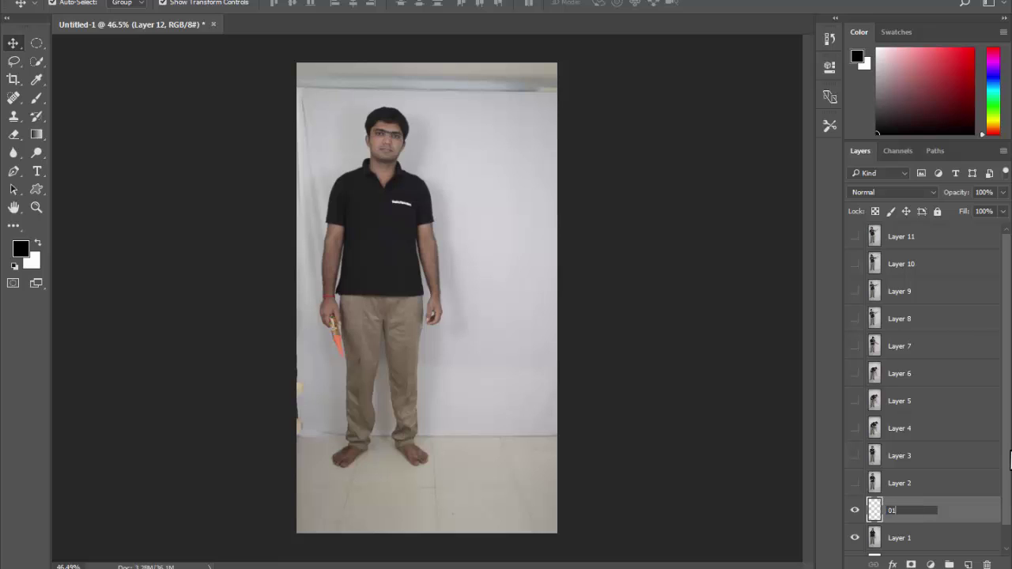
type("01")
Make layer 01 active above the Layer 1 photo and choose the Brush tool.
left_click(914, 543)
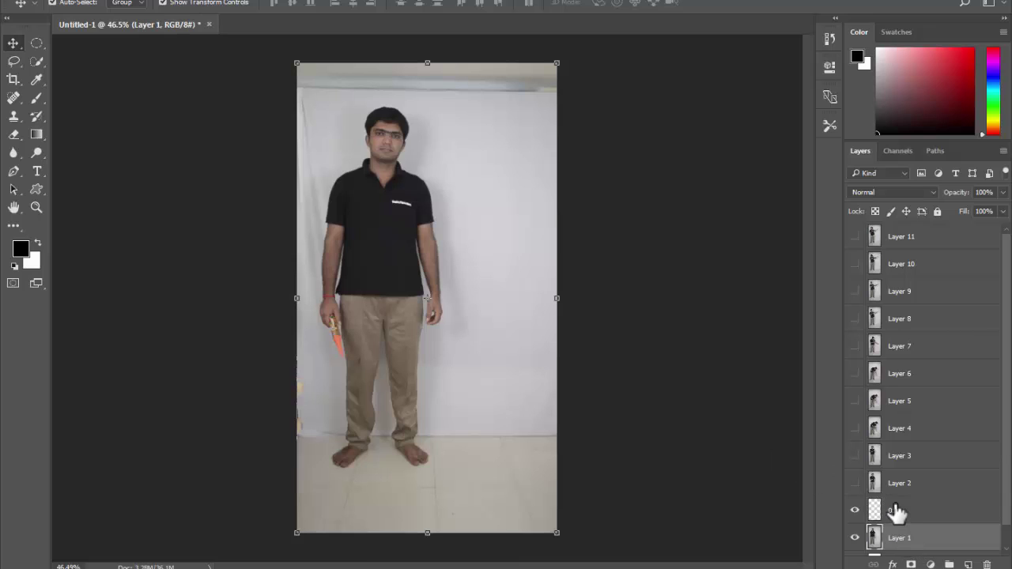
left_click(896, 512)
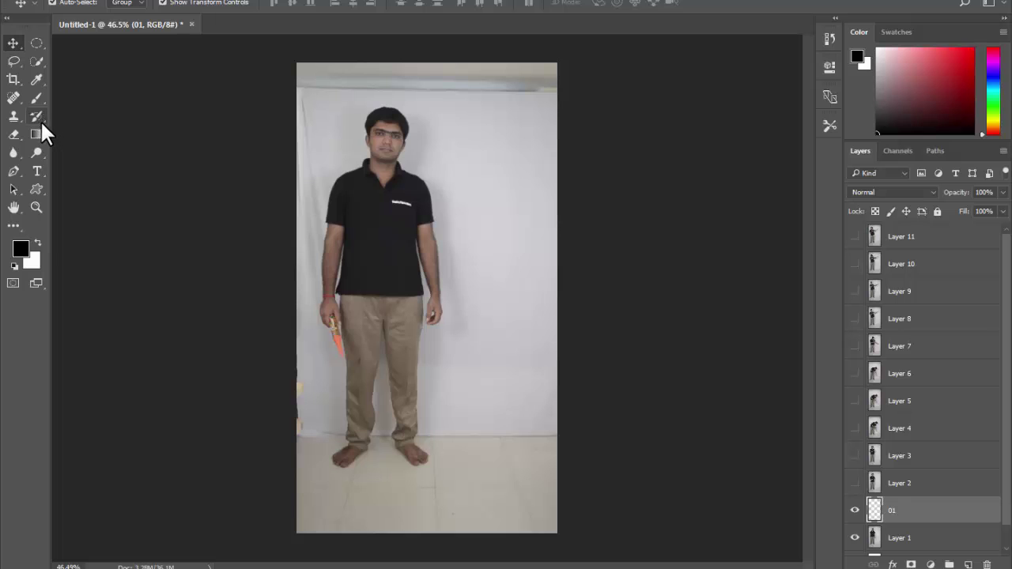
left_click(33, 95)
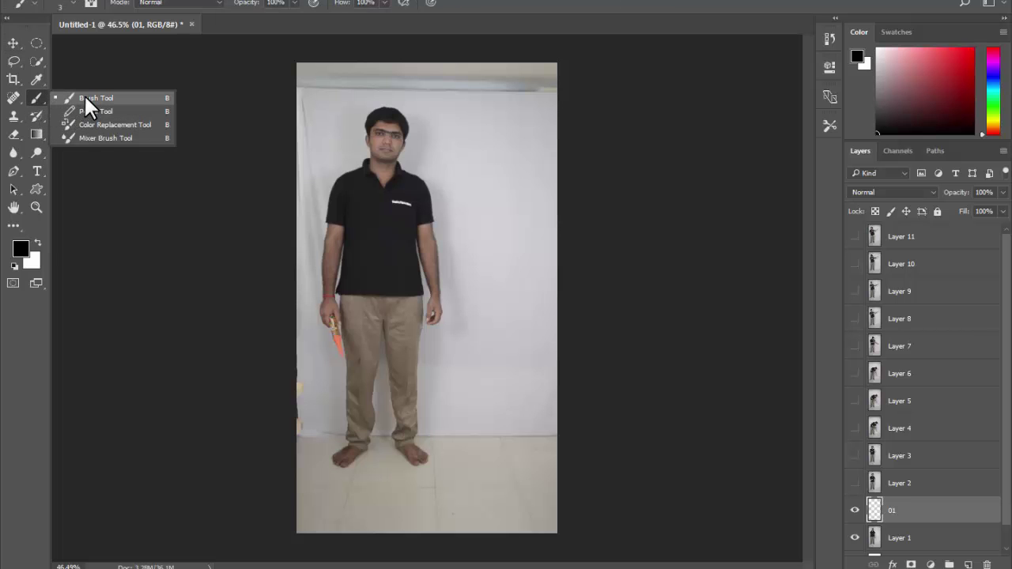
left_click(85, 97)
Try out thin black freehand brush strokes on the blank wall beside the man and undo them.
mouse_move(386, 147)
left_mouse_down()
mouse_move(495, 229)
mouse_move(287, 227)
left_mouse_up()
mouse_move(473, 212)
left_mouse_down()
mouse_move(429, 241)
mouse_move(519, 430)
left_mouse_up()
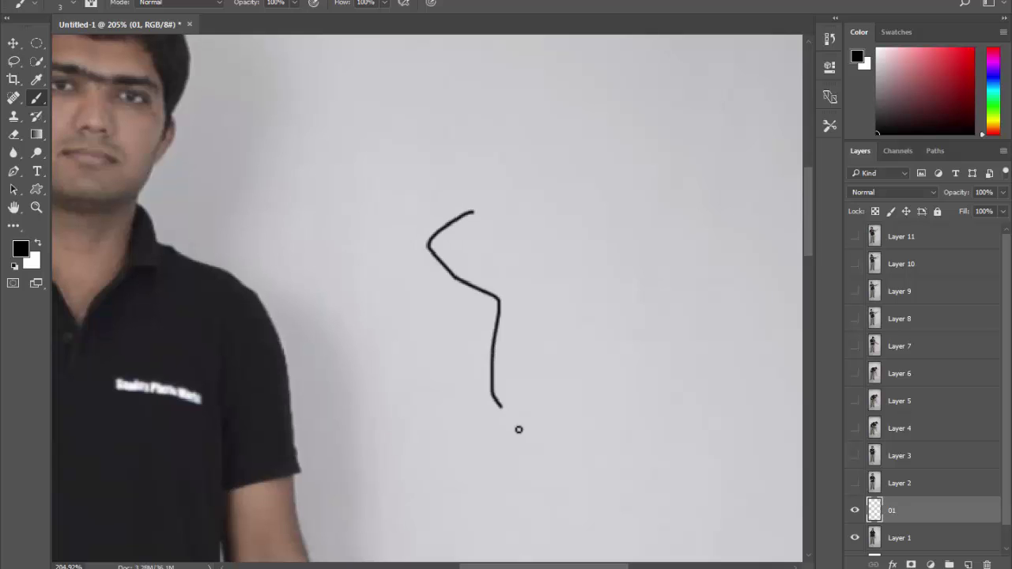
key("ctrl+z")
mouse_move(461, 169)
left_mouse_down()
mouse_move(435, 321)
mouse_move(455, 354)
left_mouse_up()
left_click_drag(482, 309, 450, 304)
right_click(480, 277, "ctrl")
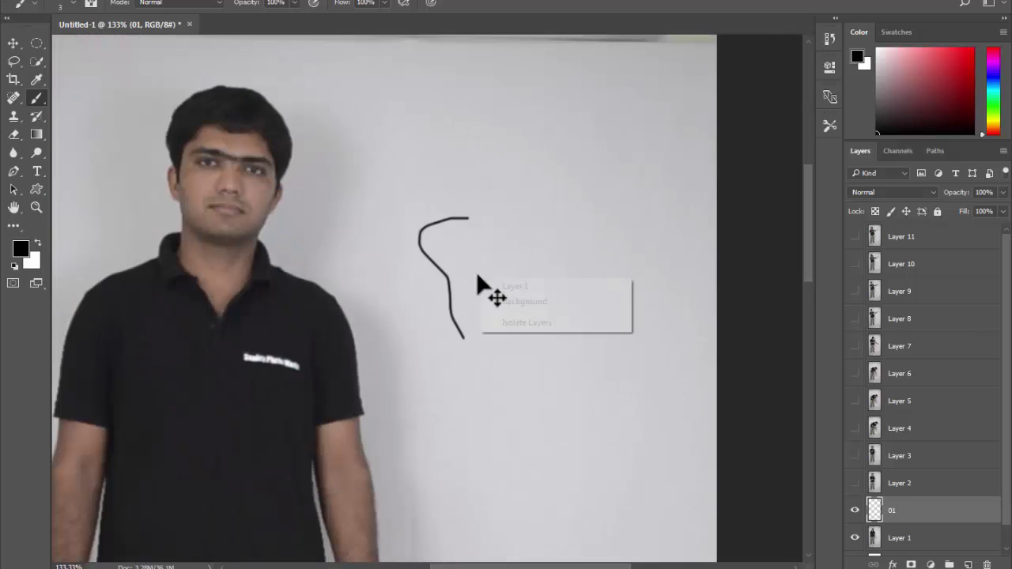
key("Escape")
right_click(479, 267, "ctrl")
left_click(503, 292)
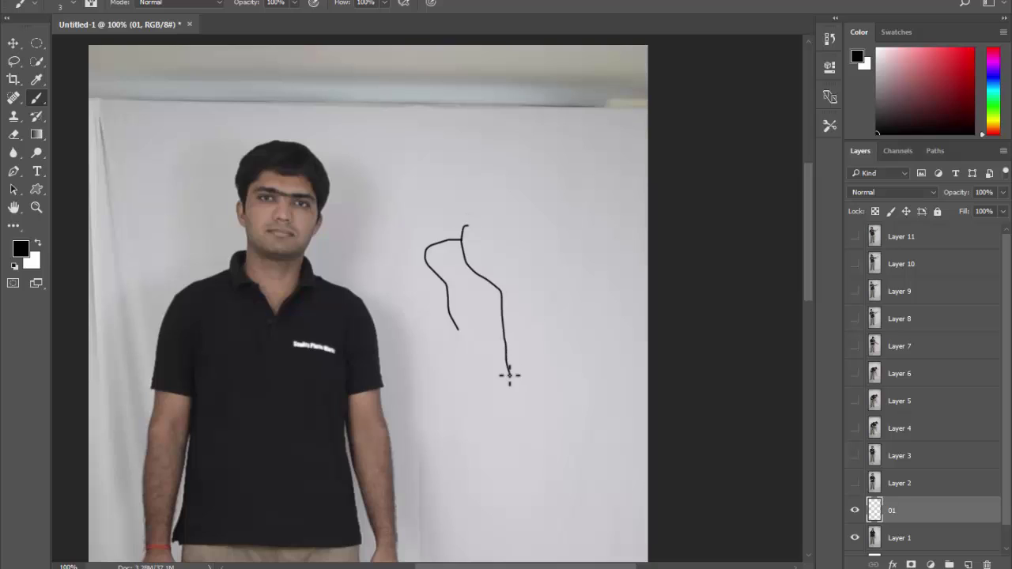
key("ctrl+z")
left_click_drag(514, 339, 504, 450)
key("ctrl+z")
left_click_drag(472, 211, 435, 236)
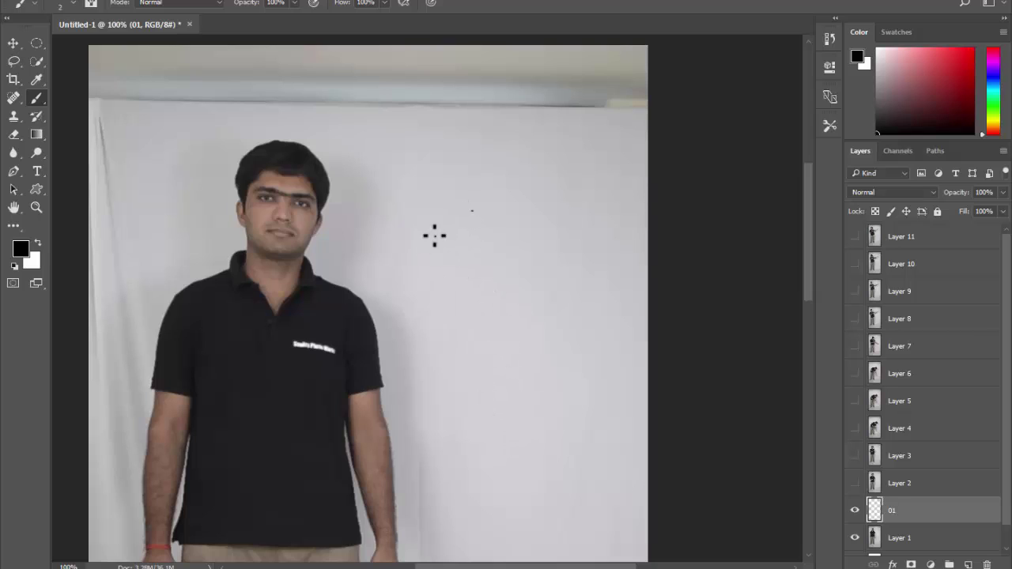
left_click_drag(487, 424, 498, 425)
key("ctrl+z")
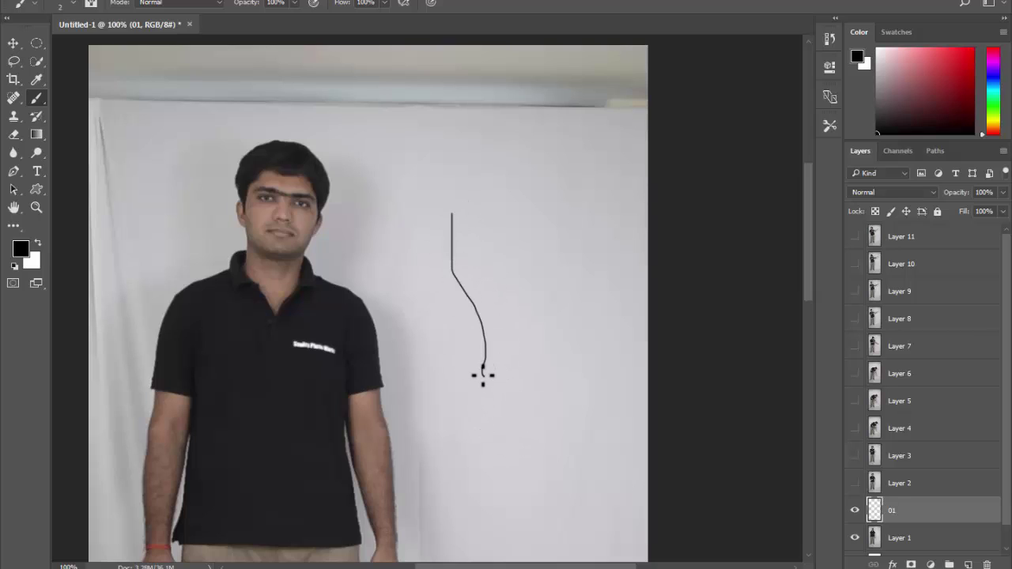
left_click_drag(163, 430, 350, 242)
left_click(286, 152, "ctrl")
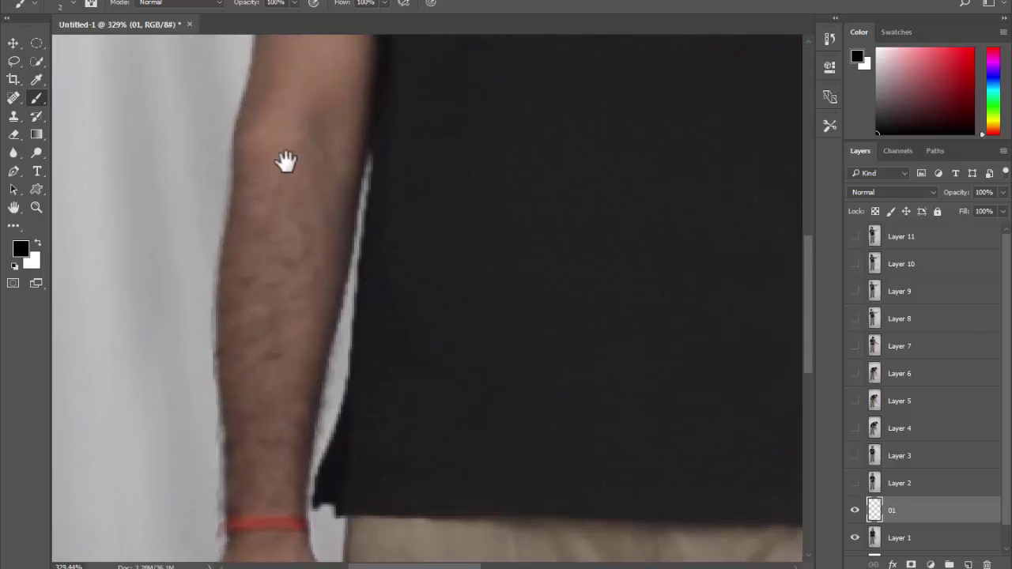
scroll(220, 419, "up", 1)
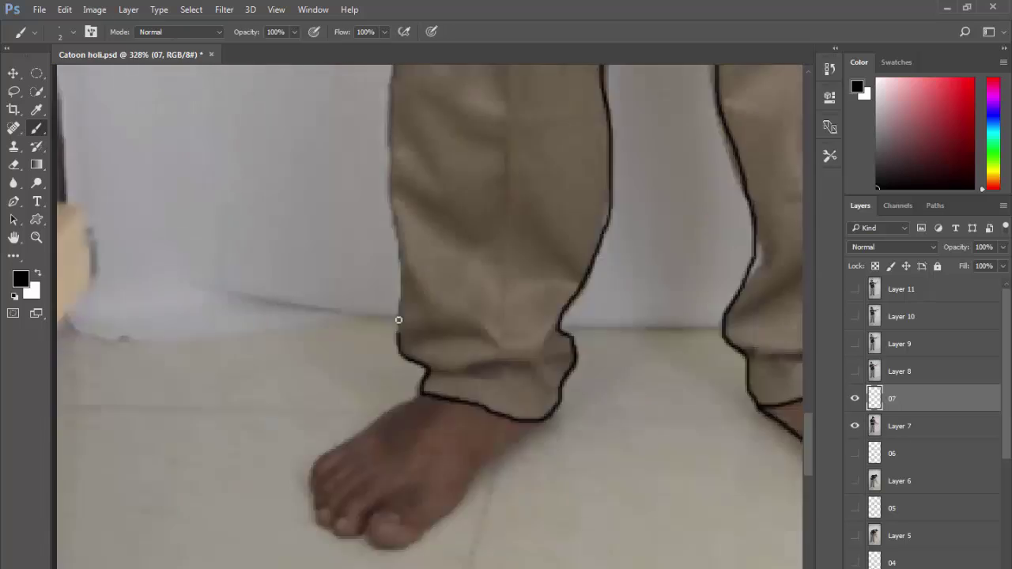
Hide the Layer 7 photo beneath tracing layer 07.
left_click(855, 426)
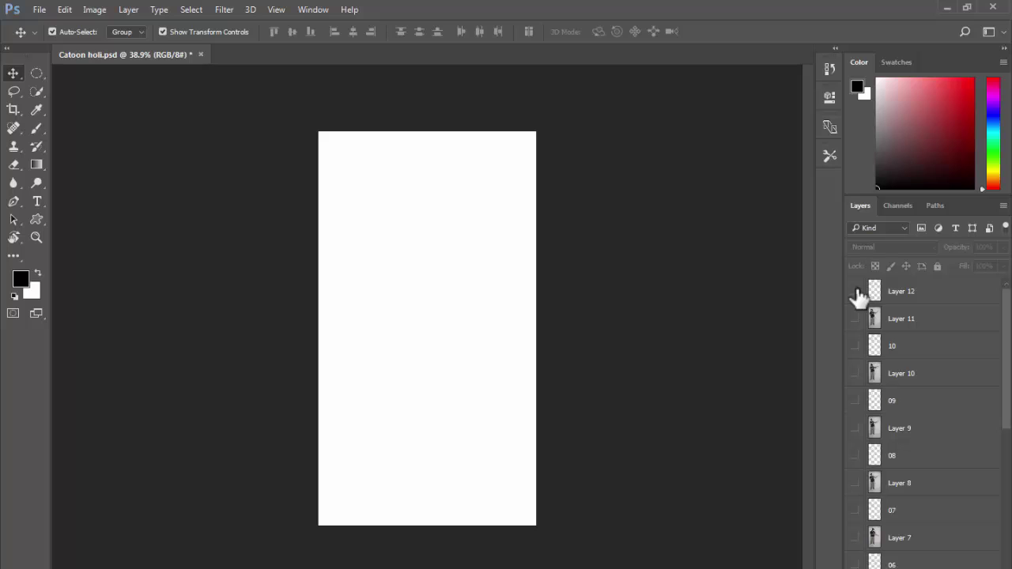
Rename the tracing layer above Layer 11 as 11.
mouse_move(1001, 308)
left_mouse_down()
mouse_move(1011, 462)
mouse_move(1011, 308)
left_mouse_up()
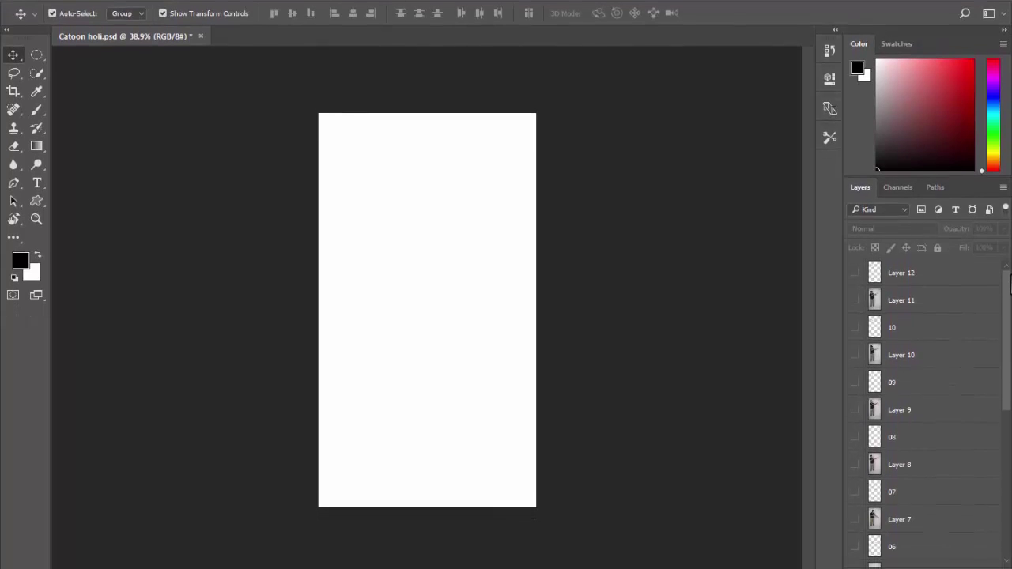
left_click(914, 315)
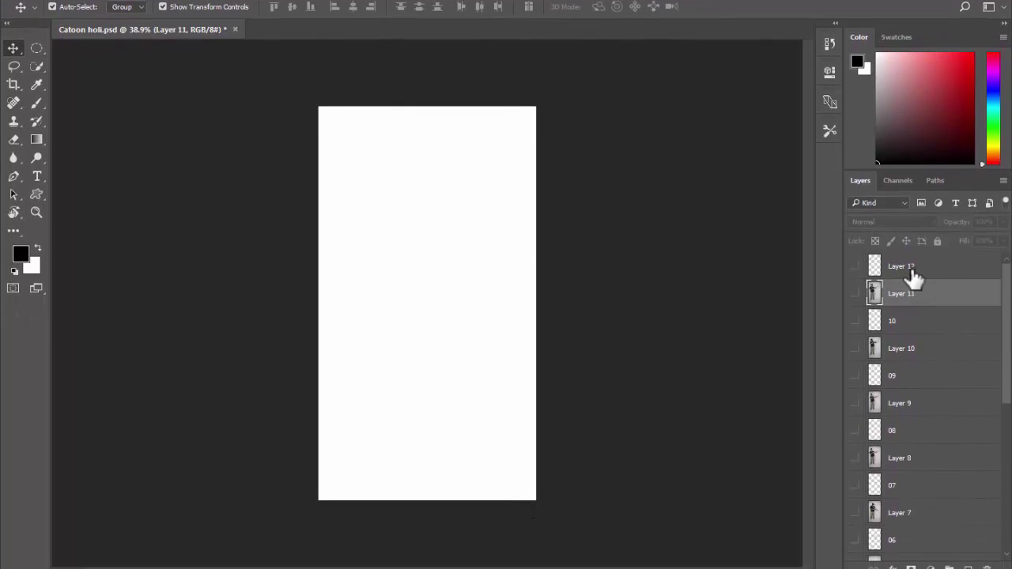
double_click(902, 267)
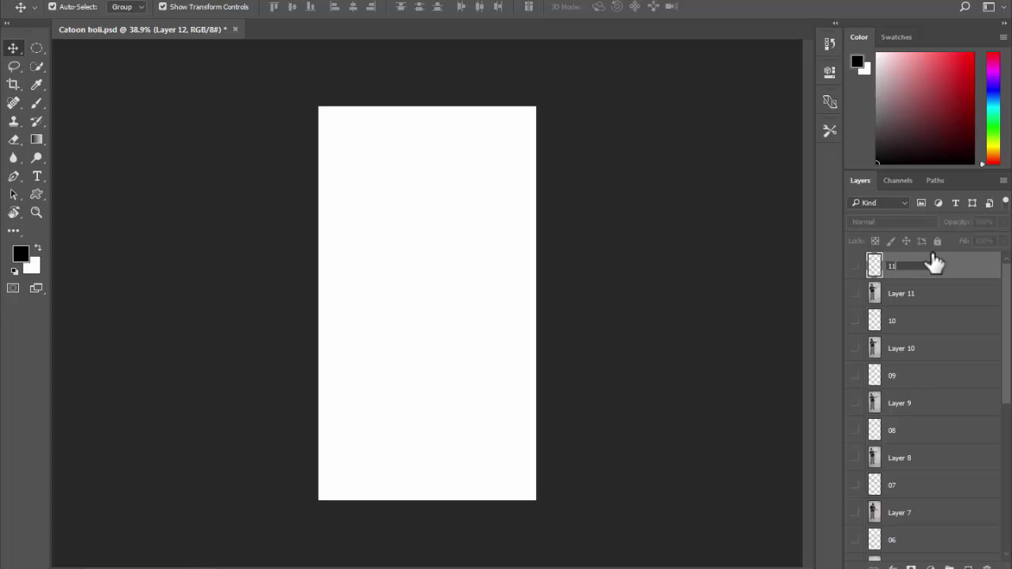
key("Return")
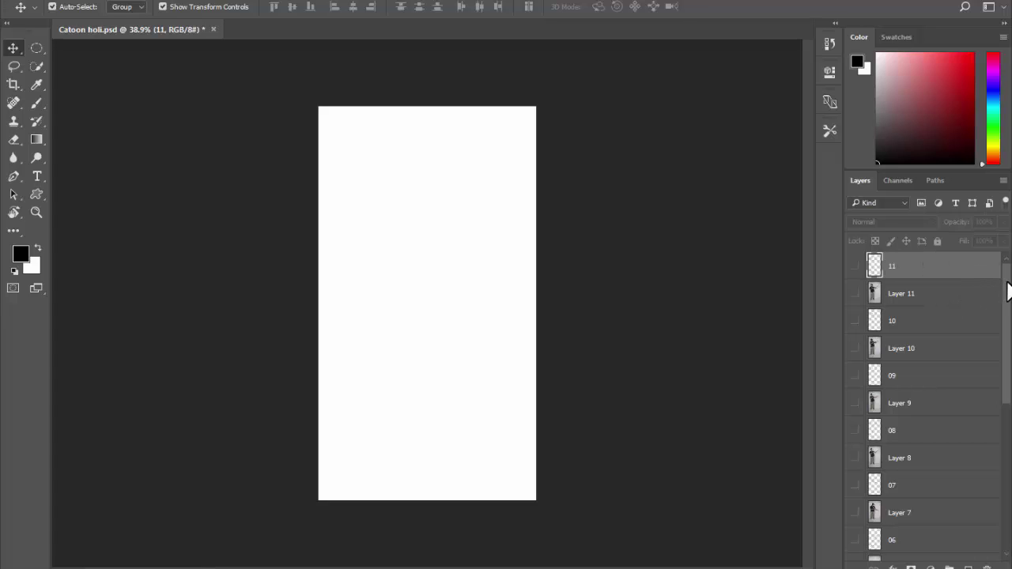
Show and hide tracing layers 11, 10 and 09 one at a time to check their outlines.
left_click(855, 267)
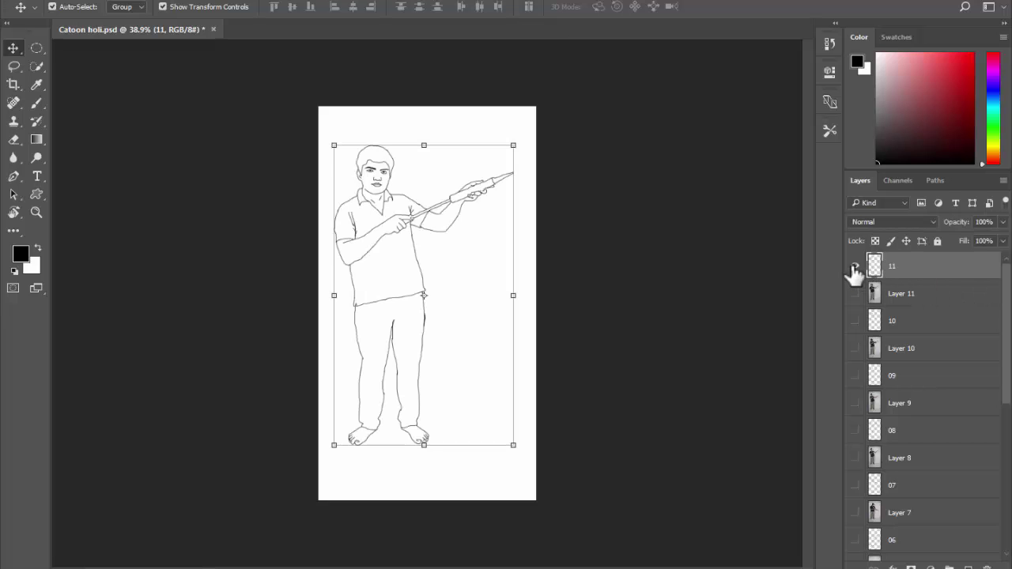
left_click(854, 267)
left_click(854, 320)
left_click(854, 320)
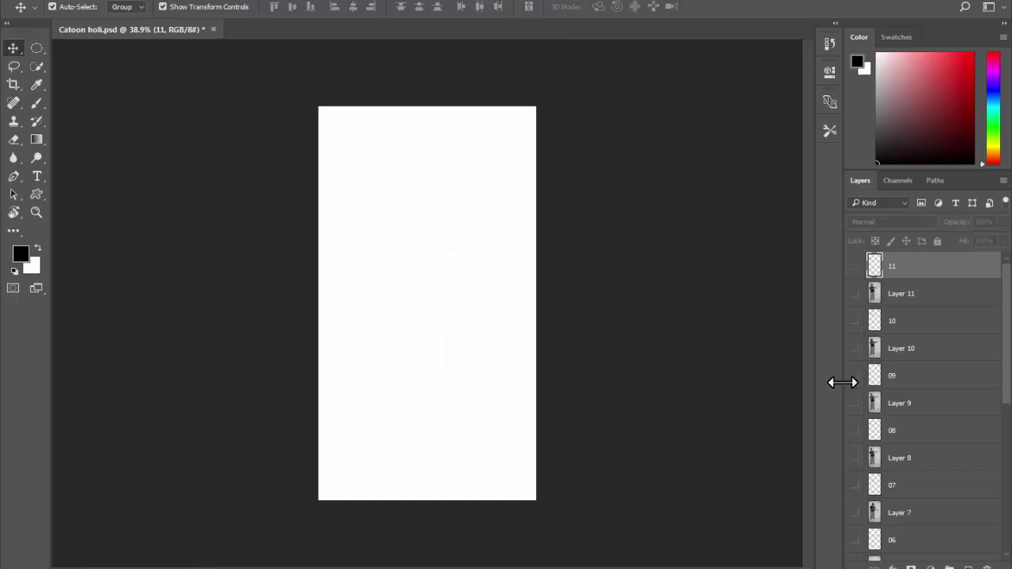
left_click(854, 376)
left_click(855, 376)
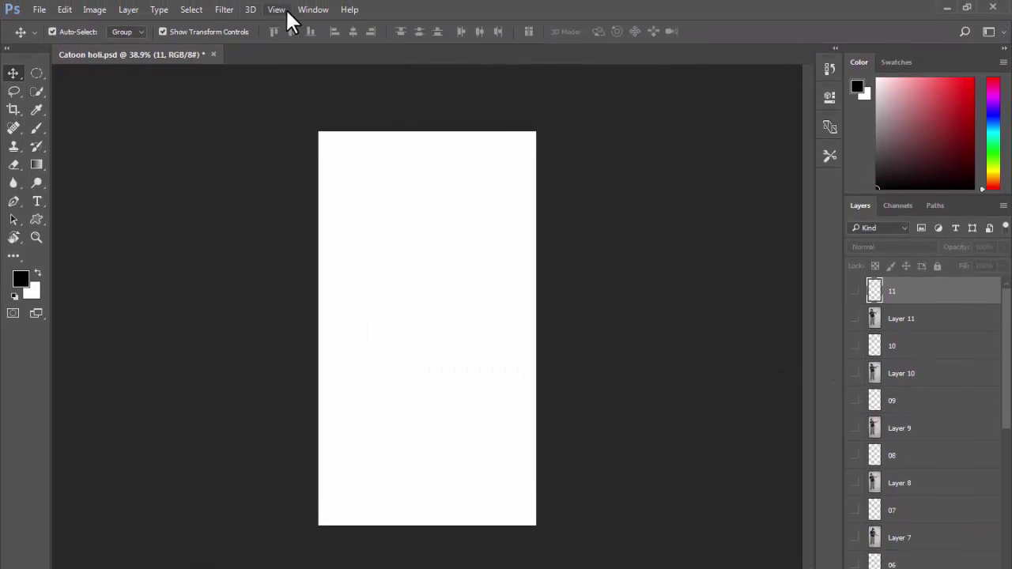
Reopen the Timeline and set the animation's looping option to Forever.
left_click(307, 10)
left_click(332, 451)
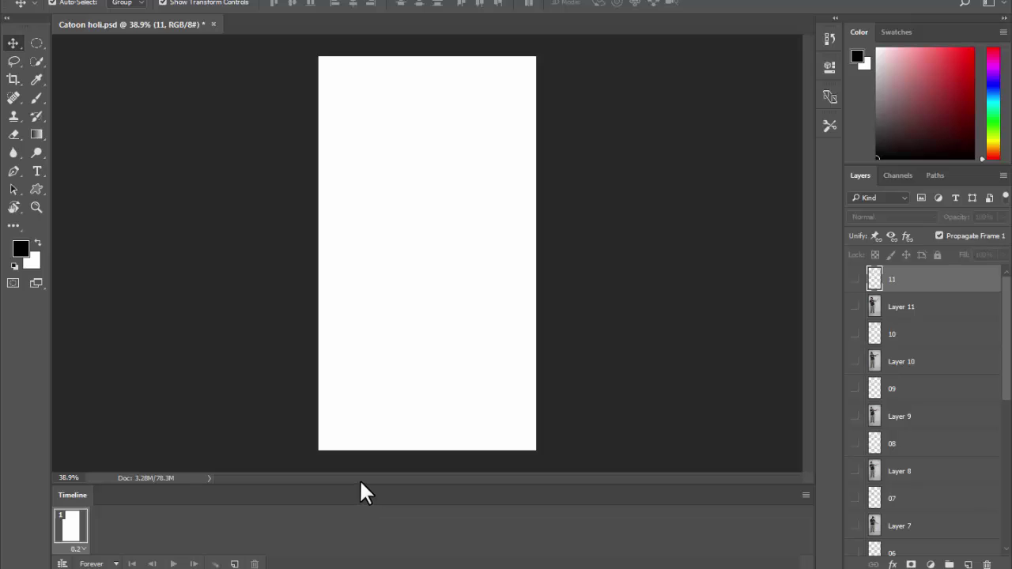
left_click(103, 565)
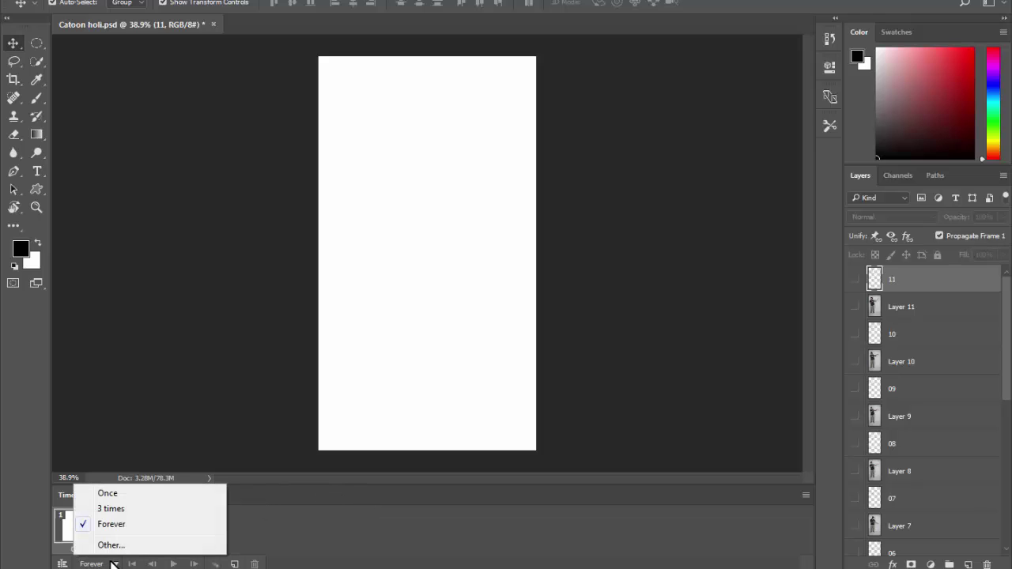
left_click(108, 528)
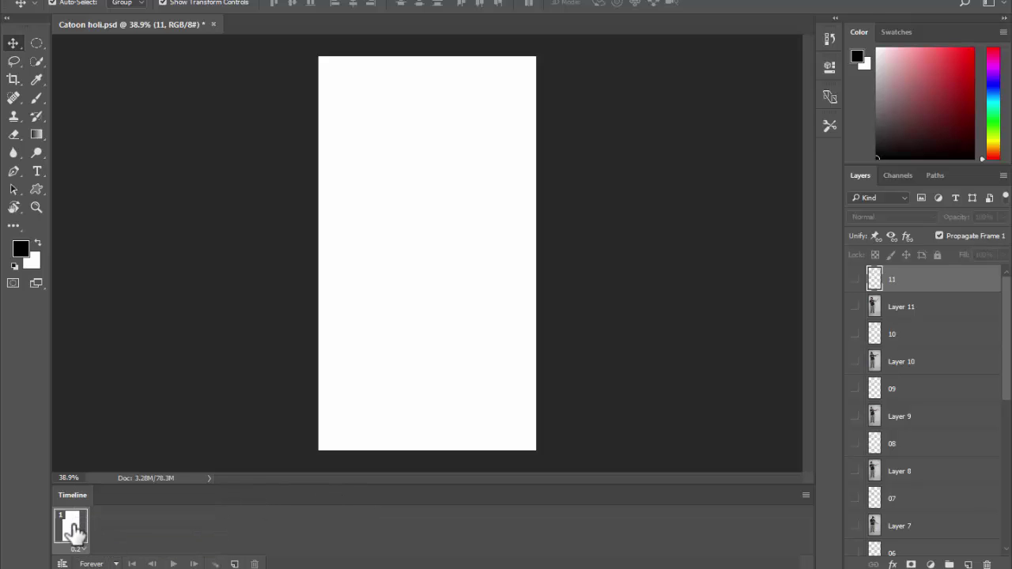
Duplicate frame 1 until the timeline holds 11 frames.
double_click(234, 565)
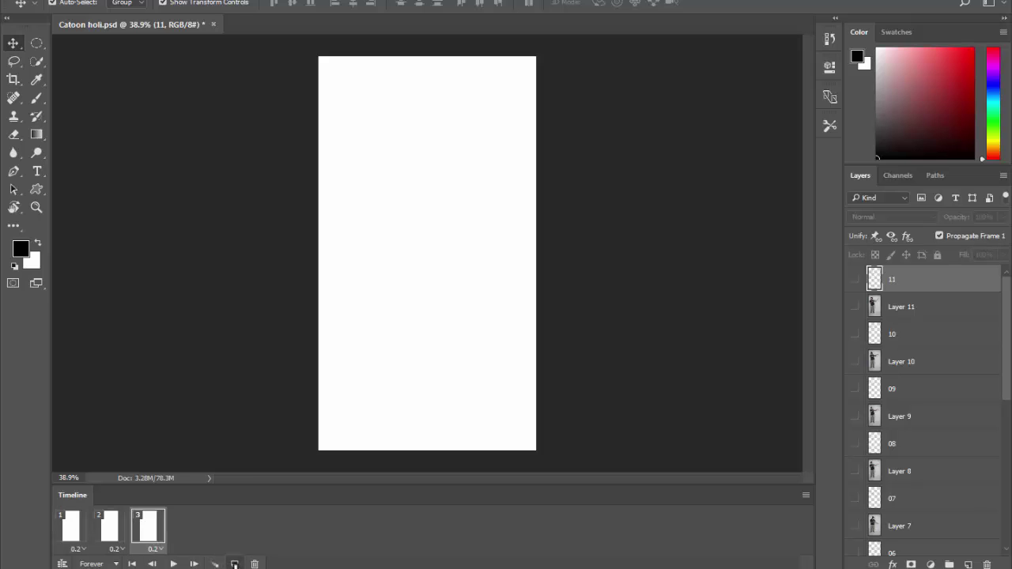
double_click(234, 564)
left_click(234, 565)
double_click(234, 565)
left_click(234, 565)
left_click(235, 565)
left_click(234, 565)
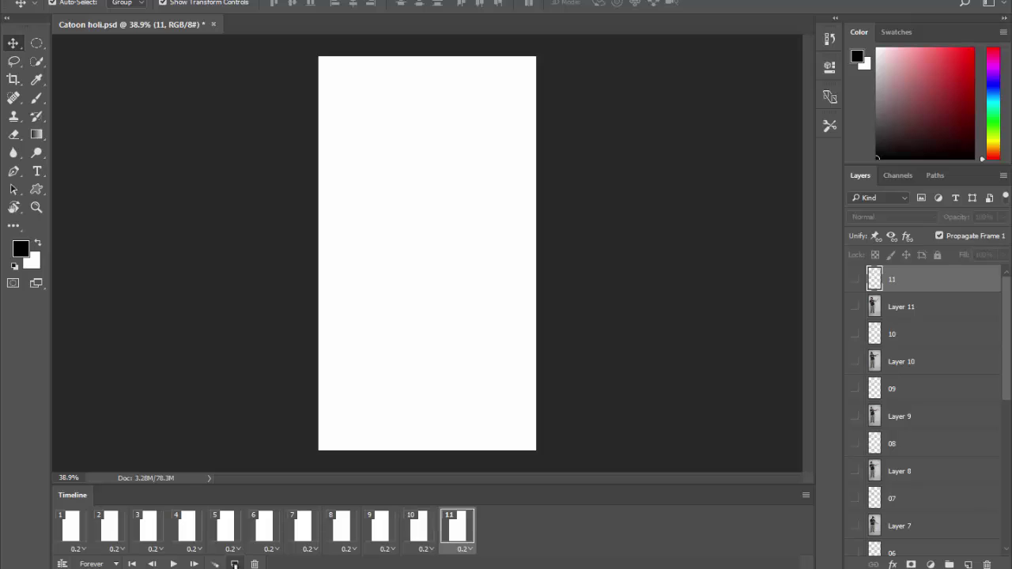
Make tracing layer 01 visible in frame 1, keeping the Layer 1 photo hidden.
left_click(69, 526)
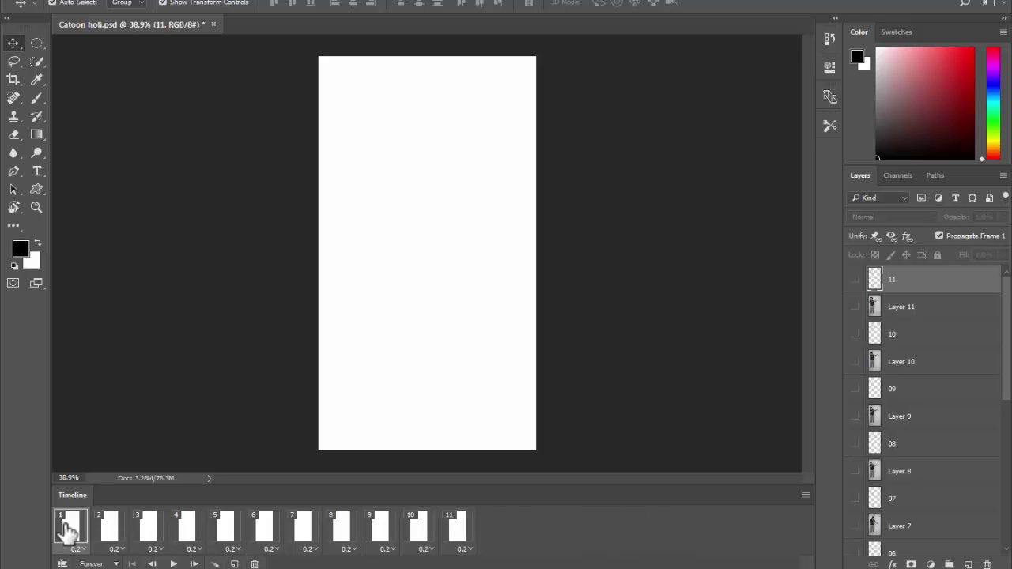
scroll(961, 370, "down", 2)
scroll(963, 383, "down", 4)
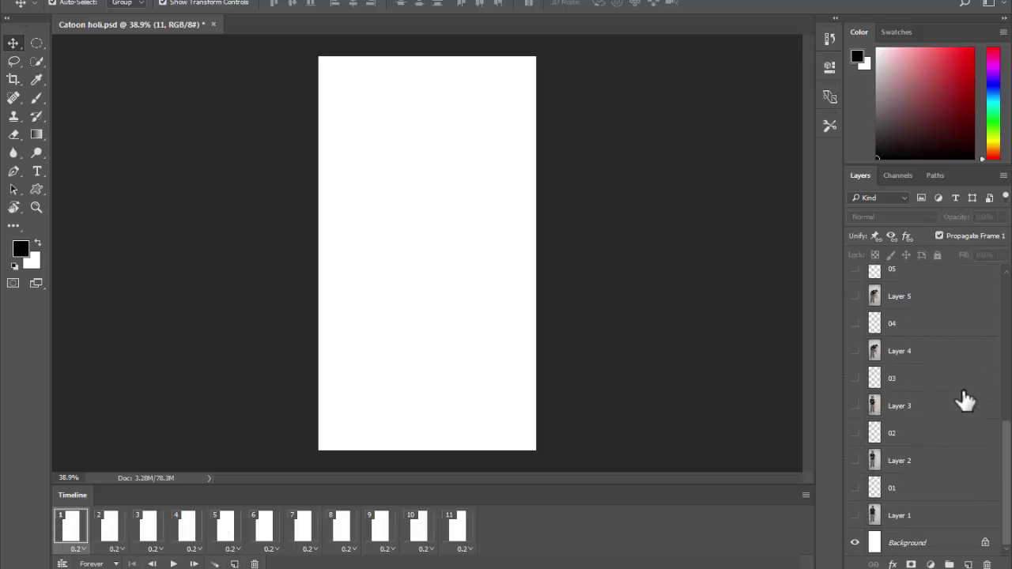
left_click(894, 522)
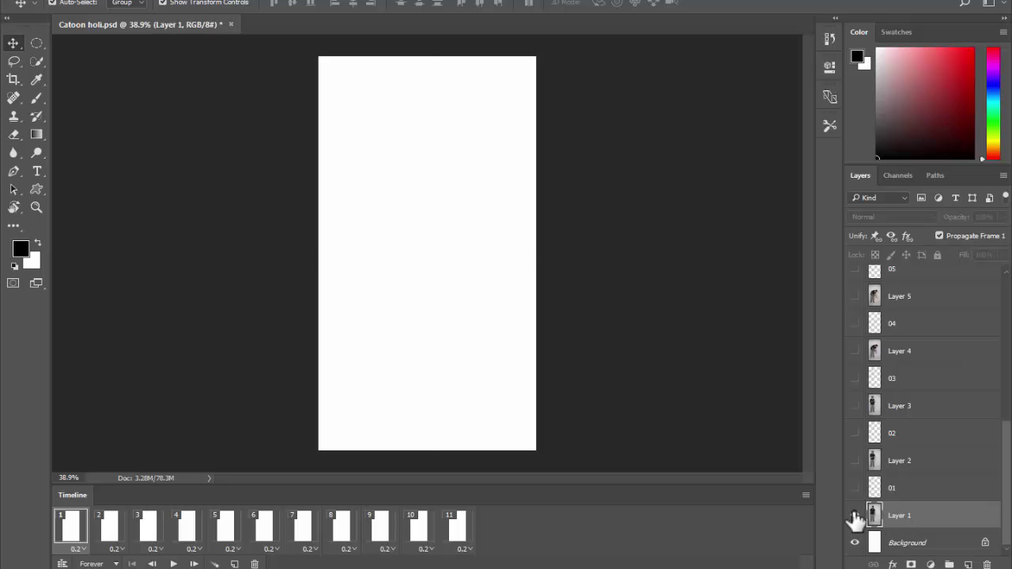
left_click(855, 516)
left_click(855, 516)
left_click(855, 488)
left_click(916, 490)
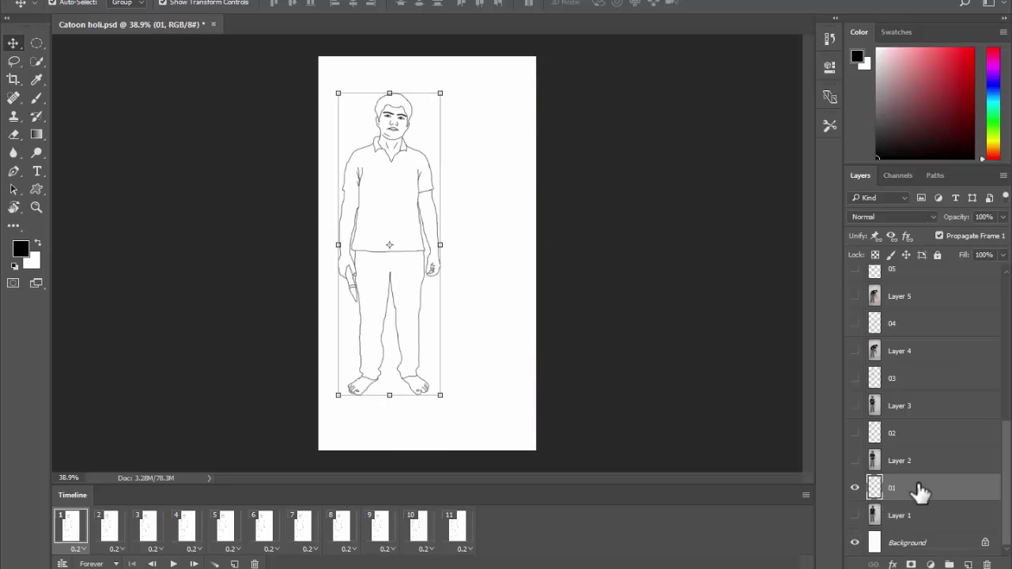
In frame 2, show tracing layer 02 and hide layer 01, and compare the result with frame 1.
left_click(115, 536)
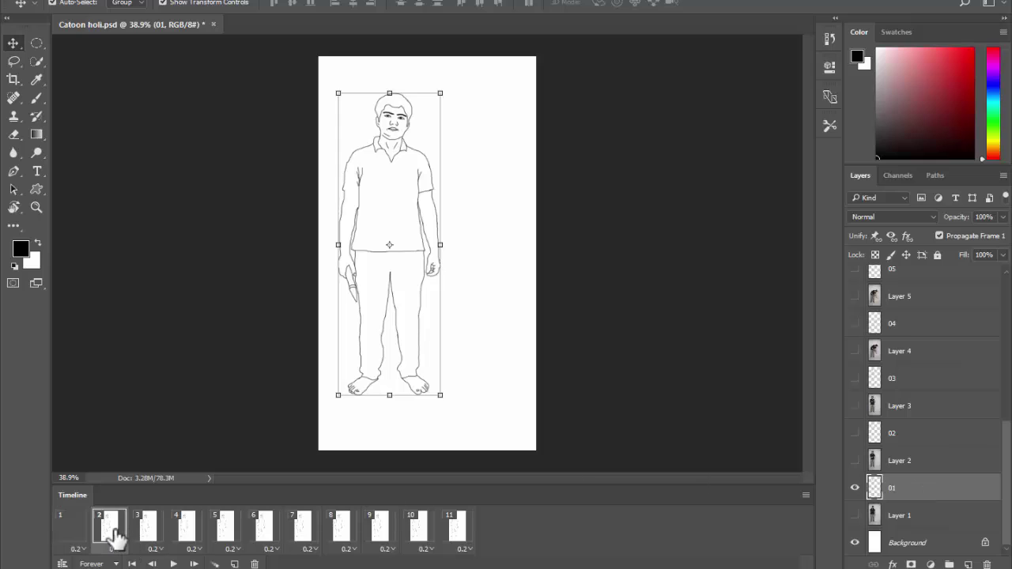
left_click(855, 434)
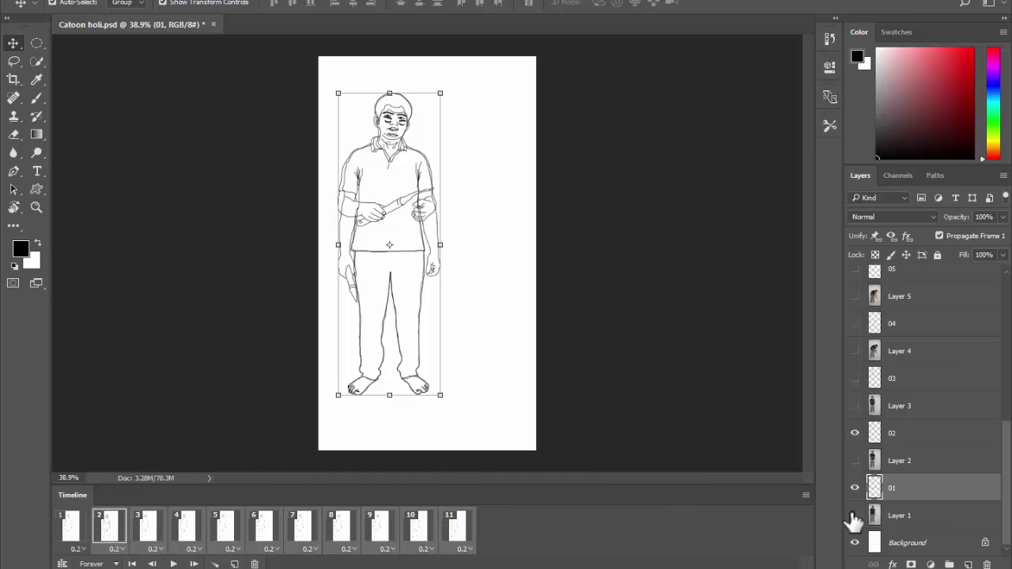
left_click(855, 489)
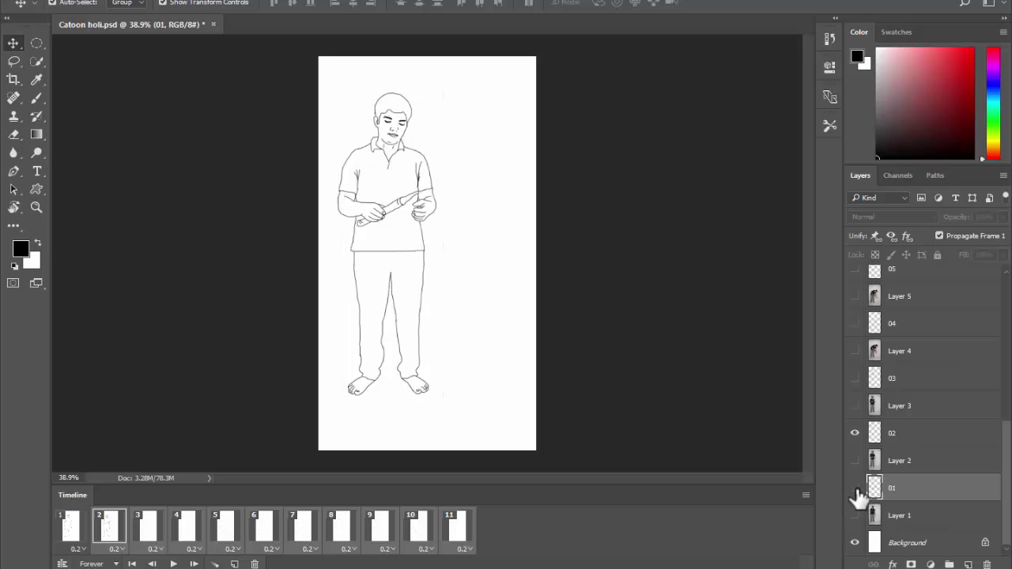
left_click(71, 527)
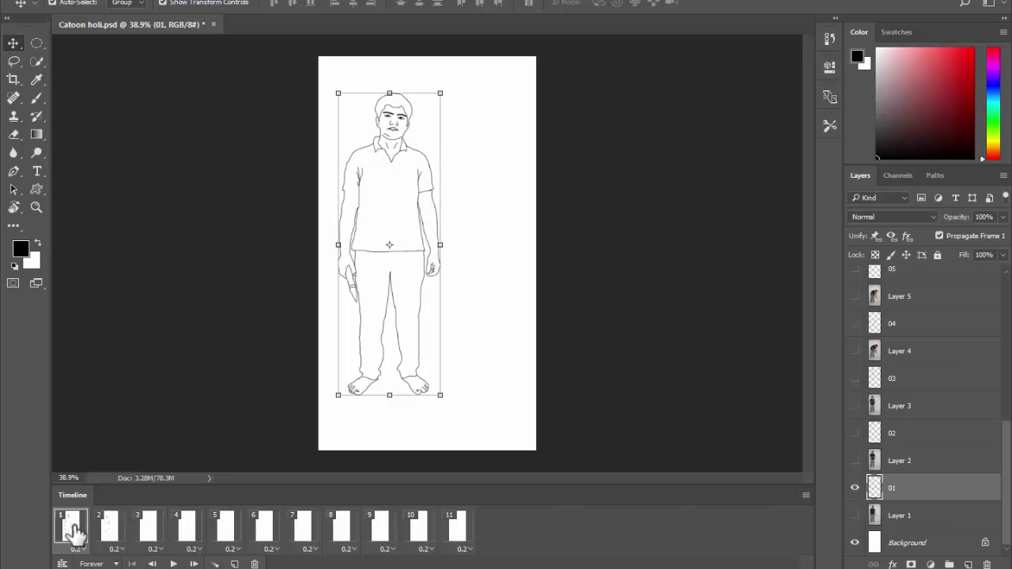
Show tracing layer 03 in frame 3 and tracing layer 04 in frame 4.
left_click(122, 533)
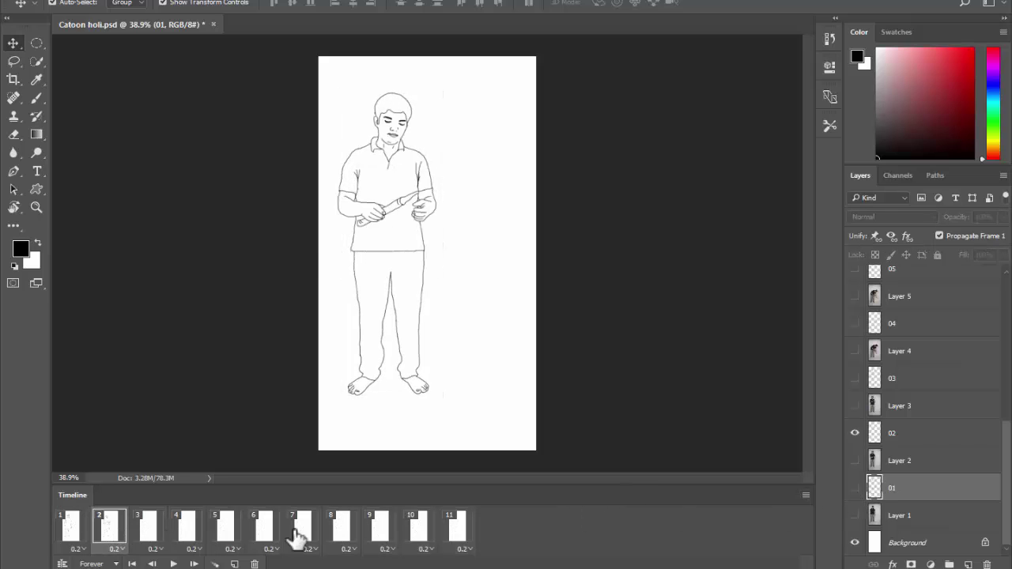
left_click(138, 534)
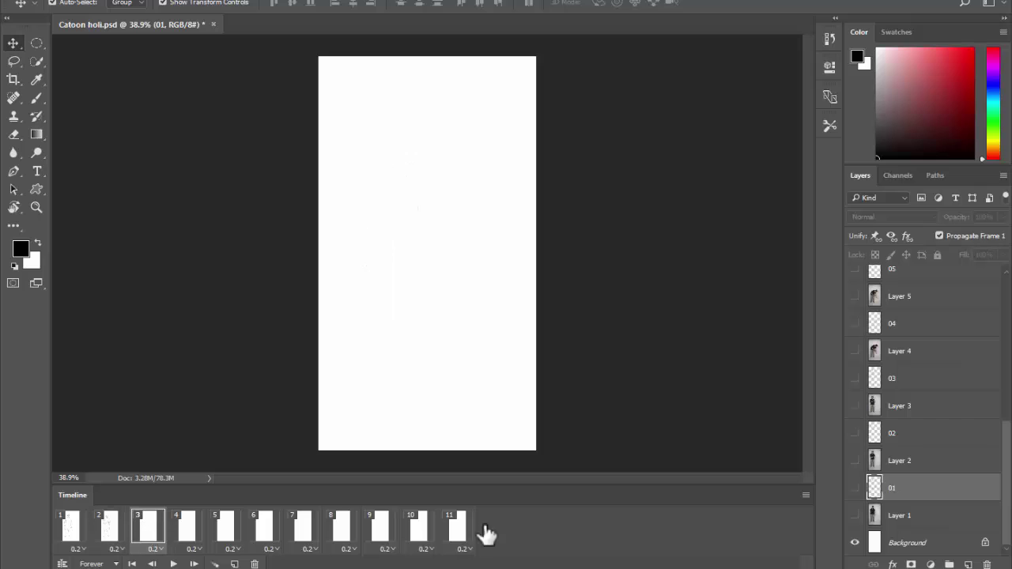
left_click(856, 380)
left_click(188, 528)
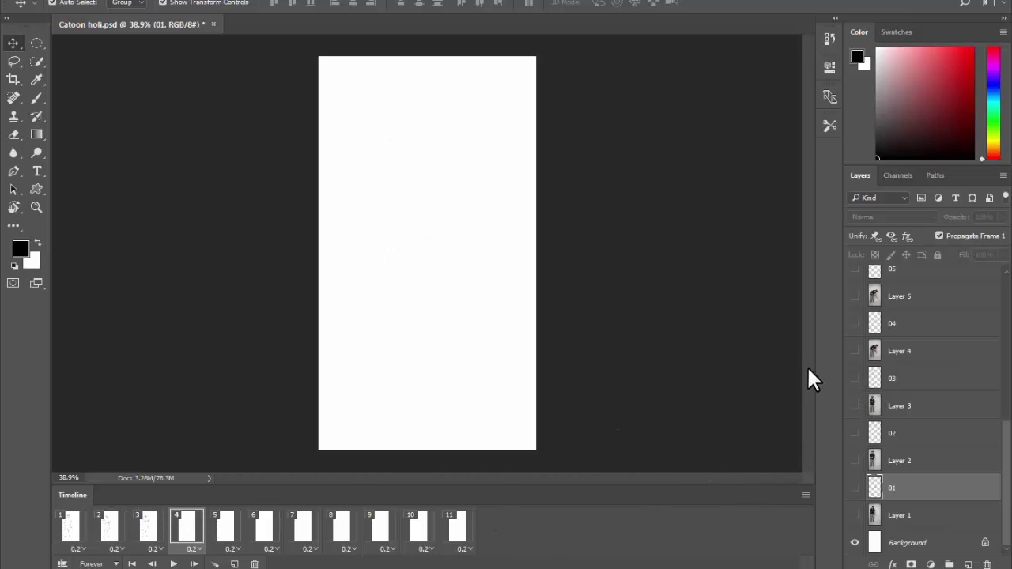
left_click(855, 323)
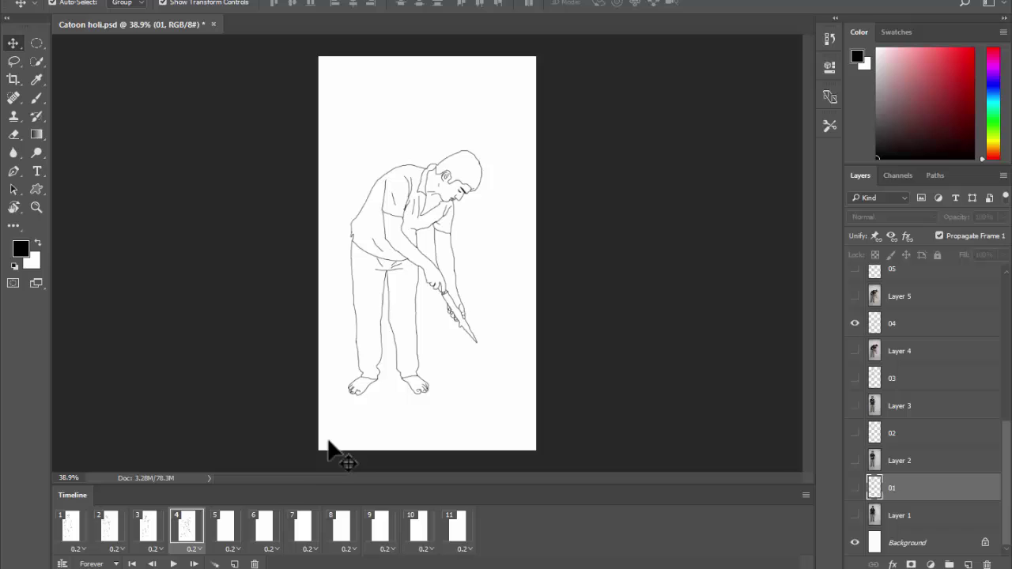
Make tracing layer 05 visible in frame 5 and tracing layer 06 visible in frame 6.
left_click(237, 534)
left_click(855, 270)
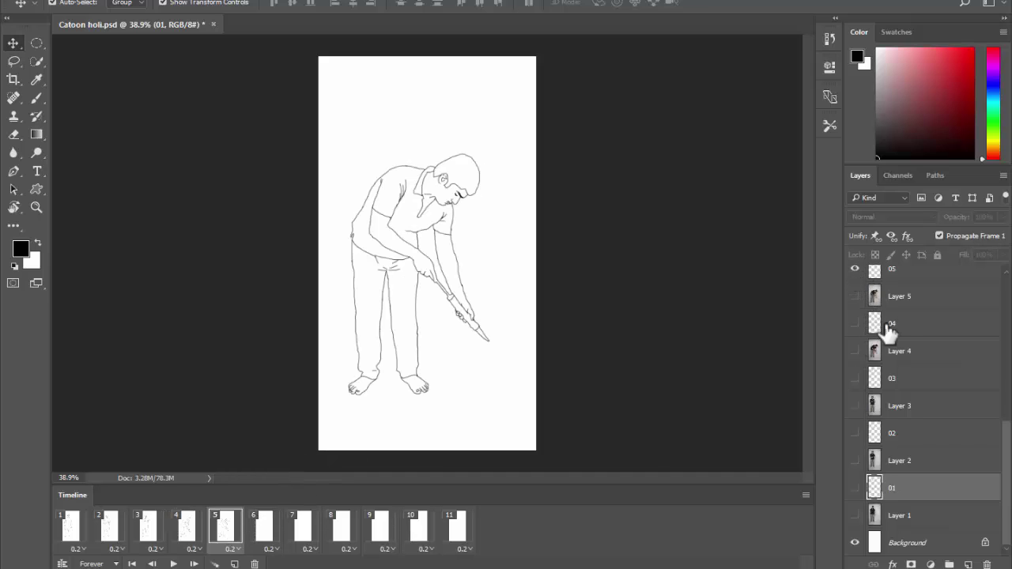
scroll(859, 356, "up", 5)
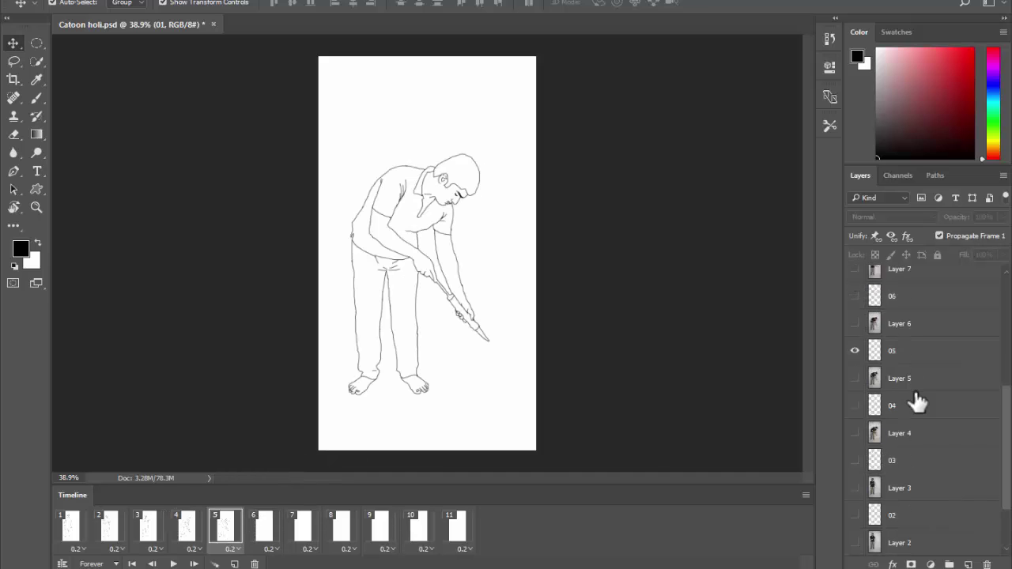
left_click(265, 528)
left_click(855, 352)
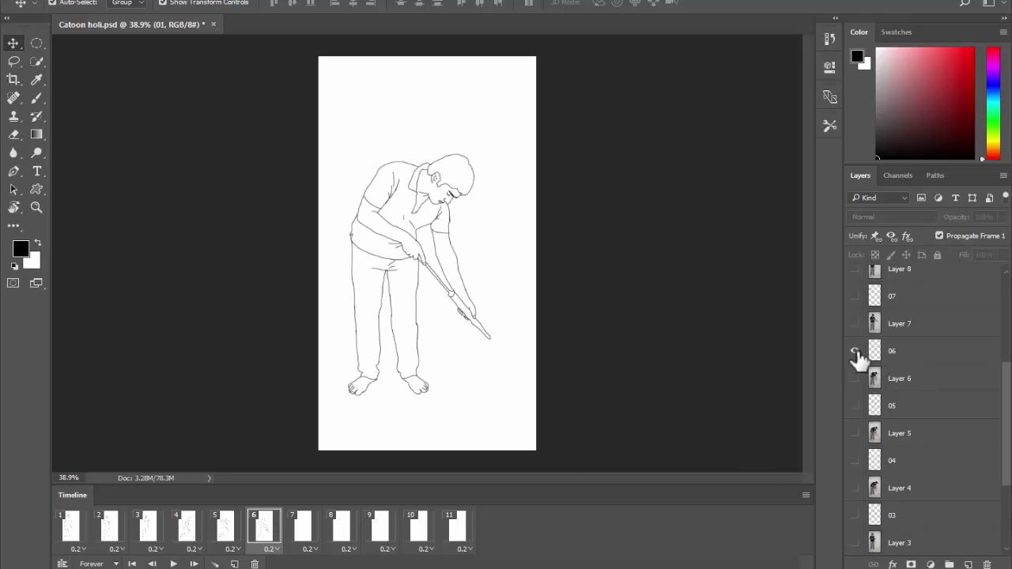
Assign tracing layer 07 to frame 7 and tracing layer 08 to frame 8 by making each visible.
left_click(310, 531)
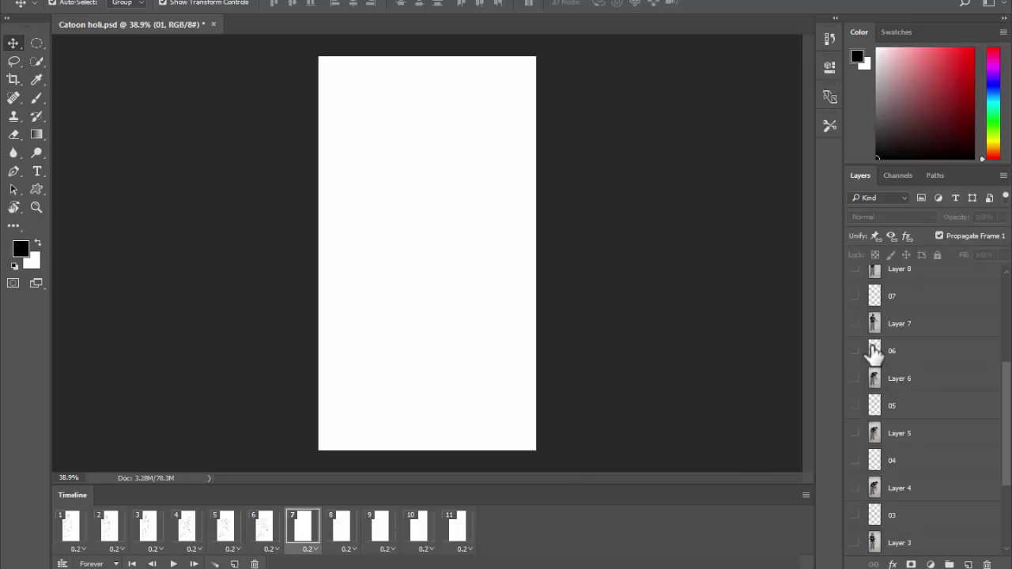
left_click(855, 296)
scroll(944, 355, "down", 1)
left_click(340, 527)
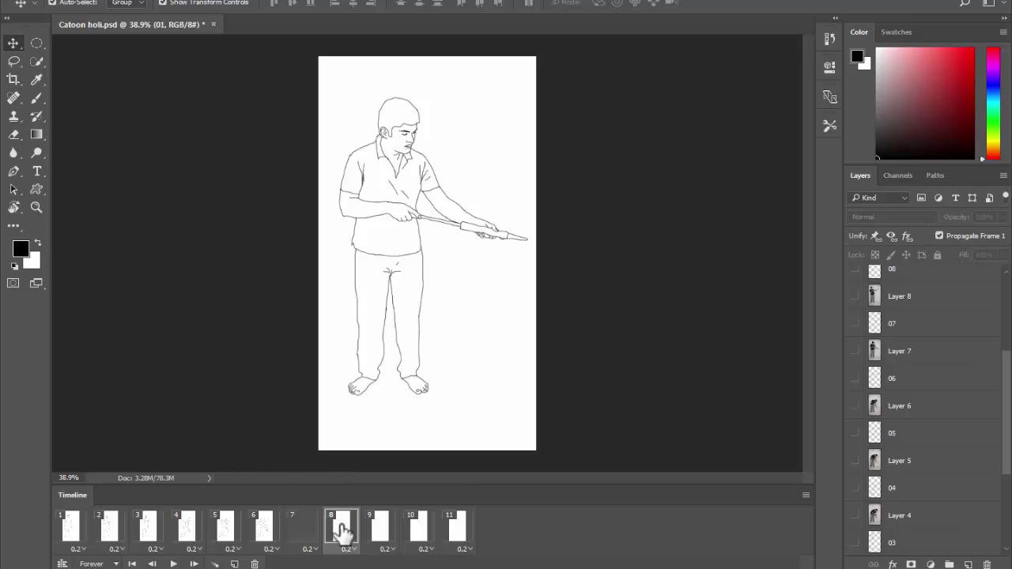
scroll(870, 364, "up", 3)
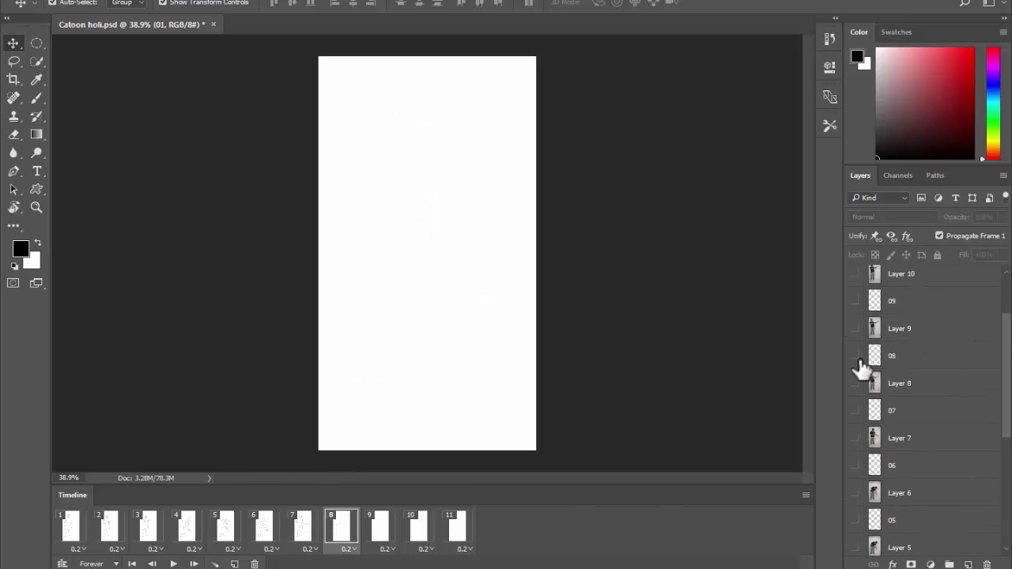
left_click(855, 356)
Show tracing layers 09, 10 and 11 in frames 9, 10 and 11 respectively.
left_click(378, 532)
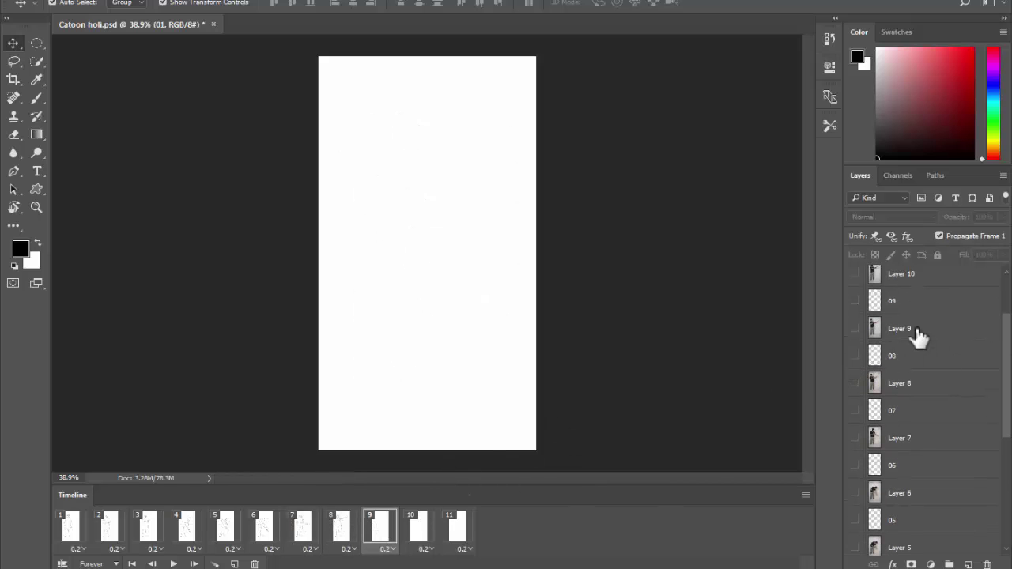
left_click(855, 301)
scroll(1004, 341, "up", 3)
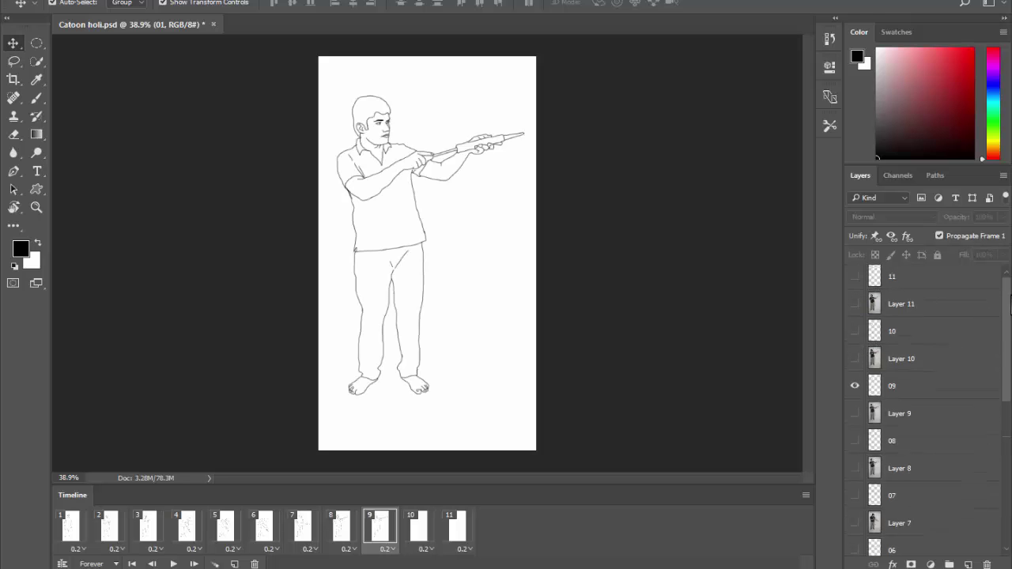
left_click(431, 526)
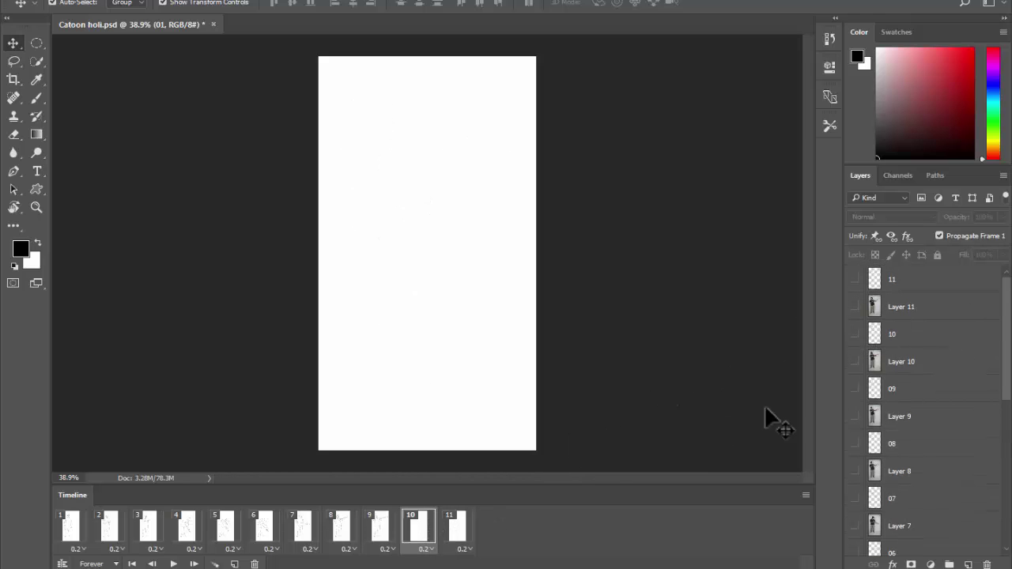
left_click(855, 334)
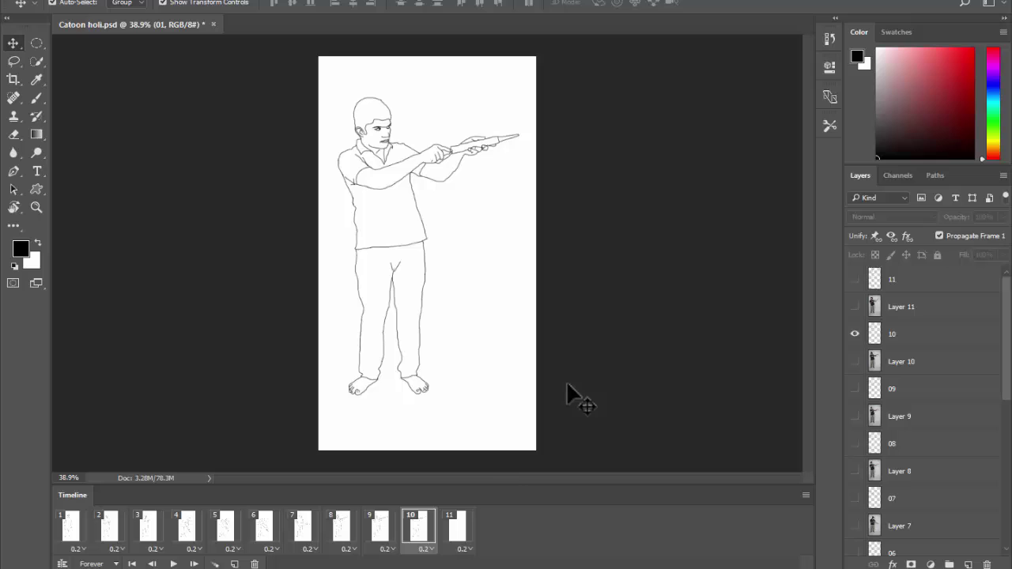
left_click(470, 523)
left_click(855, 279)
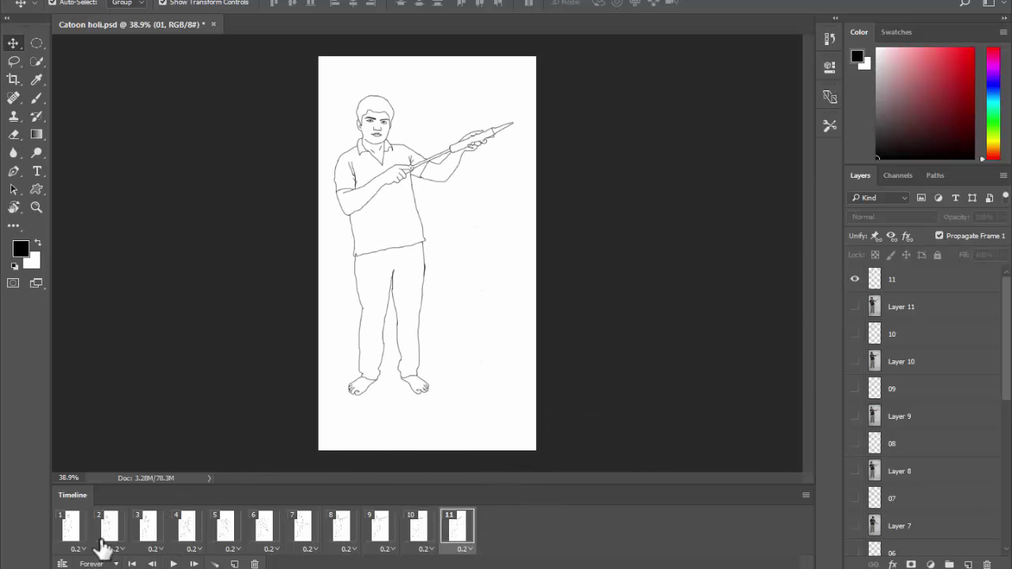
Set the delay of all 11 frames to No delay and preview the animation.
left_click(71, 529)
left_click(458, 528, "shift")
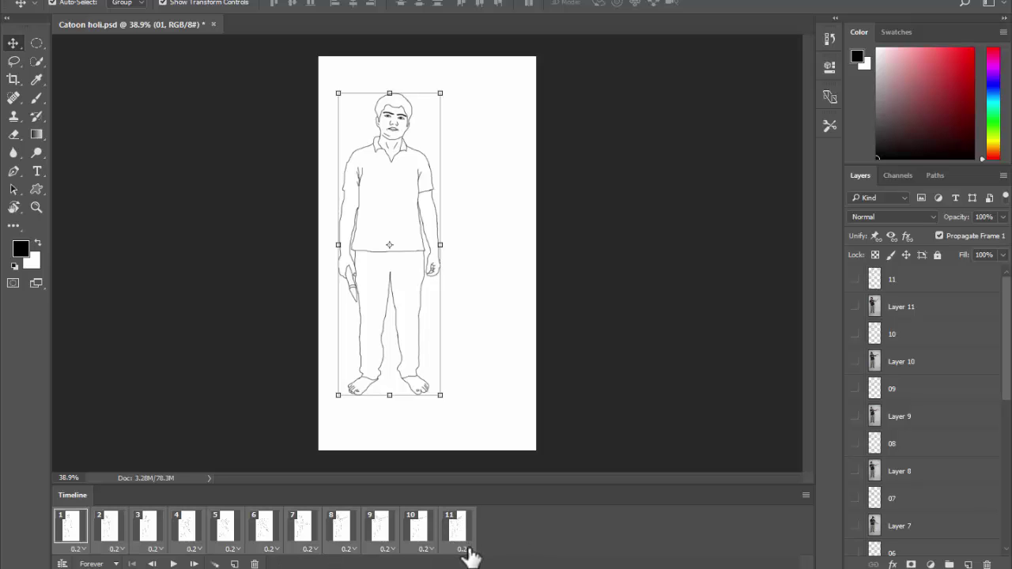
left_click(467, 552)
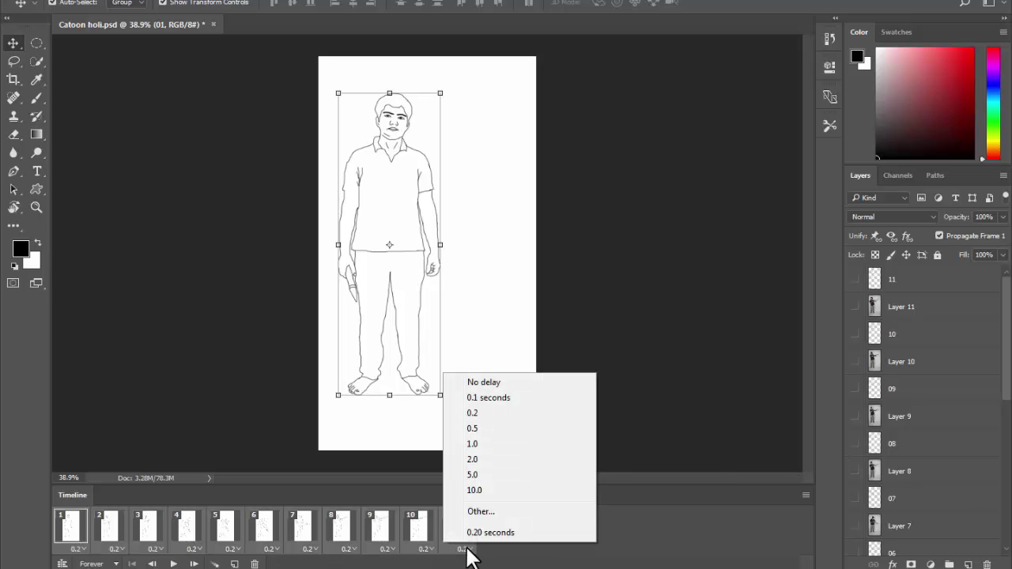
left_click(485, 382)
left_click(172, 564)
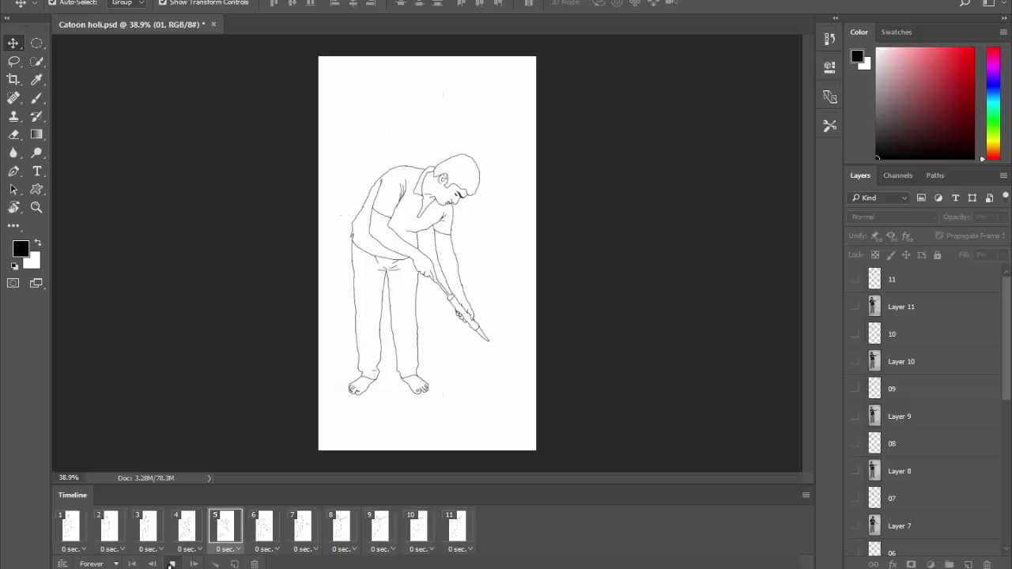
left_click(170, 564)
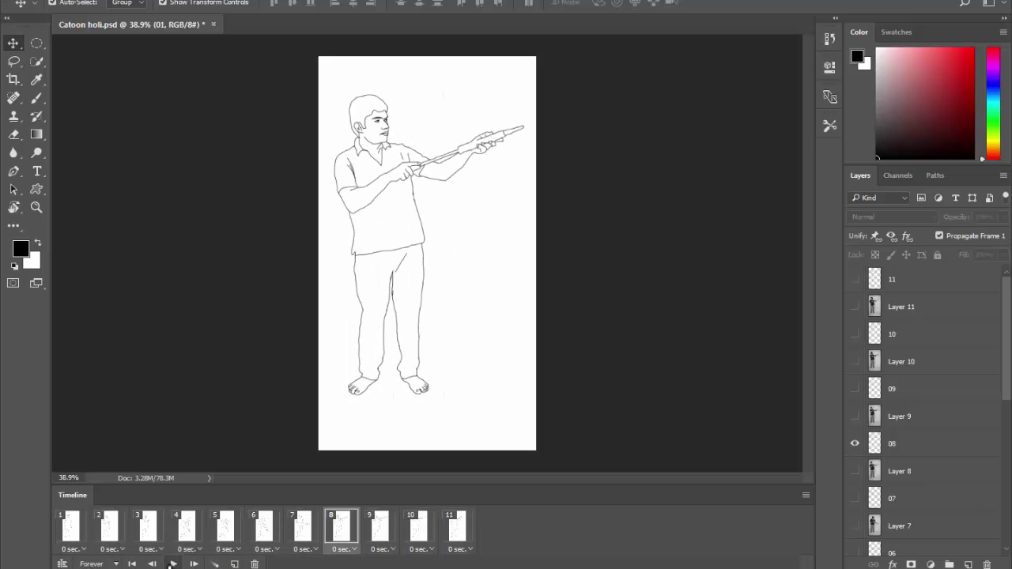
Change the delay of all 11 frames to 0.1 seconds and play the animation.
left_click(88, 536)
left_click(455, 528, "shift")
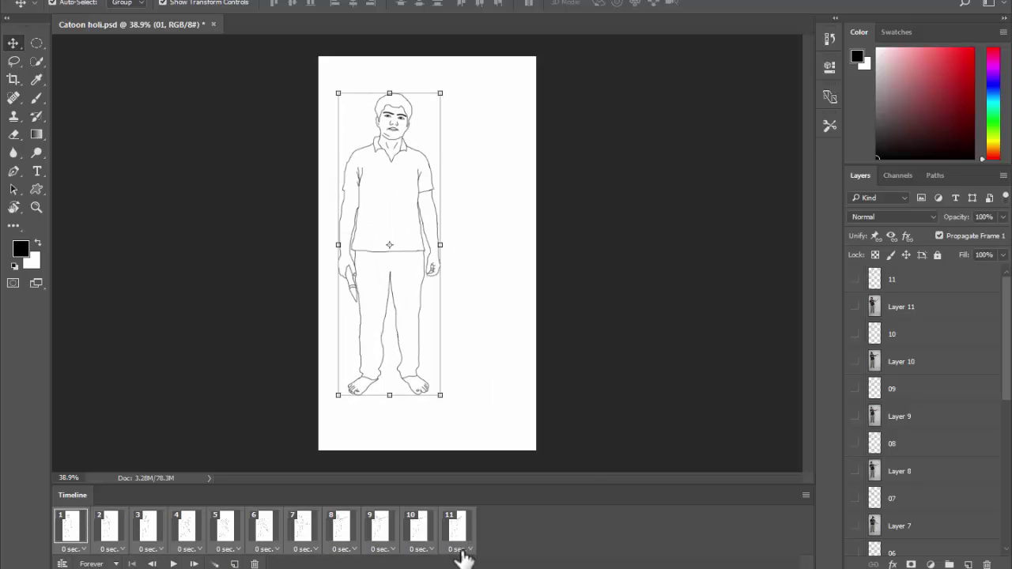
left_click(467, 550)
left_click(498, 398)
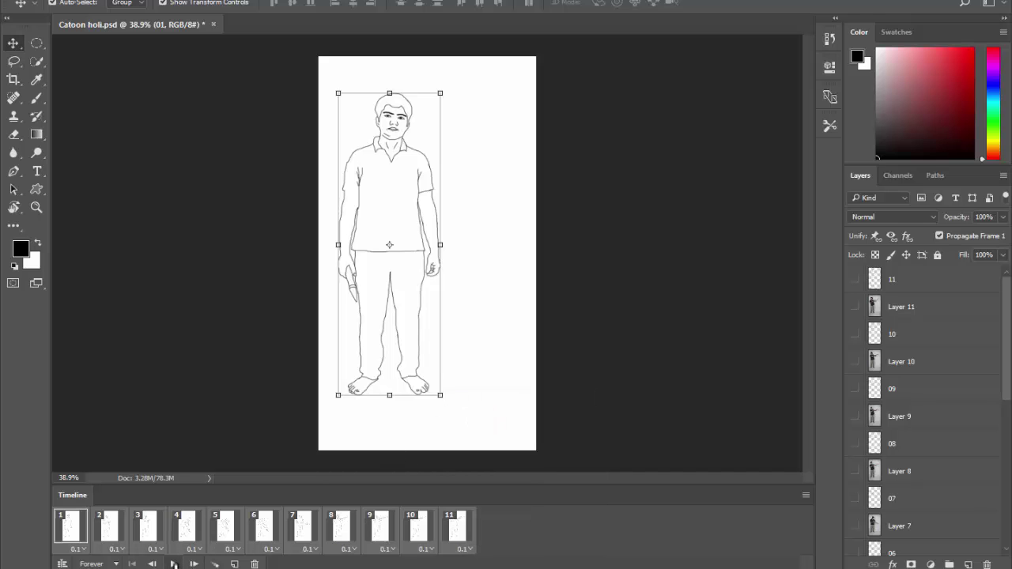
left_click(173, 564)
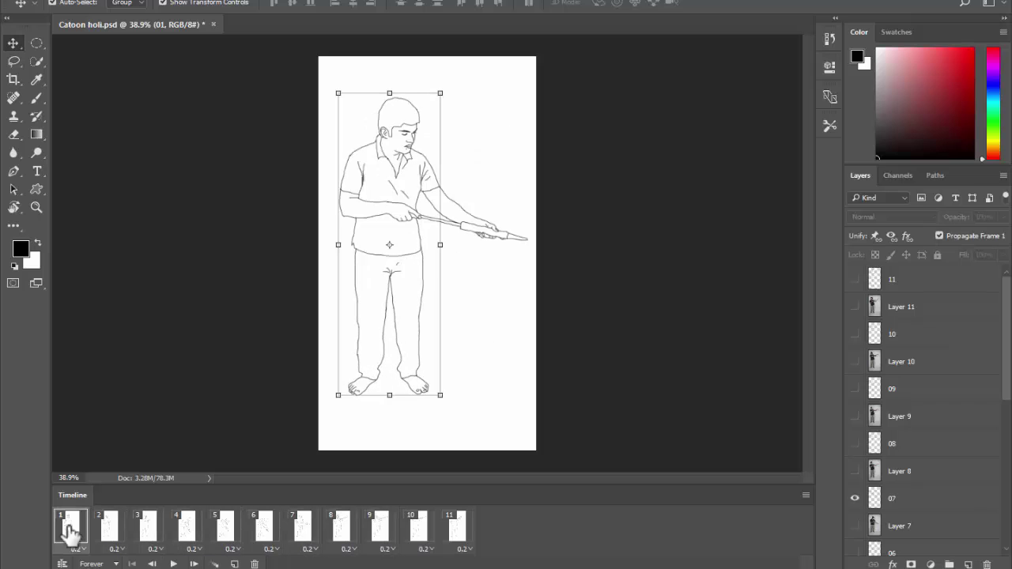
Set the delay of frame 1 to 0.5 seconds.
left_click(69, 534)
left_click(77, 549)
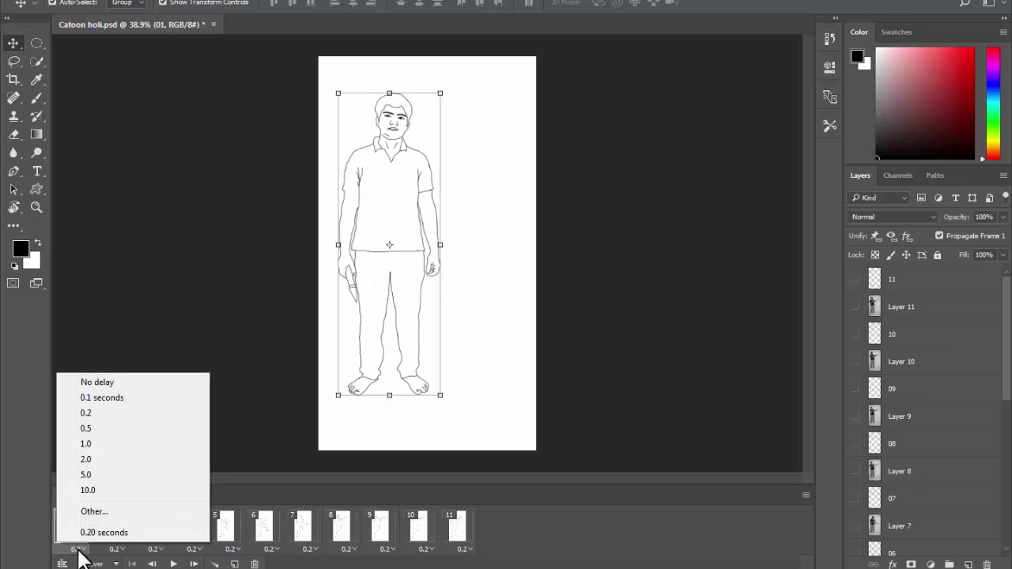
left_click(101, 430)
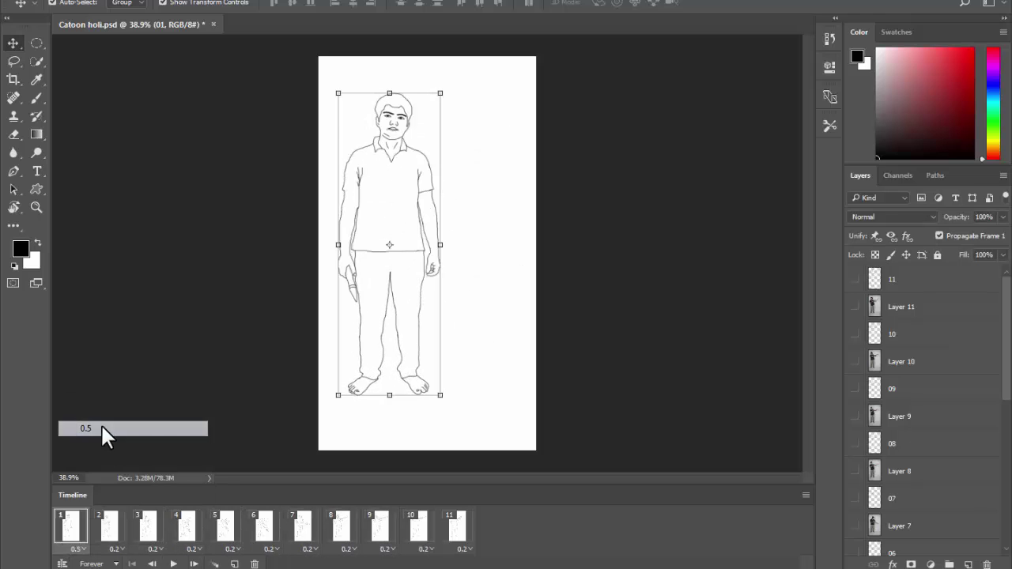
Review the poses in frames 6 through 11 to examine the pichkari pumping movement.
left_click(459, 532)
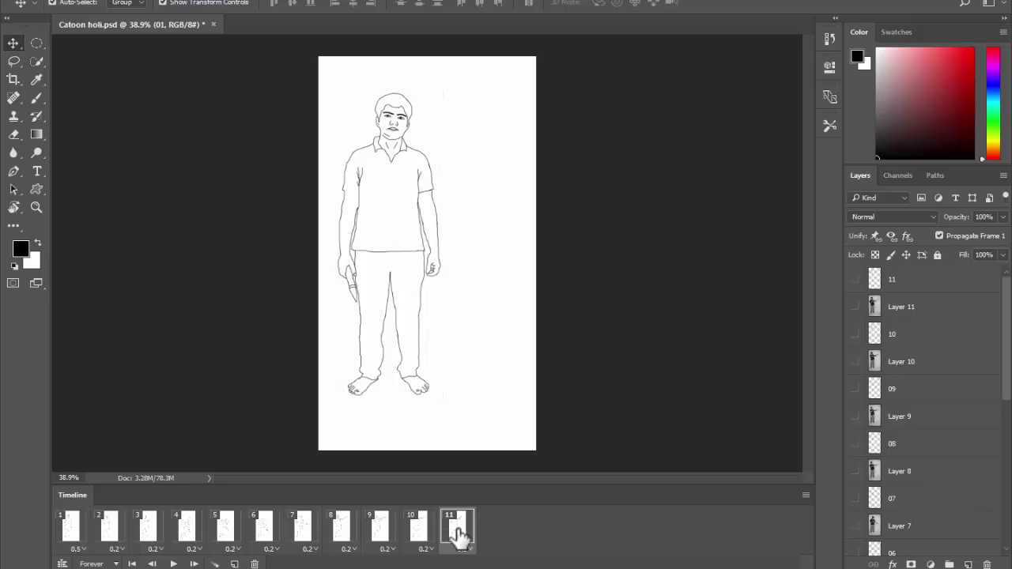
left_click(415, 534)
left_click(299, 532)
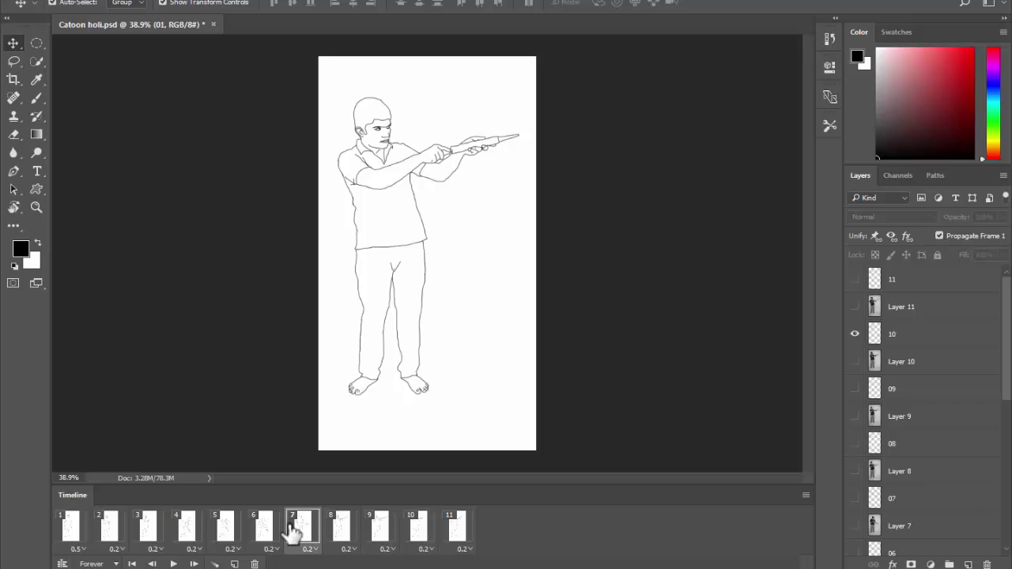
left_click(269, 532)
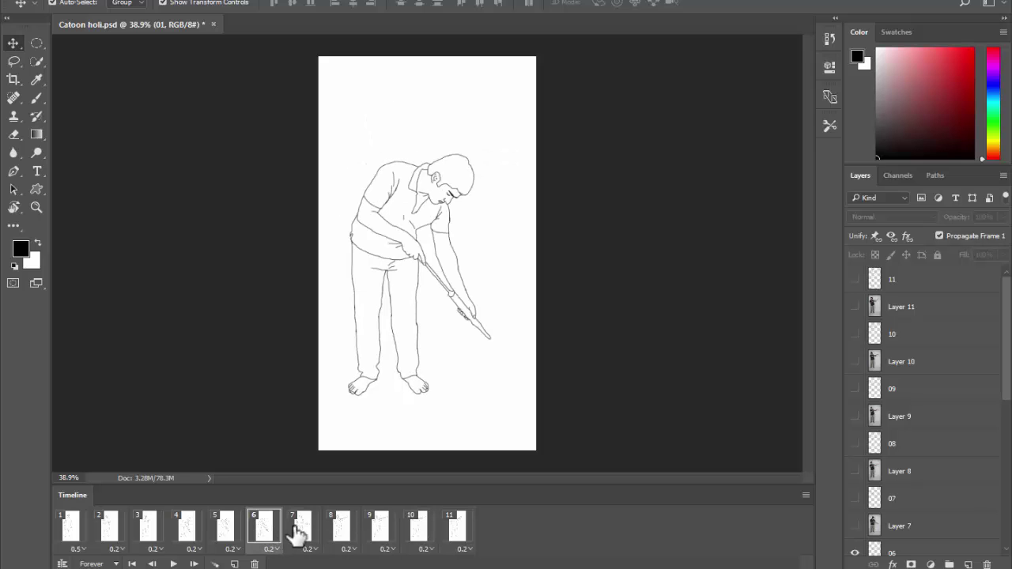
left_click(299, 532)
left_click(343, 533)
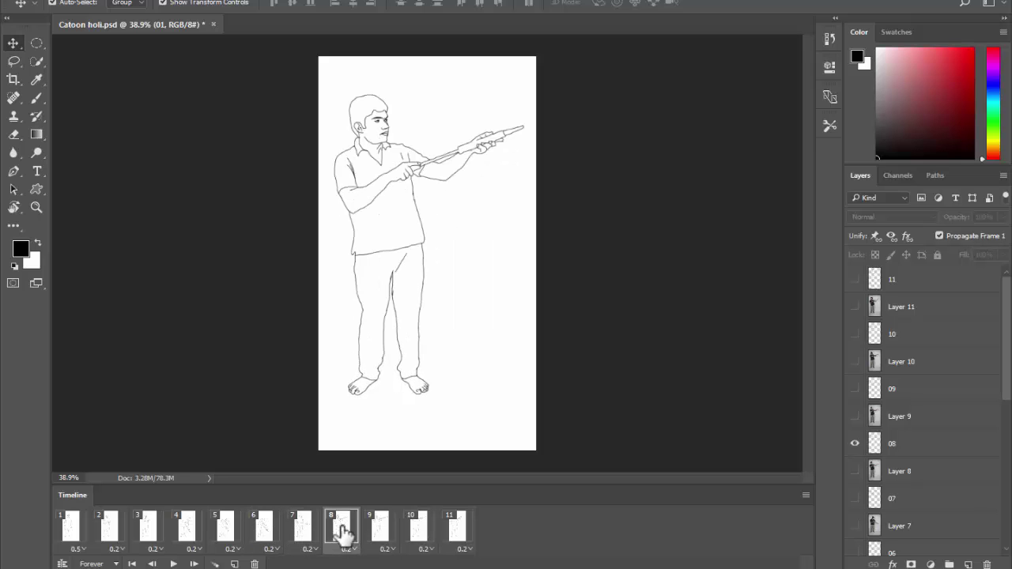
left_click(378, 531)
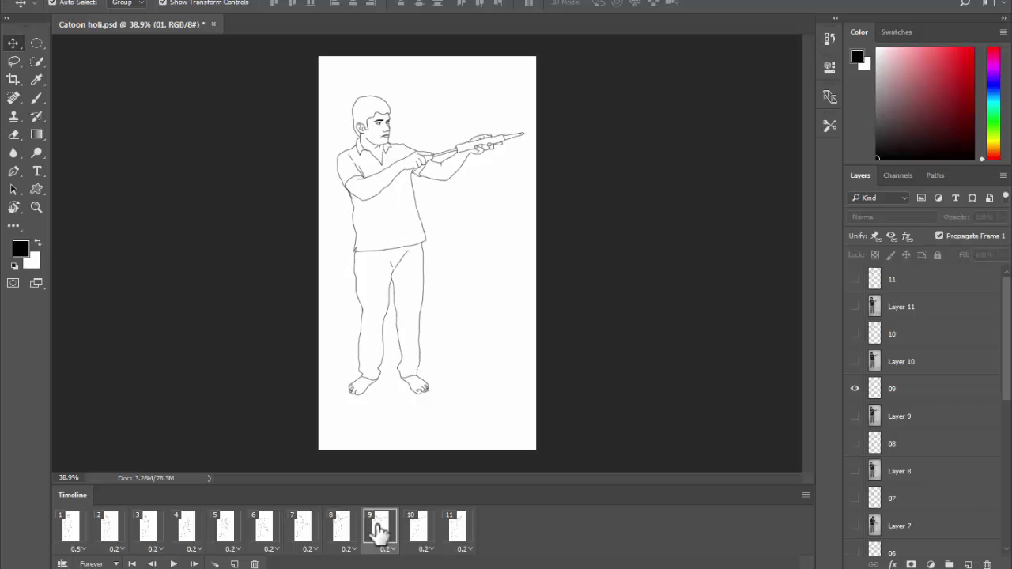
left_click(425, 538)
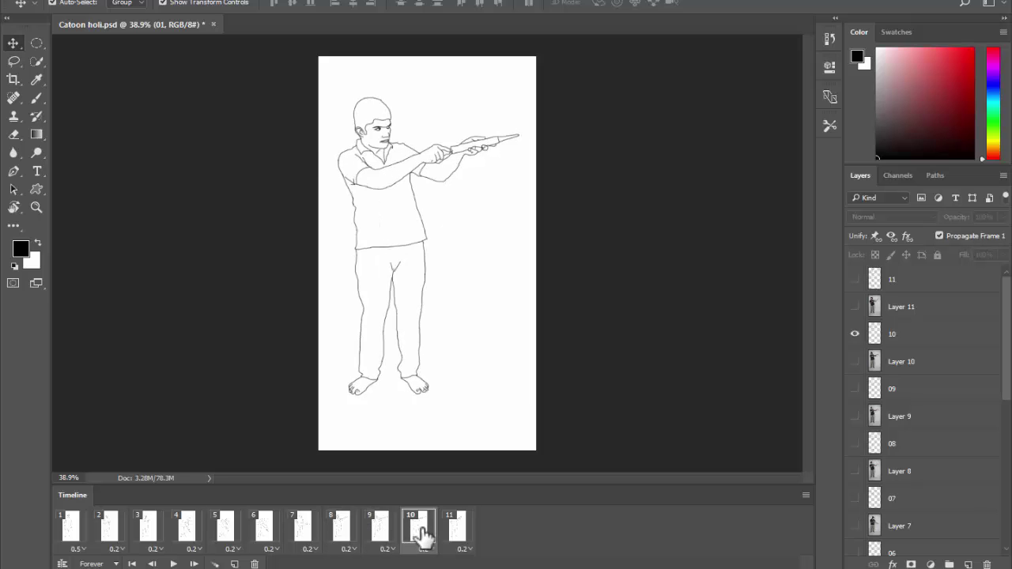
Duplicate frames 8 to 10 together so the copies follow frame 10 as frames 11 to 13.
left_click(339, 530)
left_click(417, 531)
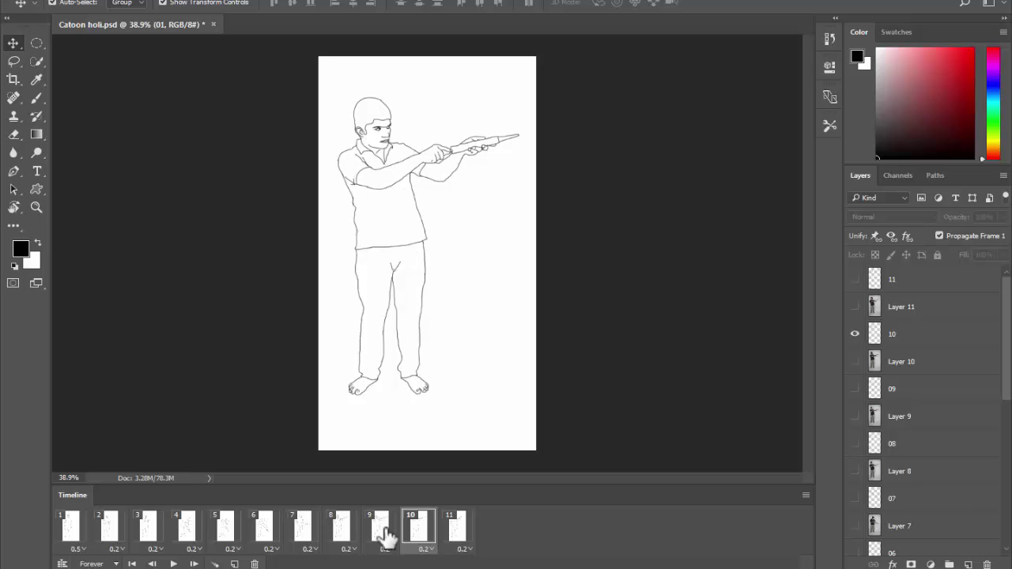
left_click(340, 534)
left_click(411, 530, "shift")
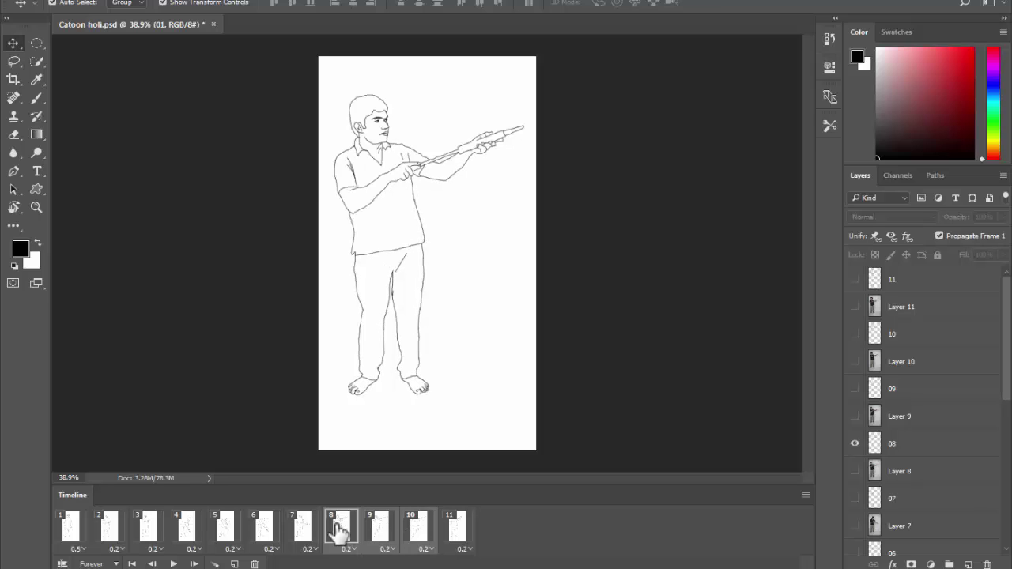
left_click(234, 564)
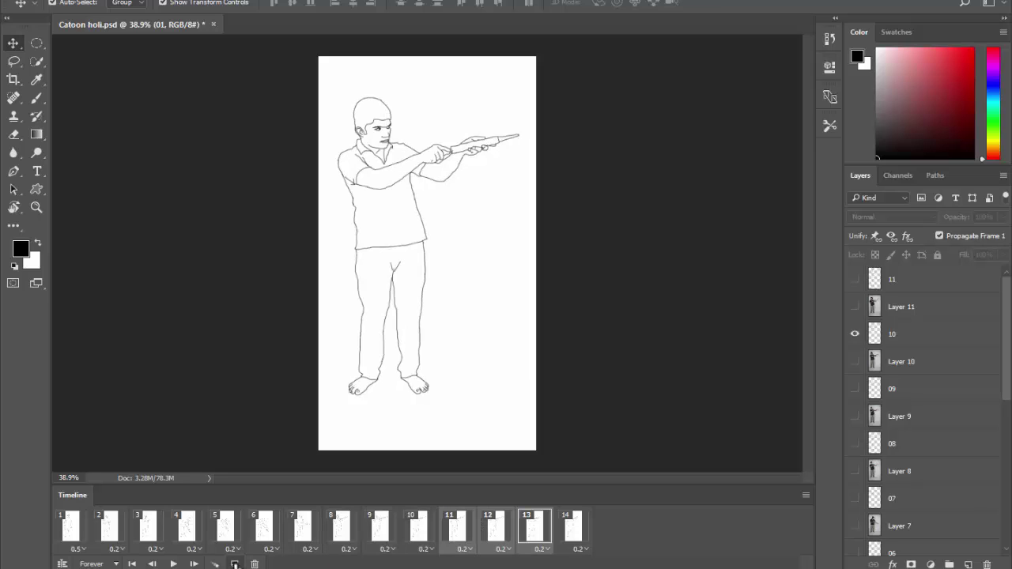
Set the delay of the last frame, 14, to 0.5 seconds and play the animation.
left_click(580, 550)
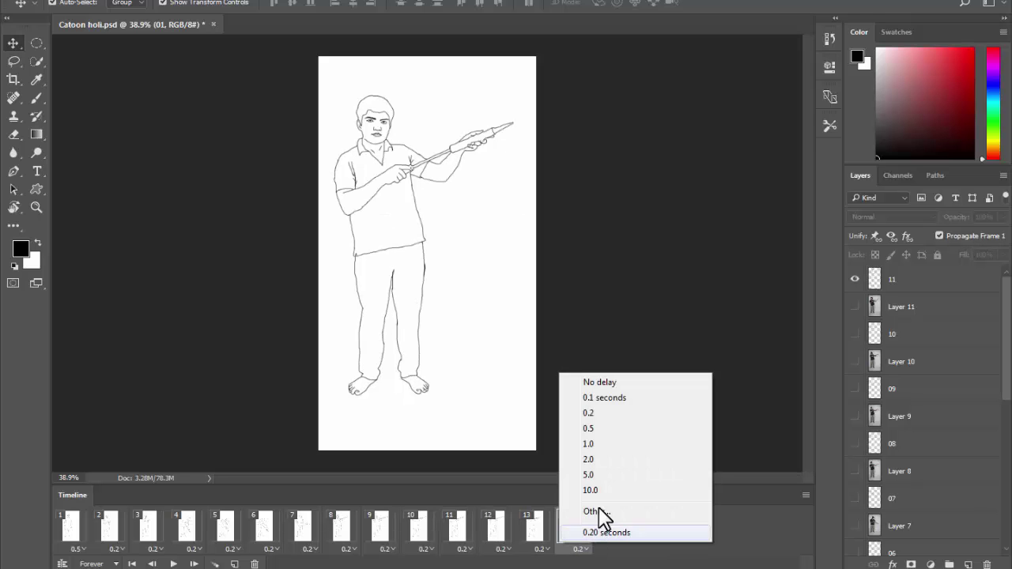
left_click(597, 430)
left_click(174, 564)
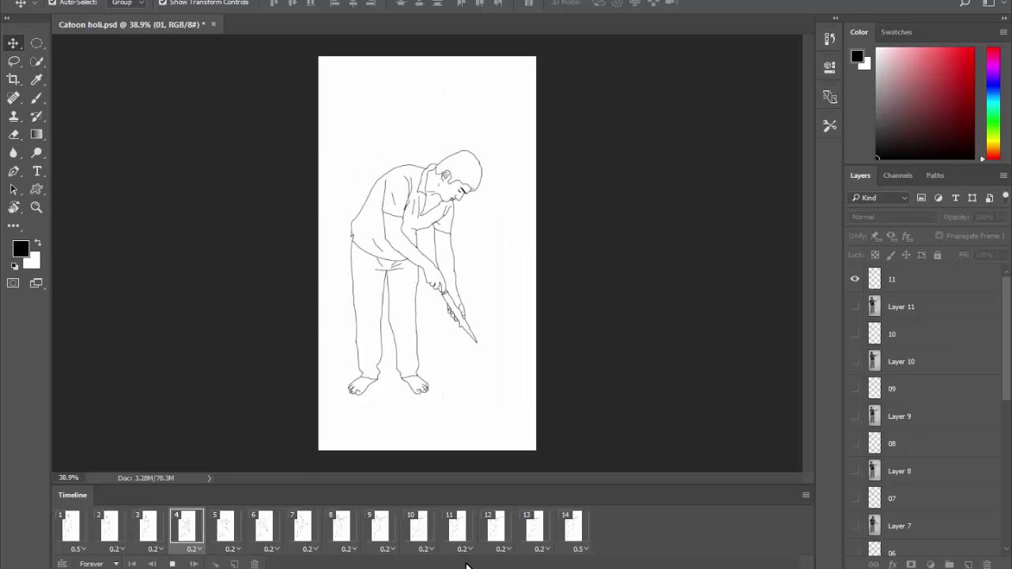
Duplicate frames 8 to 10 once more so another set of copies directly follows frame 10.
left_click(528, 526)
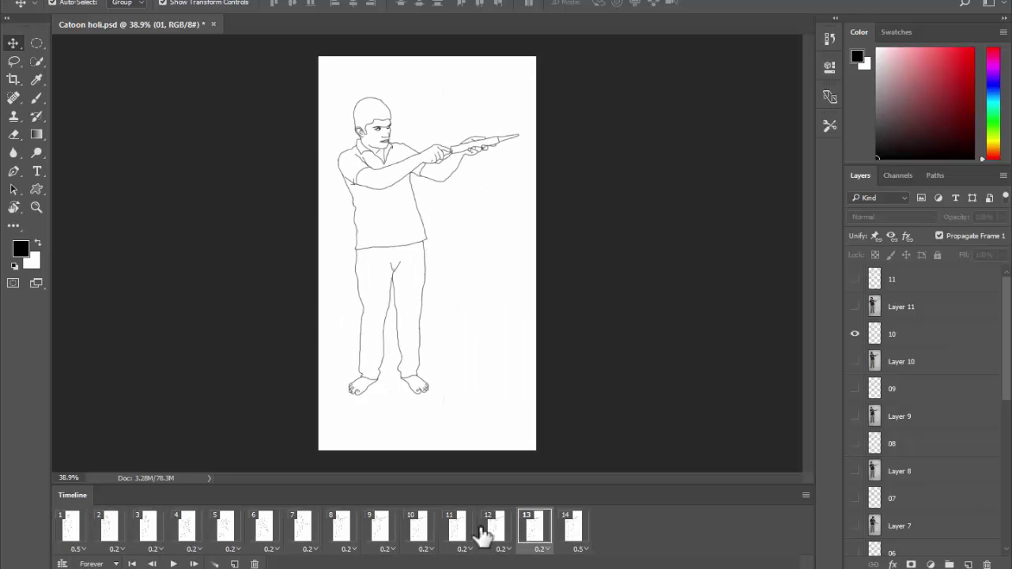
left_click(348, 528)
left_click(380, 529, "shift")
left_click(418, 528, "shift")
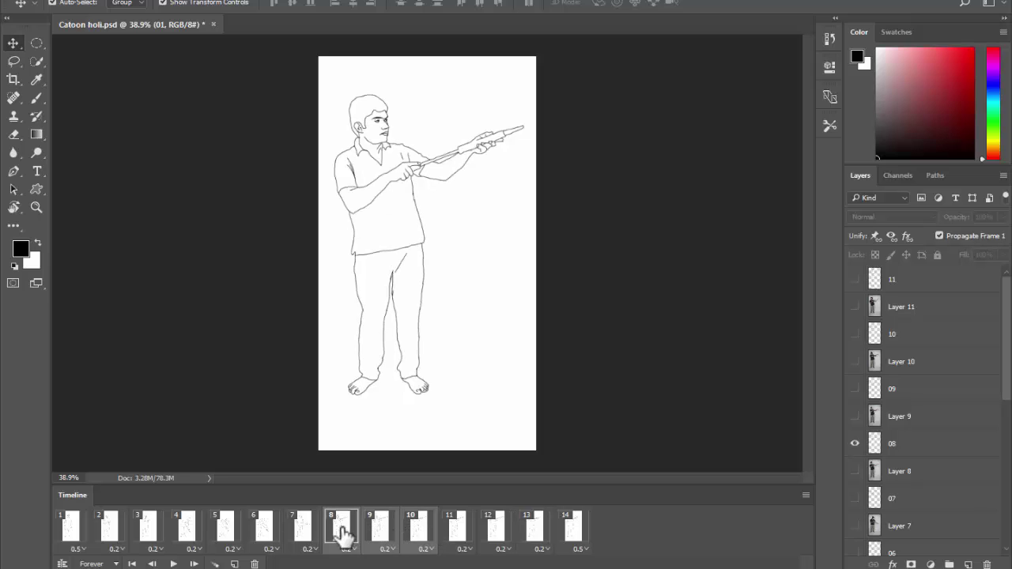
left_click(380, 530)
left_click(417, 529)
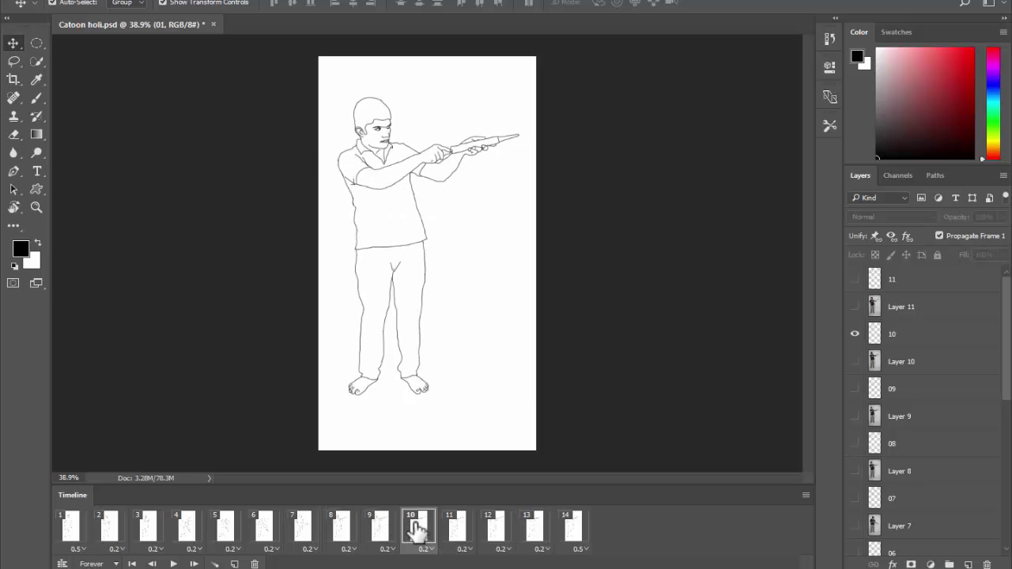
left_click(343, 529)
left_click(379, 530, "shift")
left_click(417, 530, "shift")
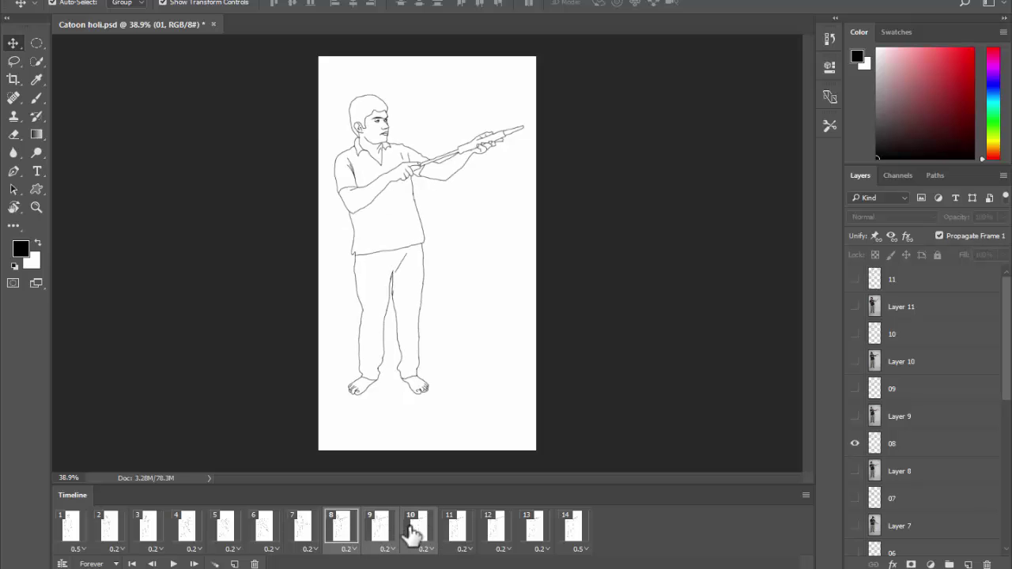
left_click(234, 564)
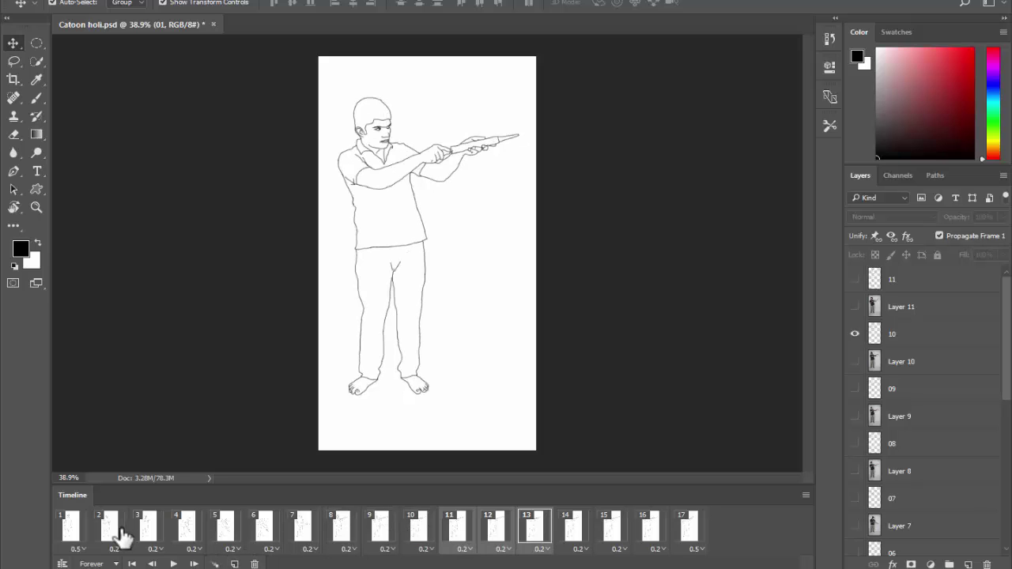
Play the extended animation from frame 1, stop it and return to the first frame.
left_click(76, 527)
left_click(173, 564)
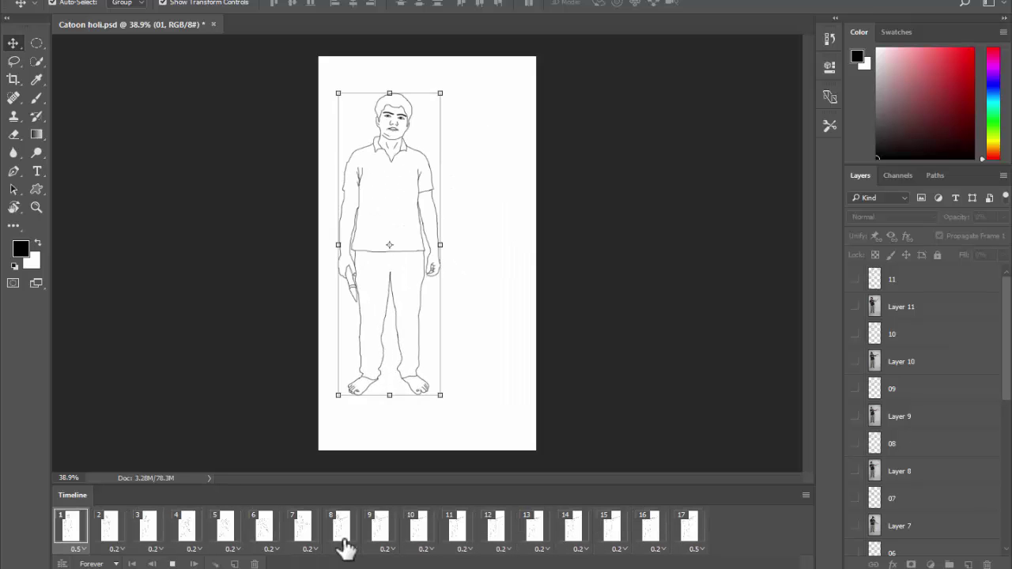
key("space")
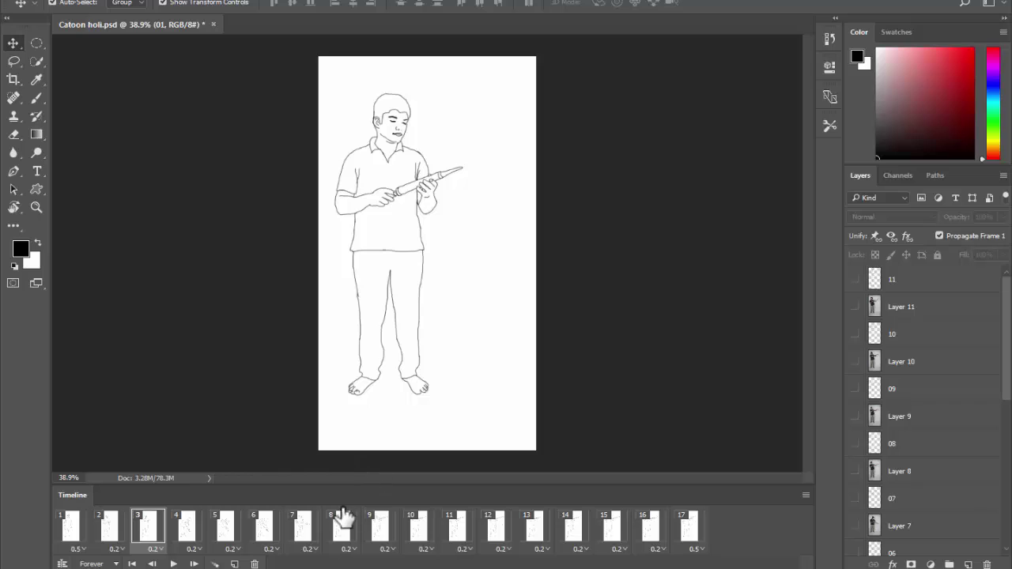
left_click(70, 526)
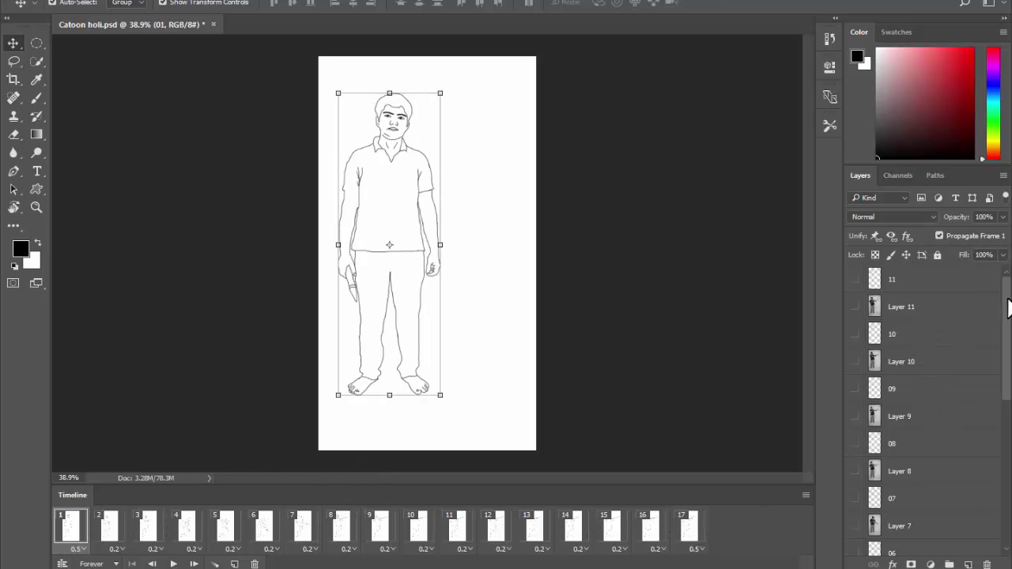
Group the eleven line-drawing layers, 11 down to 01, leaving the photo layers out.
left_click(906, 284)
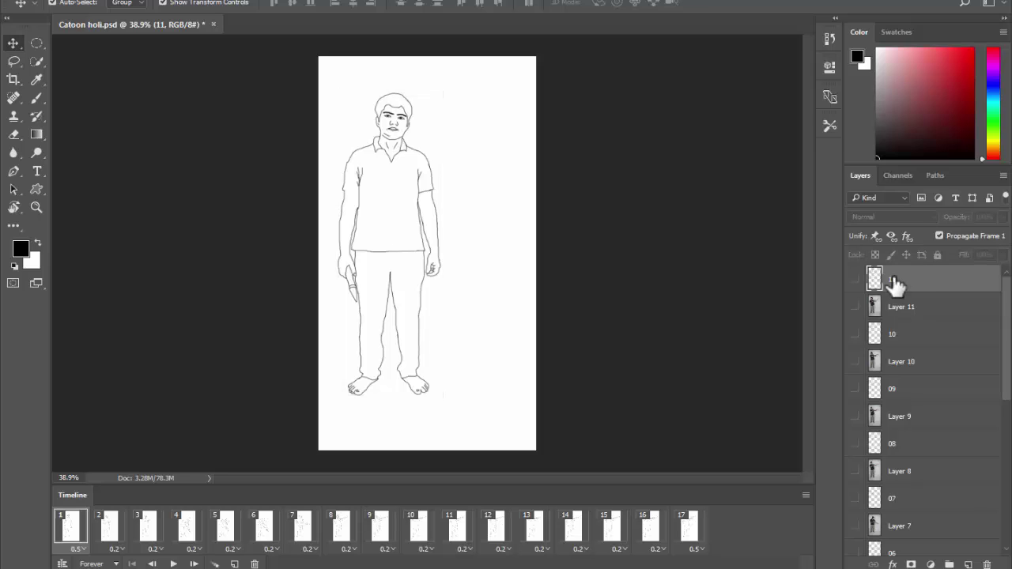
scroll(949, 344, "down", 1)
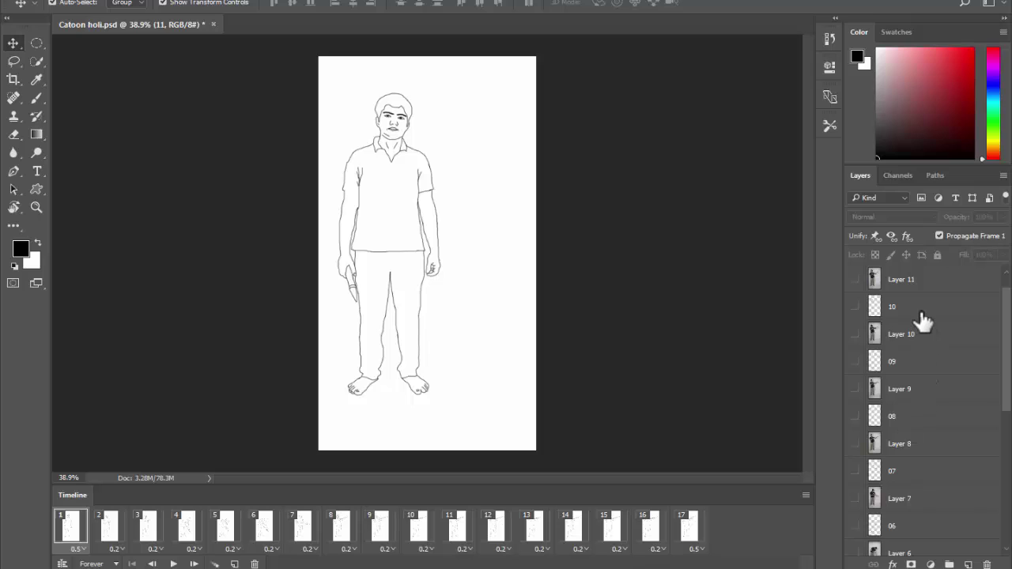
scroll(923, 319, "up", 1)
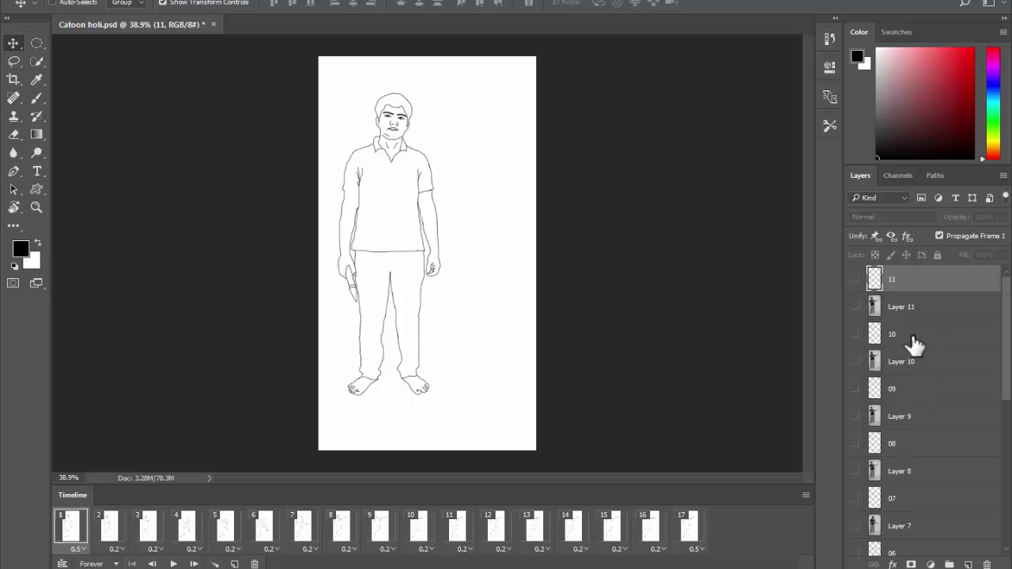
left_click(914, 345, "ctrl")
left_click(916, 396, "ctrl")
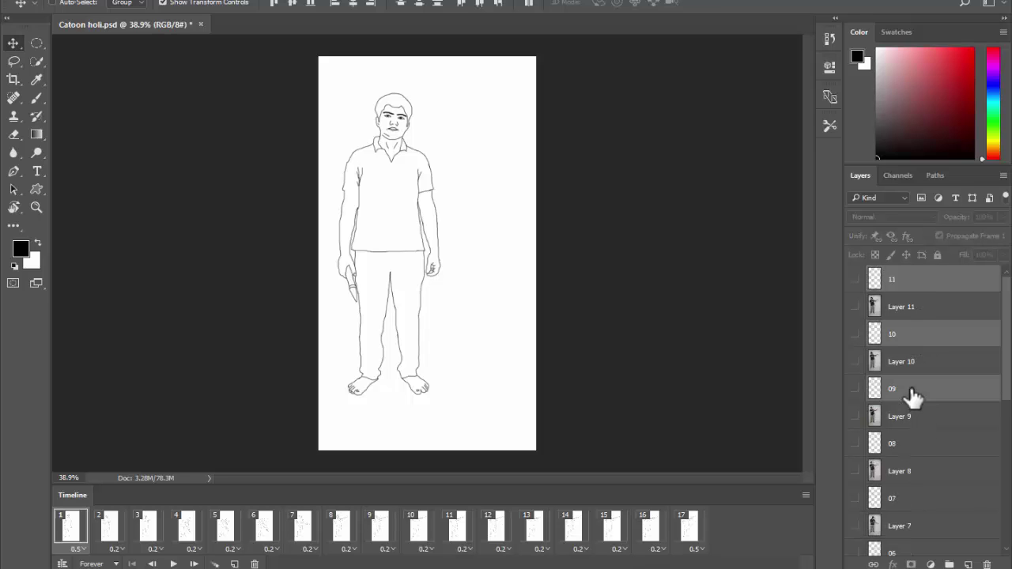
left_click(918, 445, "ctrl")
scroll(1008, 378, "down", 5)
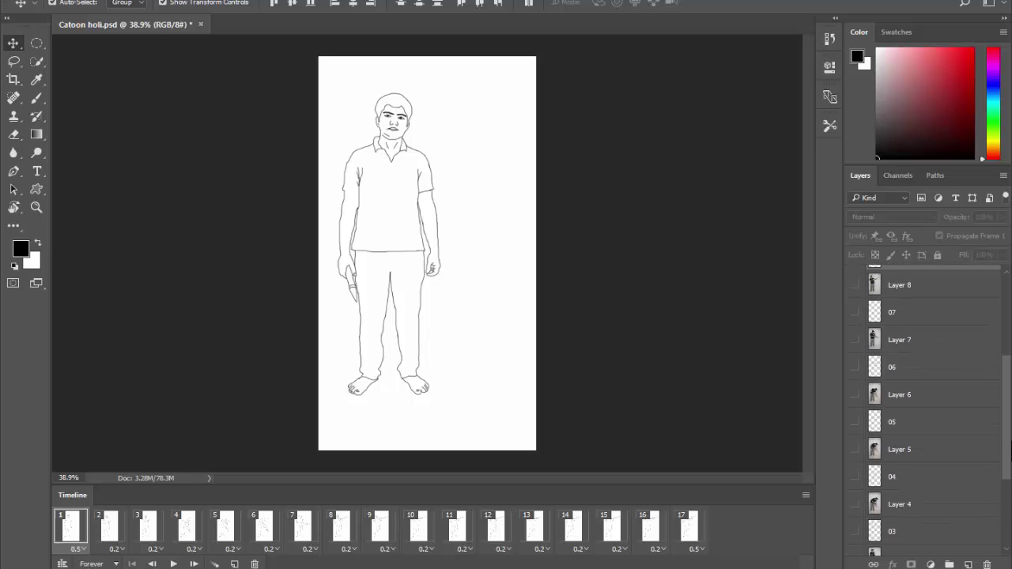
left_click(908, 343, "ctrl")
left_click(918, 396, "ctrl")
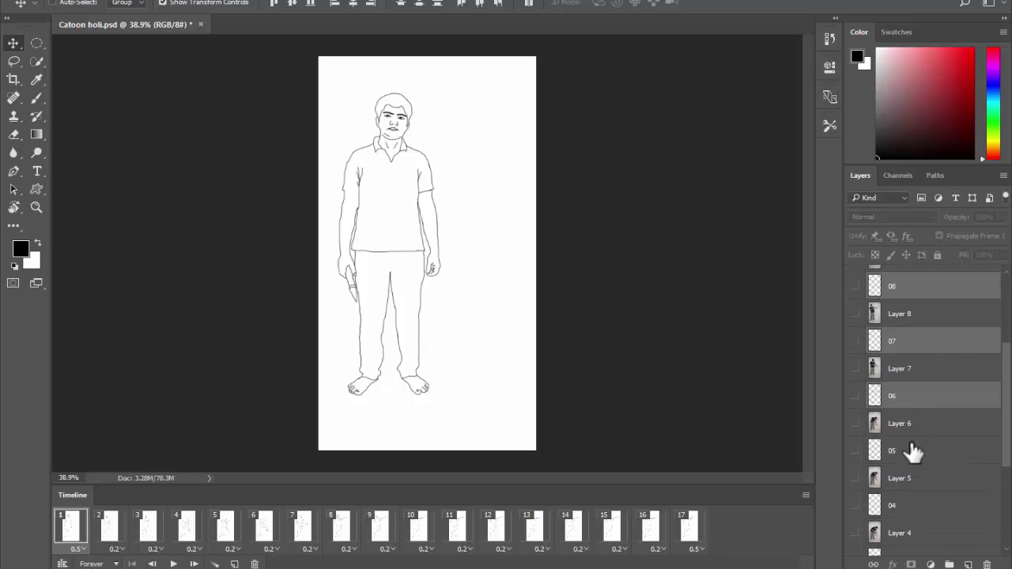
left_click(915, 449, "ctrl")
left_click(913, 506, "ctrl")
scroll(1001, 427, "down", 4)
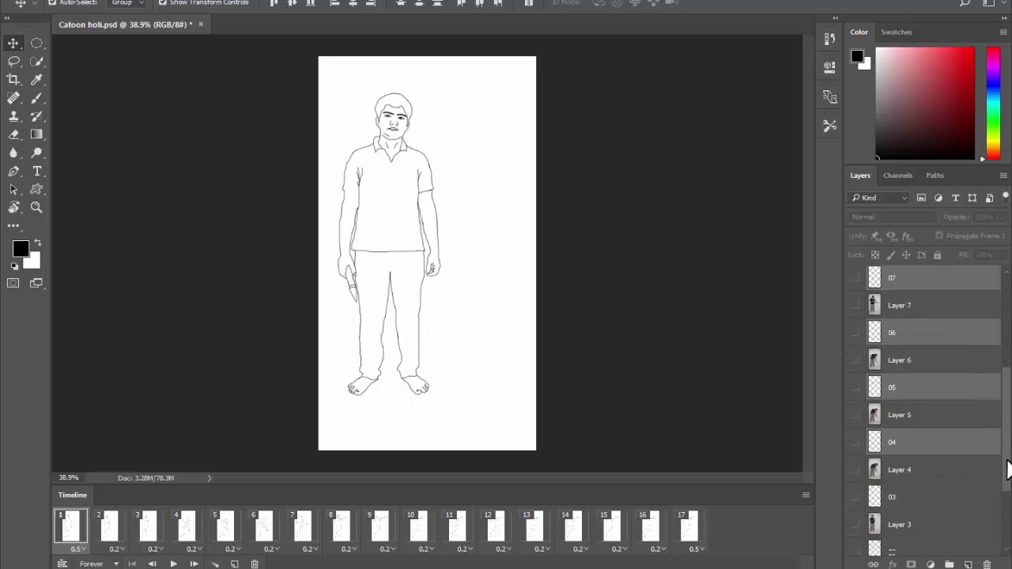
left_click(913, 433, "ctrl")
left_click(906, 492, "ctrl")
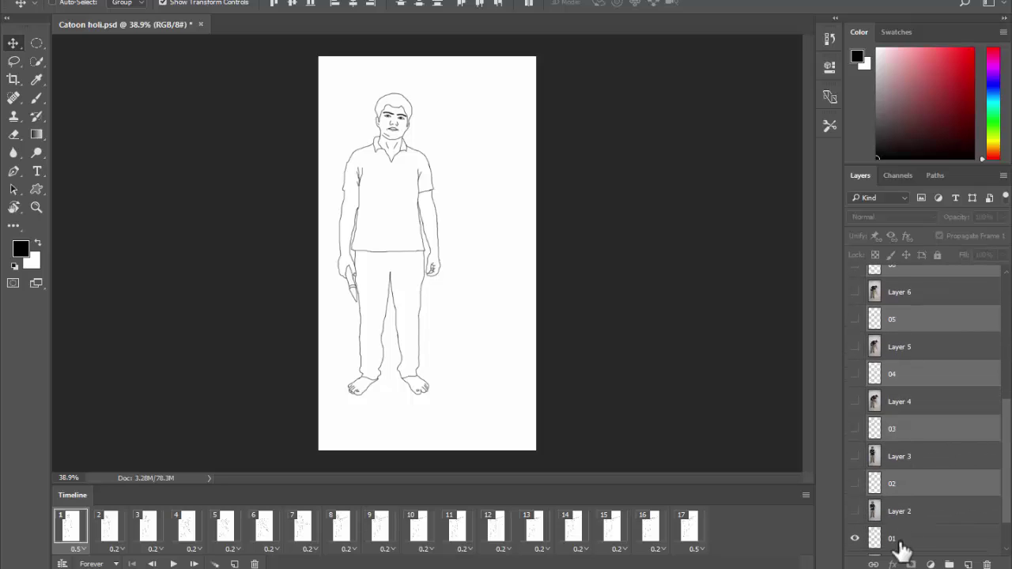
left_click(904, 540, "ctrl")
key("ctrl+g")
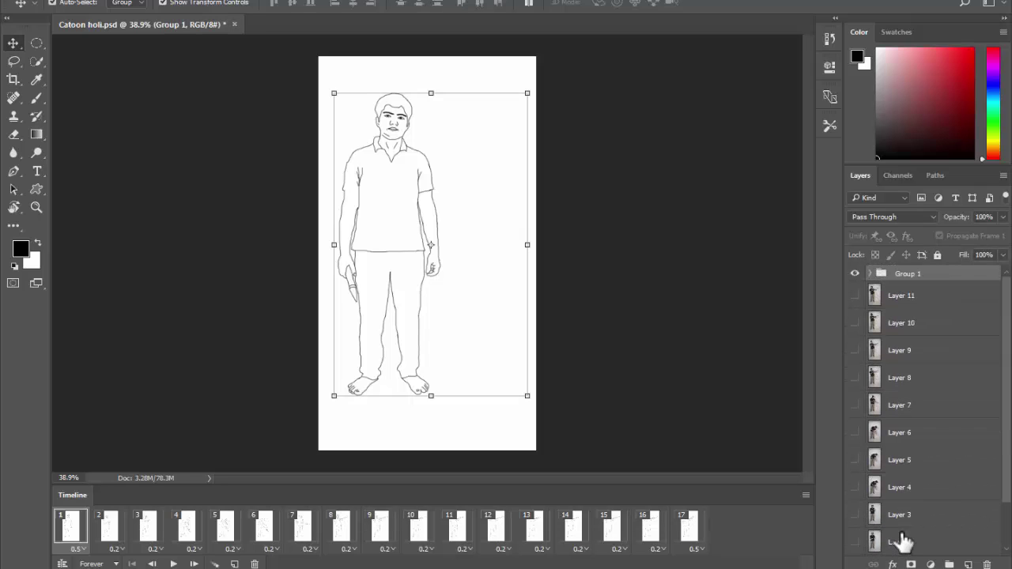
Group all the photo reference layers, from Layer 11 down to the one just above the Background.
left_click(922, 301)
scroll(949, 442, "down", 2)
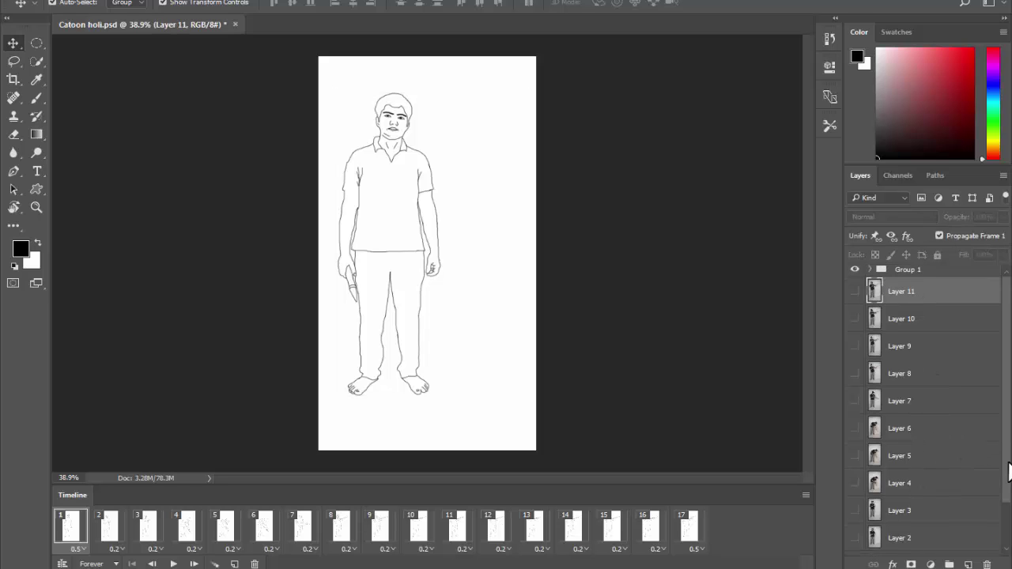
left_click(924, 518, "shift")
key("ctrl+g")
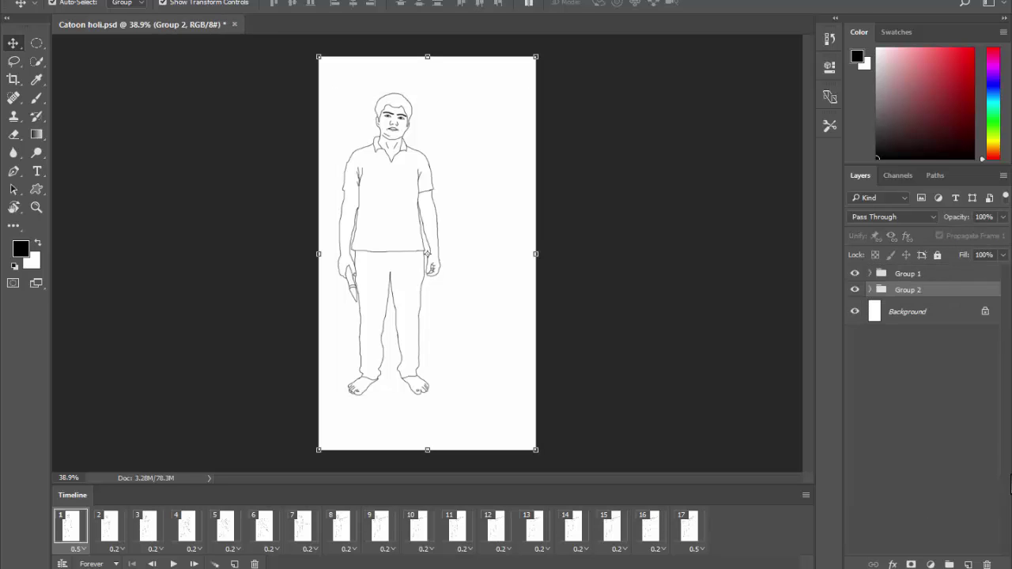
Hide Group 2, which holds the reference photos.
left_click(908, 276)
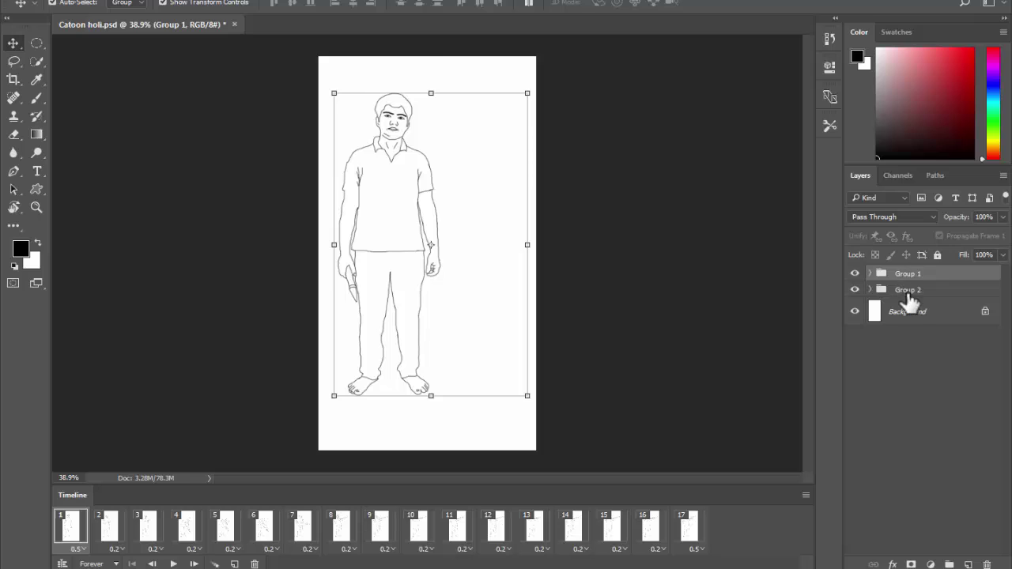
left_click(908, 291)
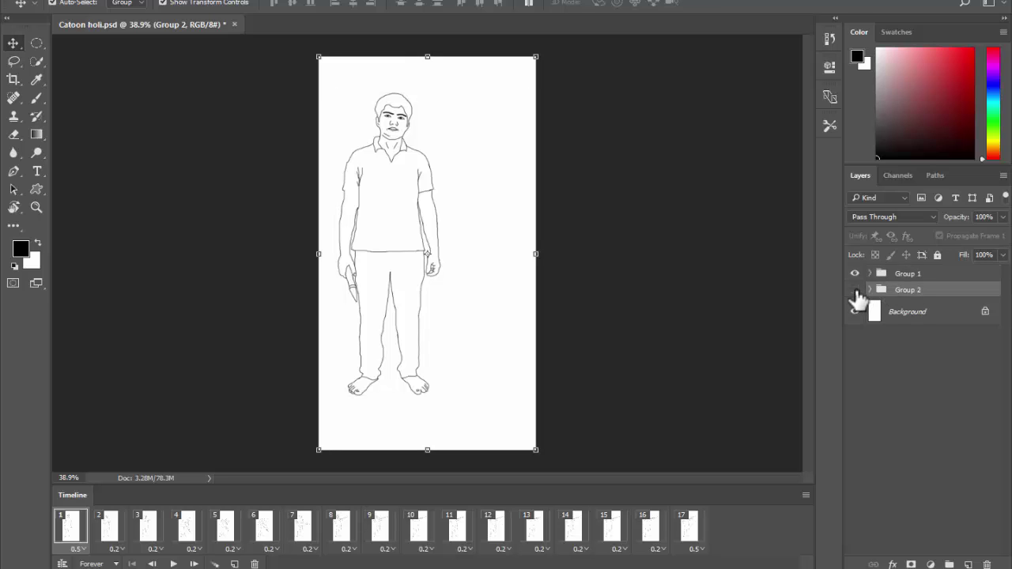
left_click(856, 289)
Expand Group 1 to check its tracing layers, and play the animation to test it with the grouped layers.
left_click(889, 276)
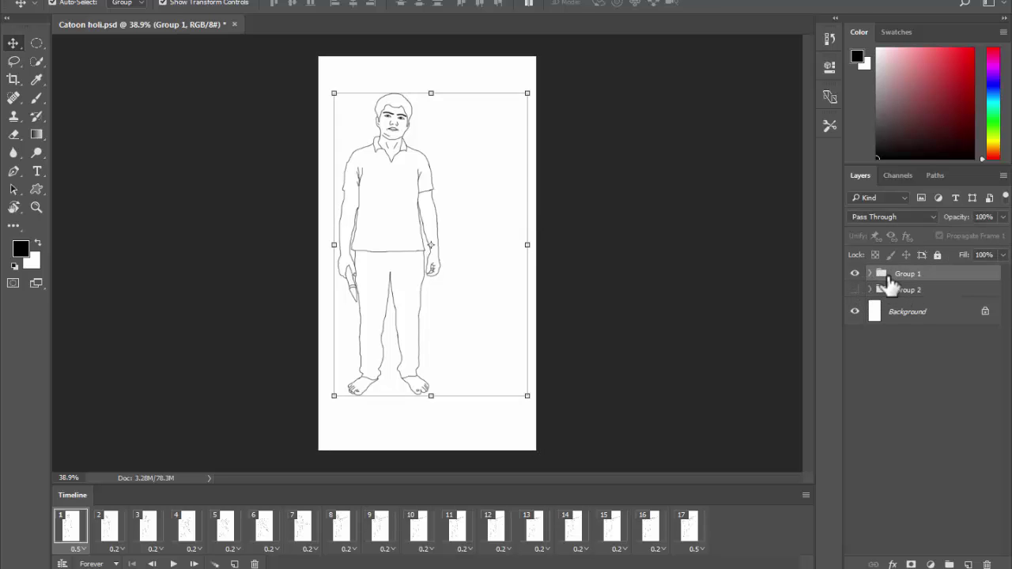
left_click(870, 274)
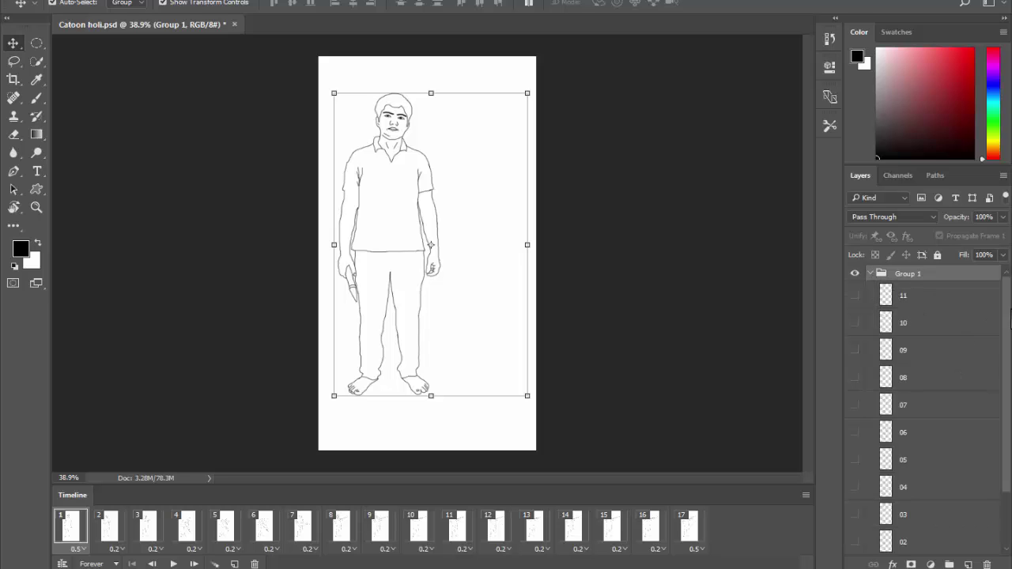
scroll(1009, 372, "down", 3)
scroll(1011, 356, "up", 3)
left_click(170, 564)
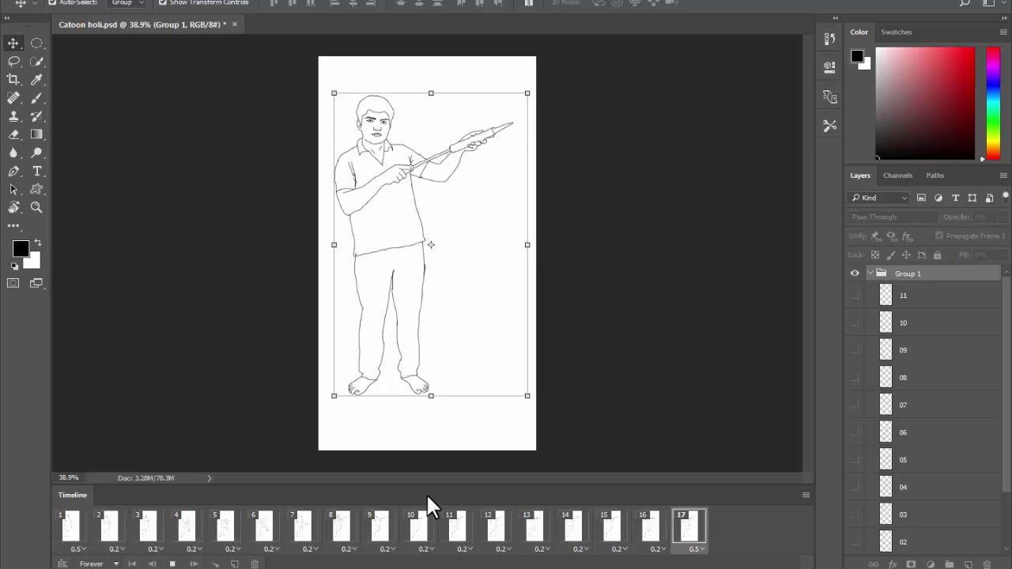
key("space")
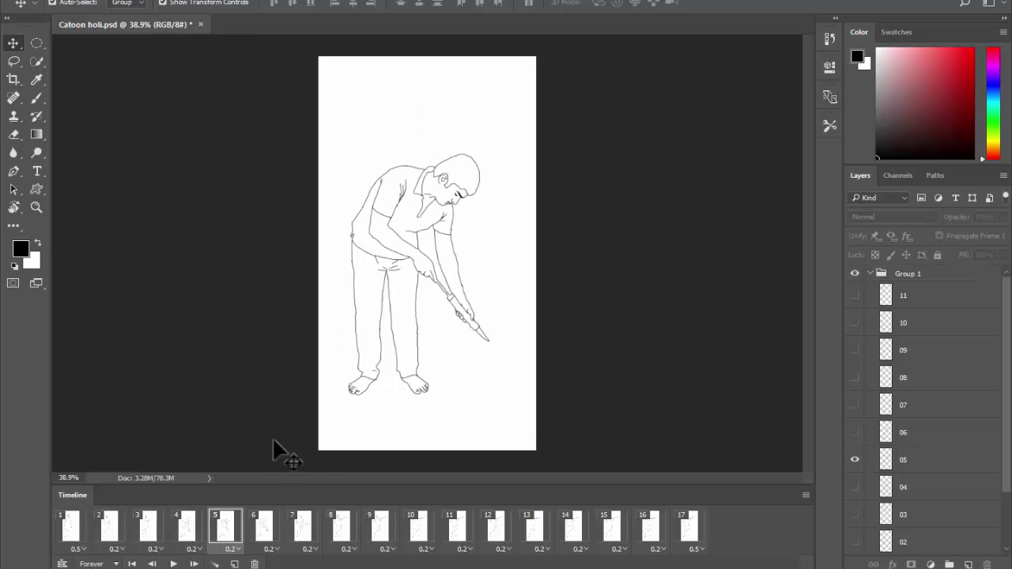
Crop the canvas to a wide landscape format, extending it to the right of the figure and slightly trimming the upper and lower margins.
key("c")
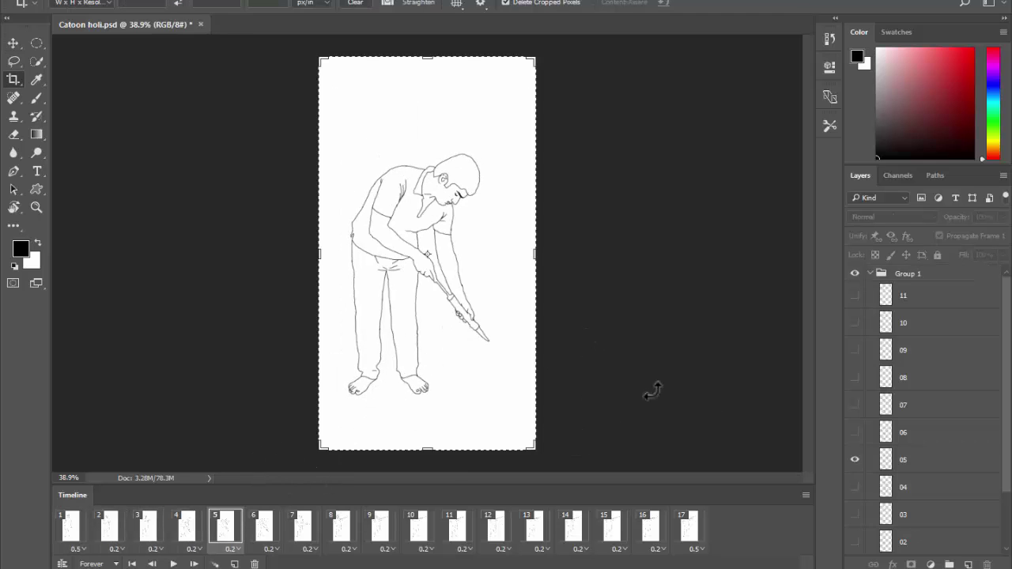
scroll(886, 466, "down", 3)
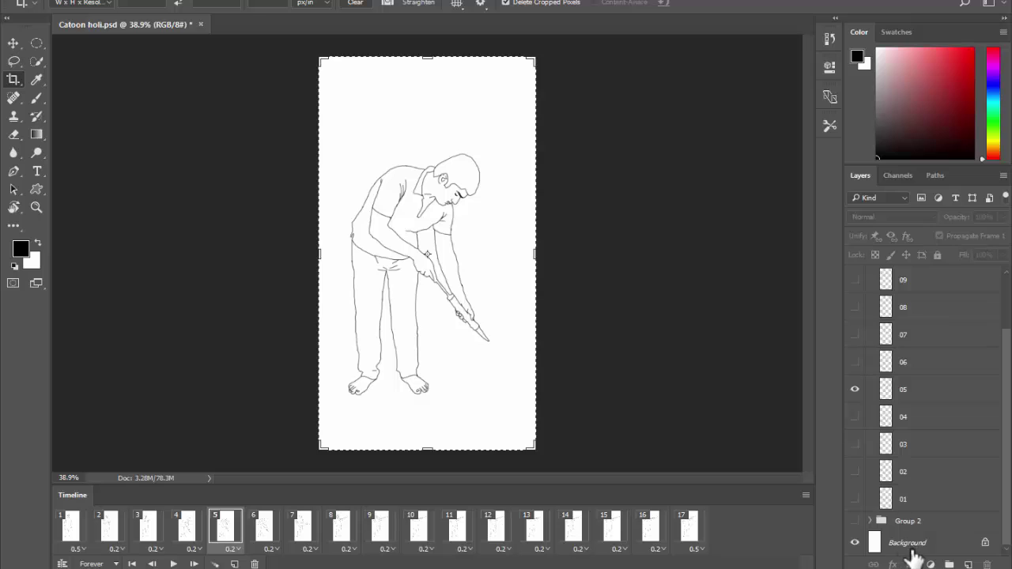
left_click(914, 552)
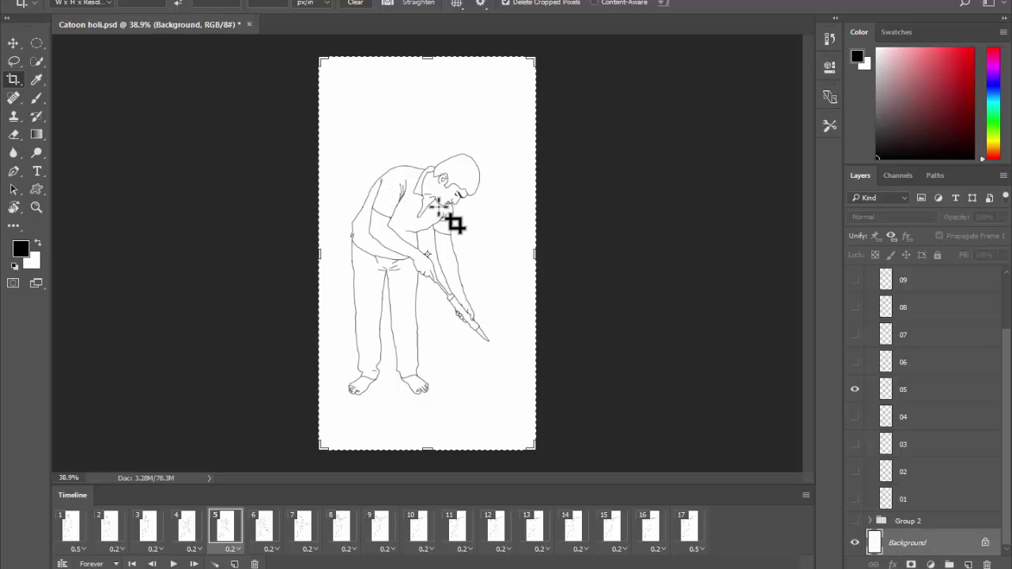
scroll(396, 198, "down", 2)
left_click_drag(508, 253, 629, 254)
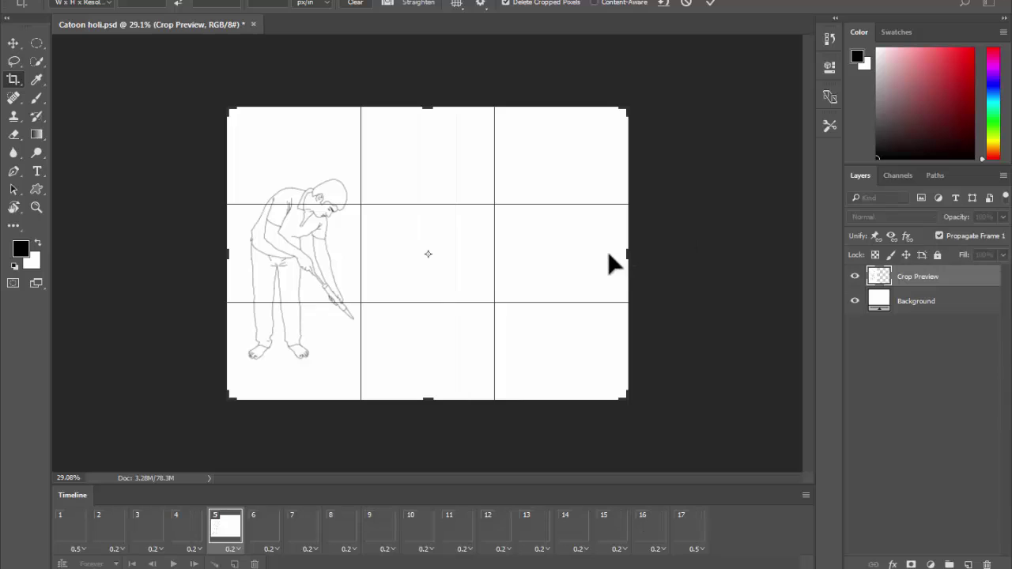
left_click_drag(629, 106, 642, 109)
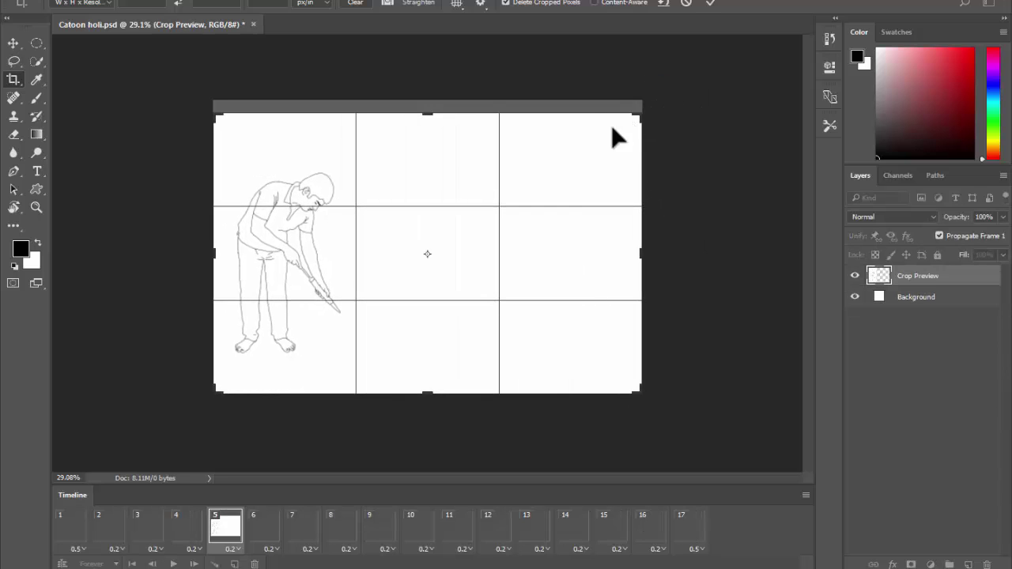
left_click_drag(428, 399, 436, 395)
key("Return")
Switch to the Move tool and play the animation briefly on the widened canvas.
key("v")
key("space")
key("space")
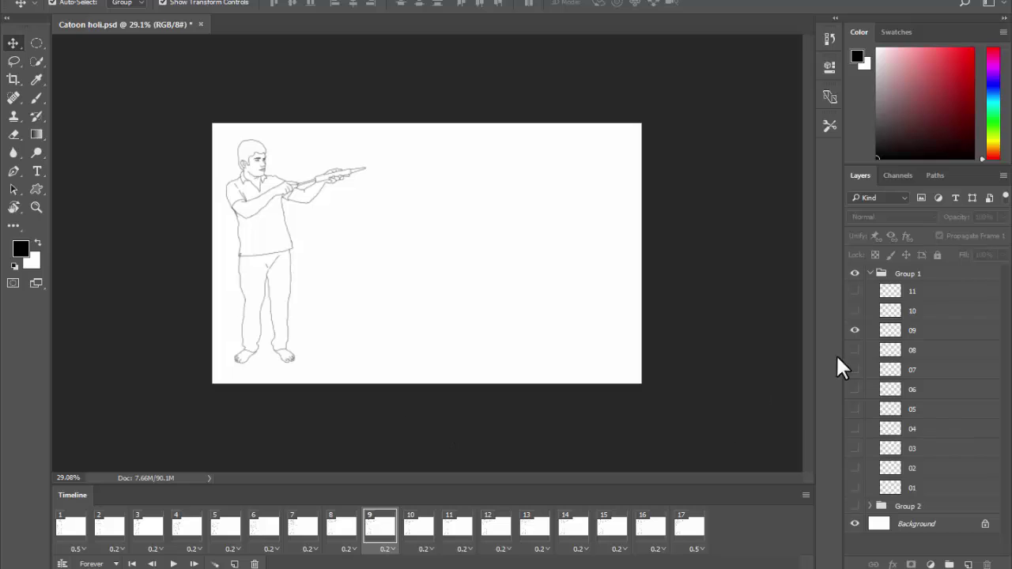
Examine the line drawing of frame 9 close up, from the head and pichkari down to the feet.
left_click(916, 295)
left_click(917, 449)
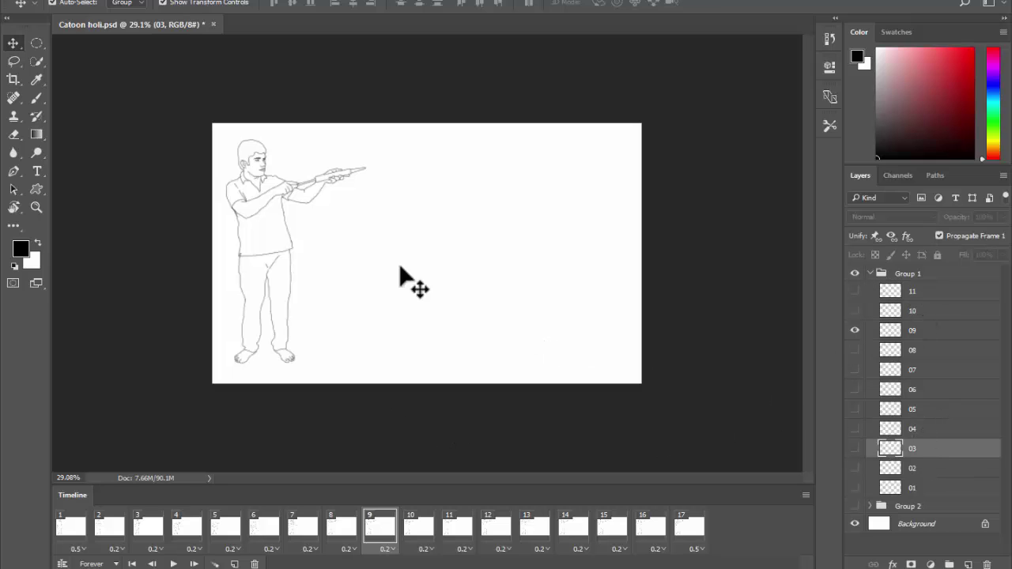
left_click_drag(269, 172, 314, 246)
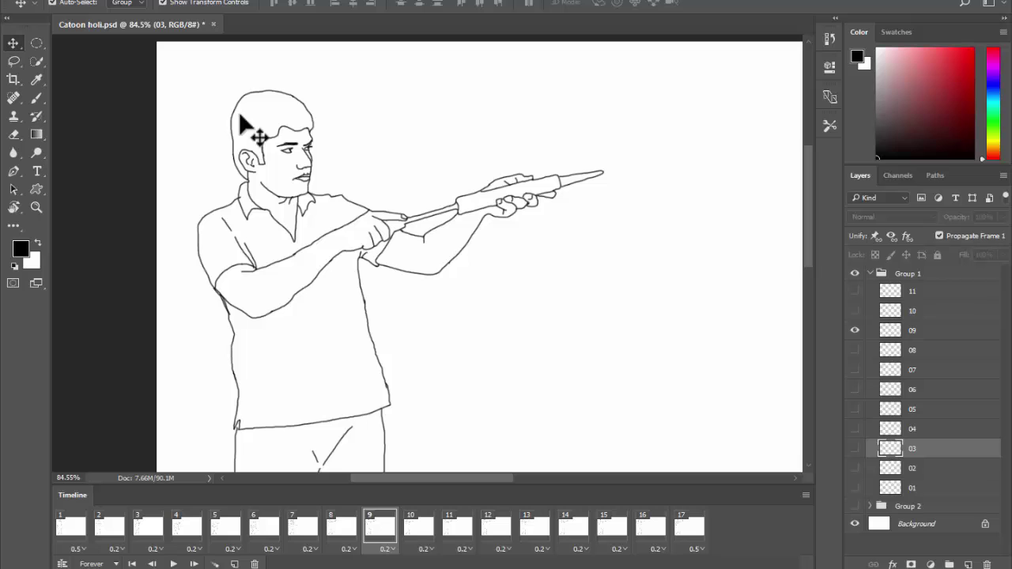
left_click_drag(266, 339, 257, 181)
left_click_drag(370, 363, 361, 168)
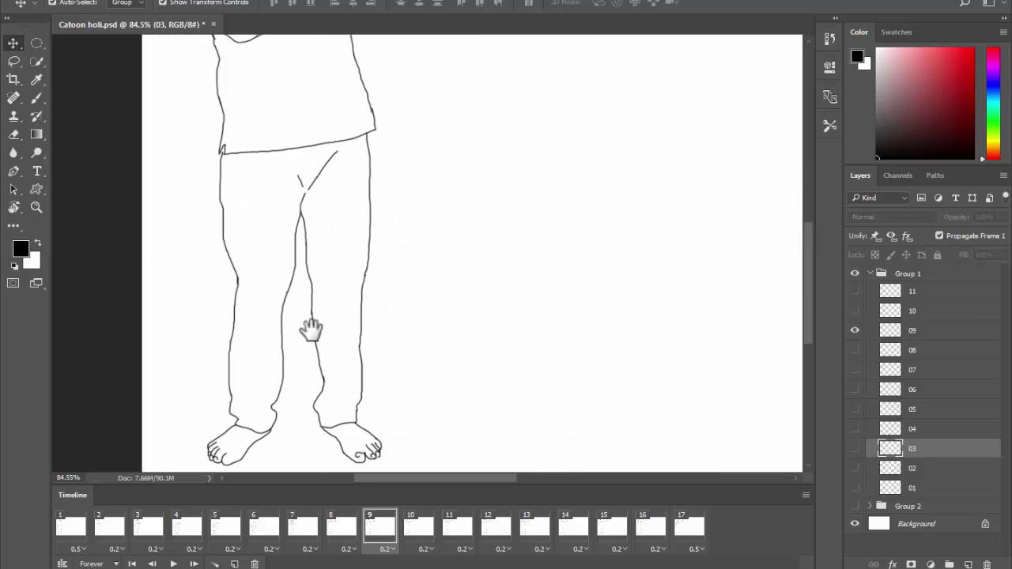
left_click_drag(312, 332, 323, 246)
left_click_drag(329, 169, 334, 388)
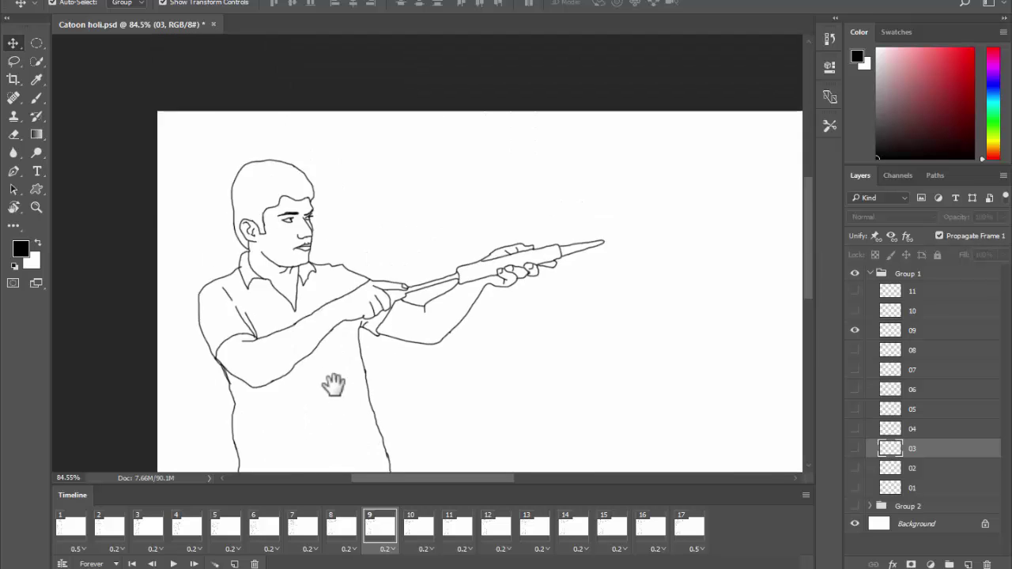
left_click_drag(335, 255, 271, 290)
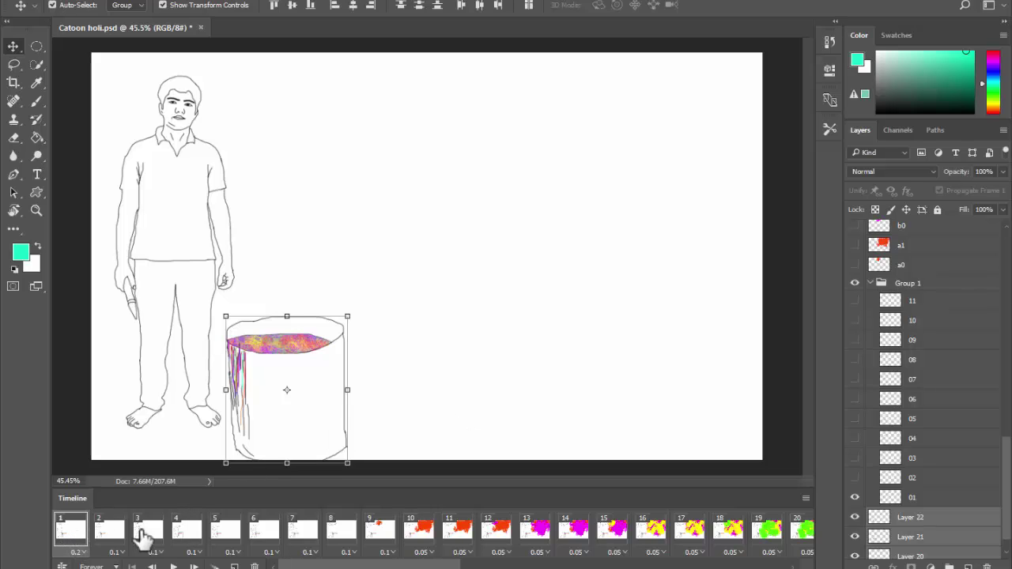
Select frames 1 to 11, and go through frames 7 to 10 to check how the first orange splash is introduced.
left_click(458, 535, "shift")
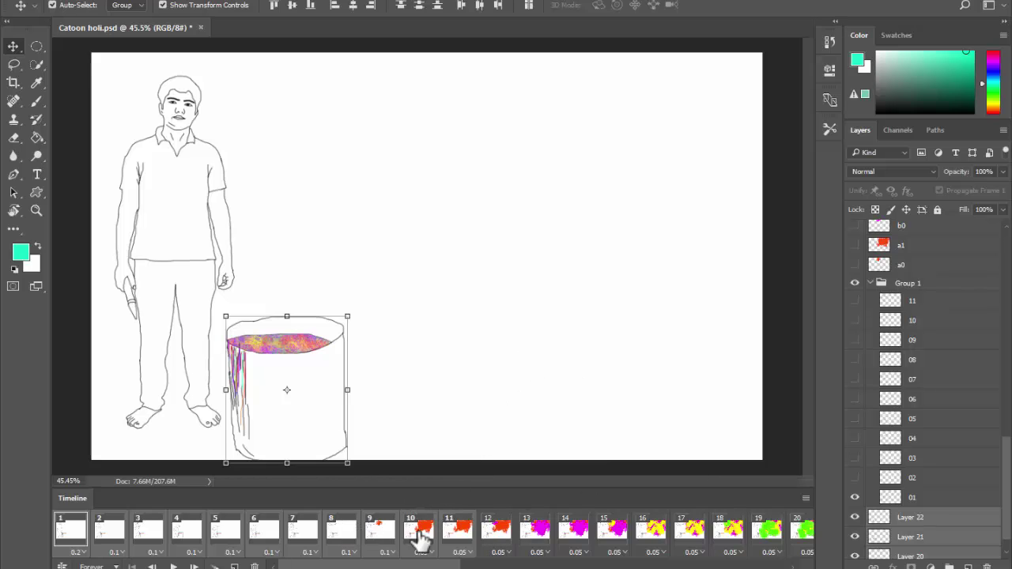
left_click(305, 534)
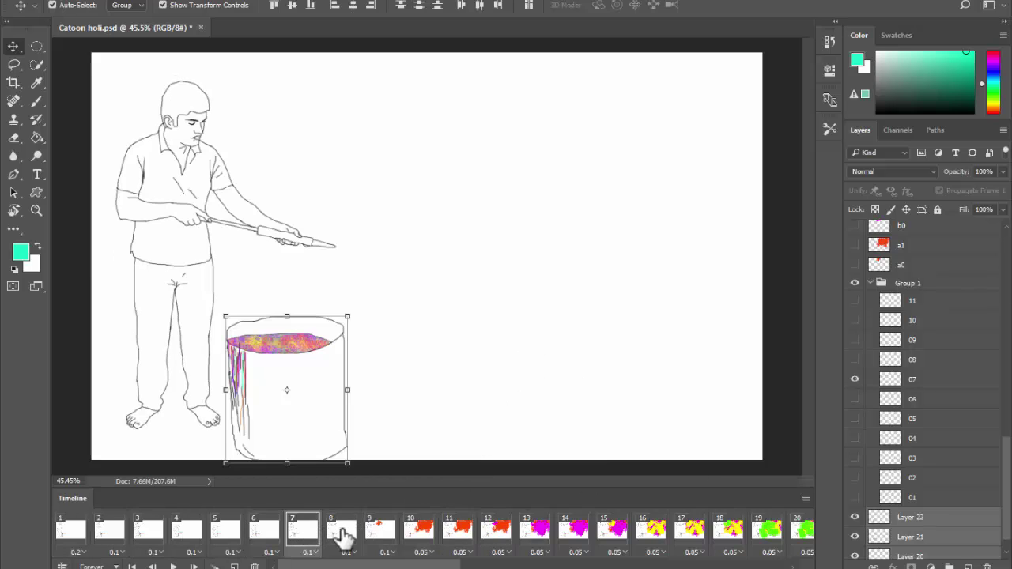
left_click(342, 534)
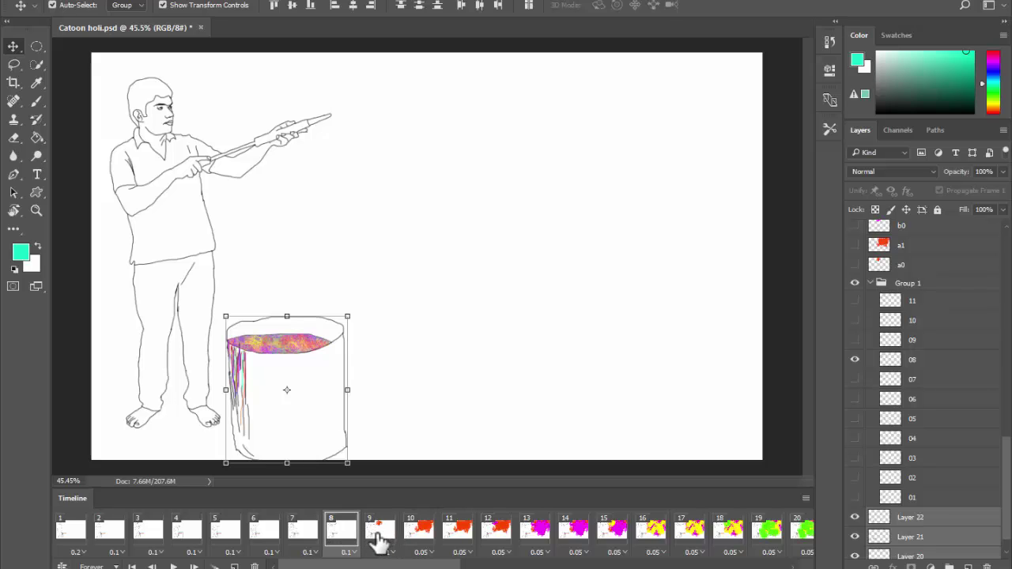
left_click(380, 534)
left_click(417, 537)
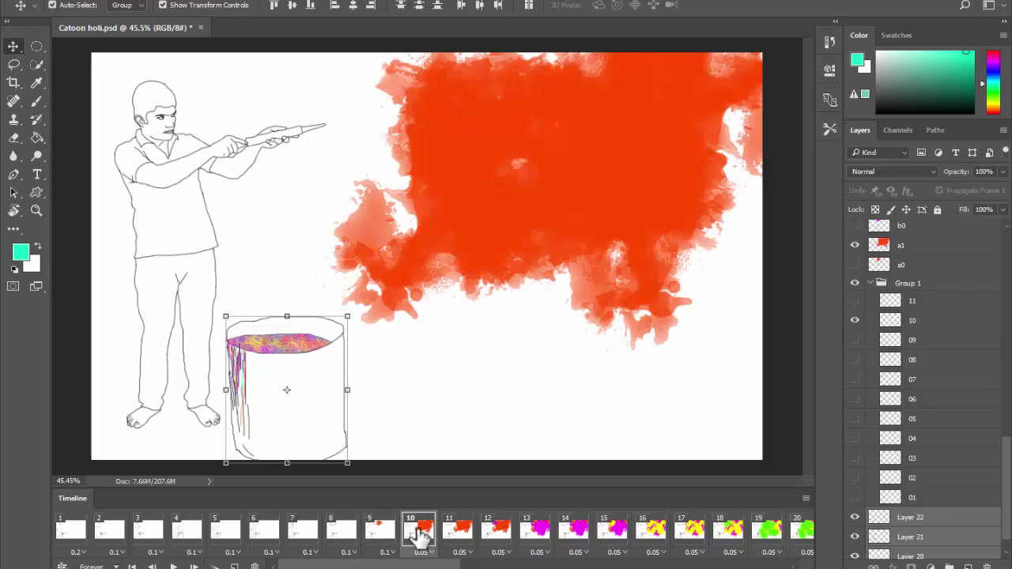
left_click(344, 535)
left_click(381, 534)
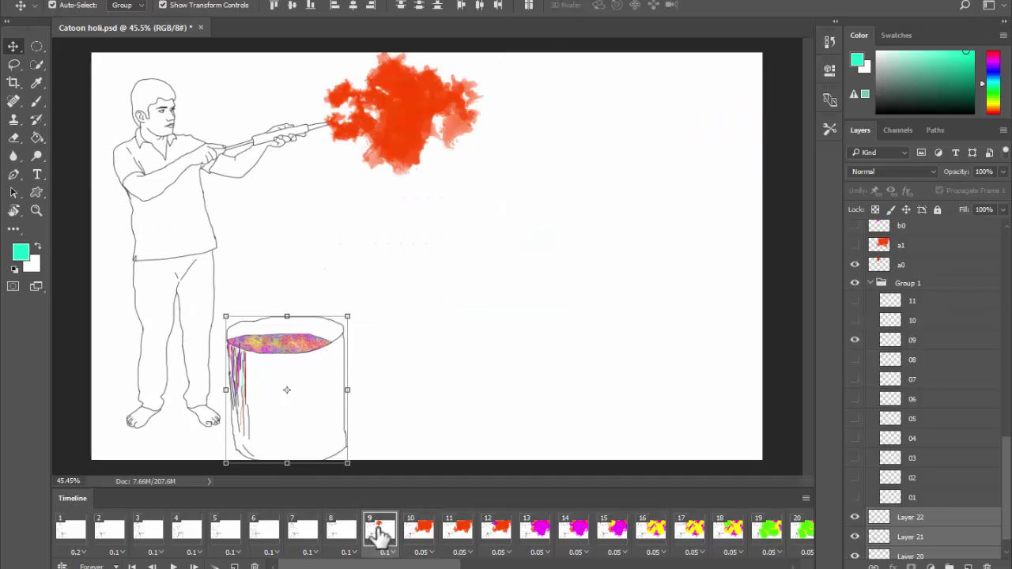
left_click(417, 536)
Compare frames 8, 9 and 10 repeatedly to study how the figure's pose and the orange splash change together.
left_click(345, 534)
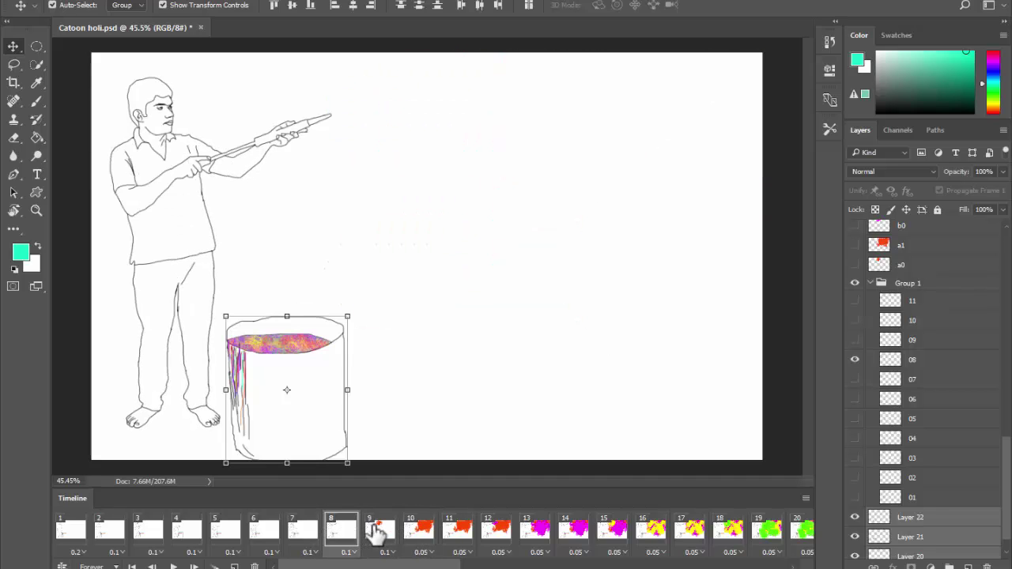
left_click(381, 534)
left_click(417, 536)
left_click(344, 535)
left_click(380, 534)
left_click(417, 537)
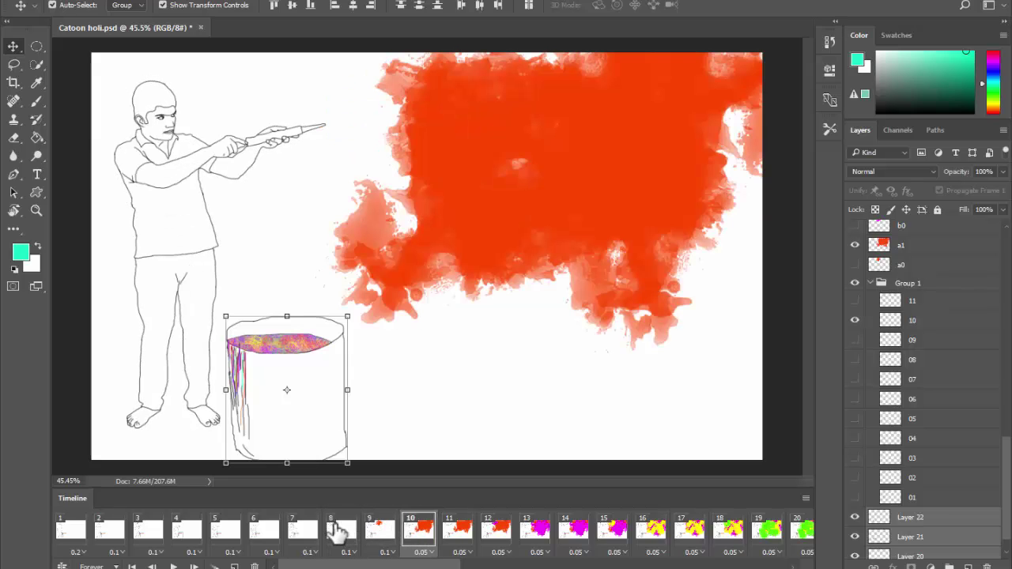
left_click(338, 535)
left_click(381, 534)
left_click(417, 536)
left_click(345, 535)
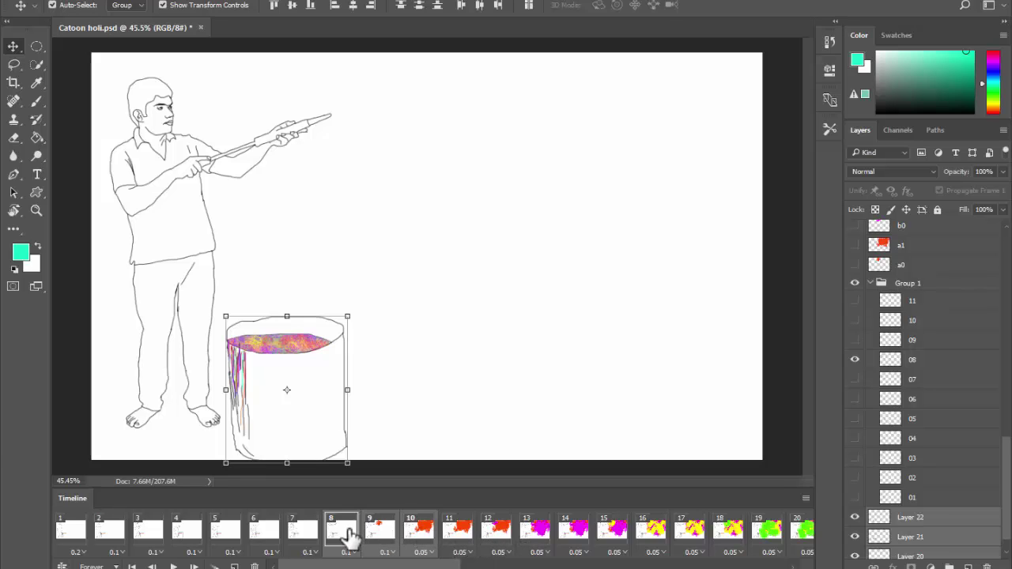
left_click(384, 537)
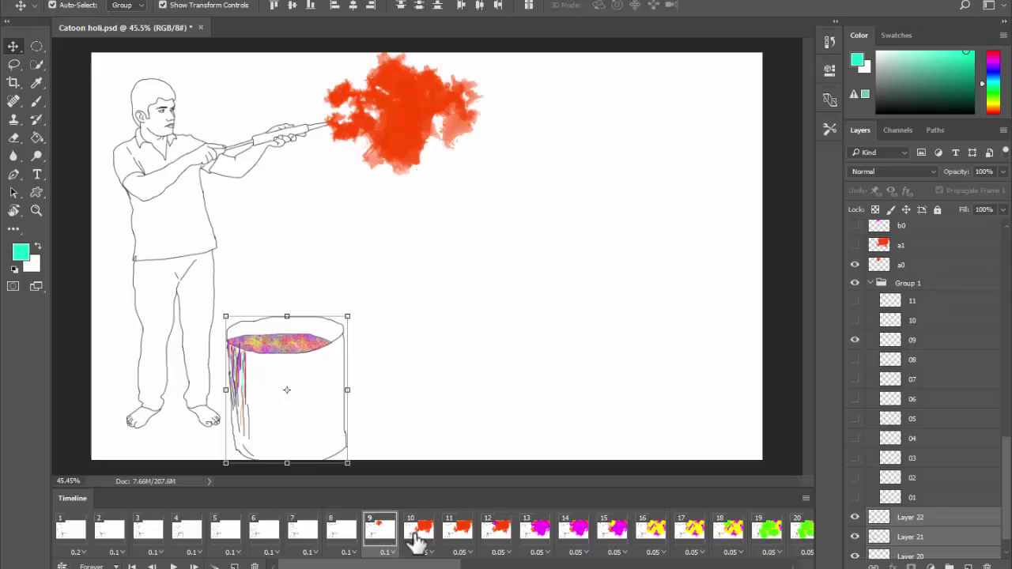
left_click(423, 538)
Step through frames 11 to 16 to examine how the magenta and yellow splashes are layered over the orange one.
left_click(457, 538)
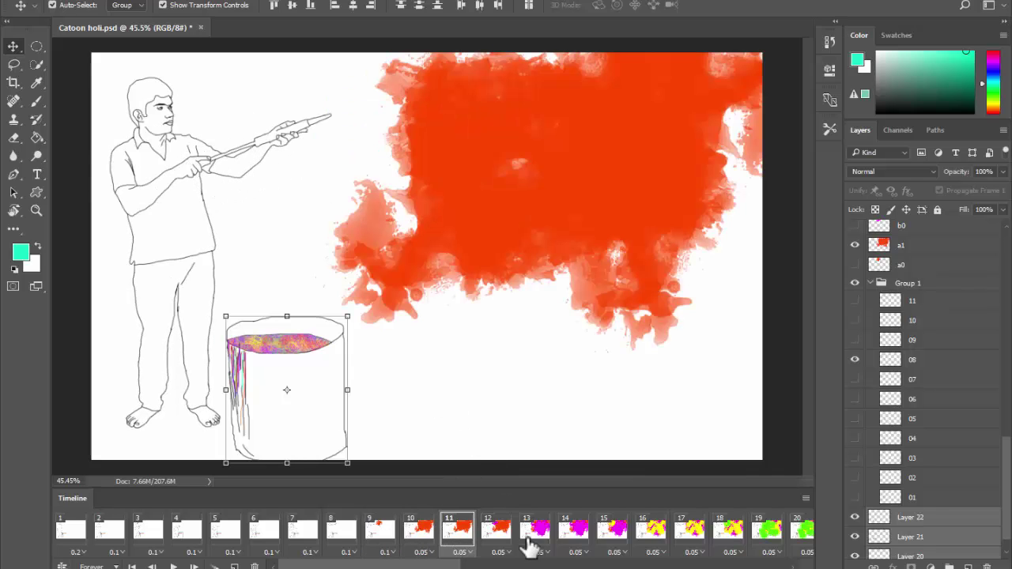
left_click(498, 537)
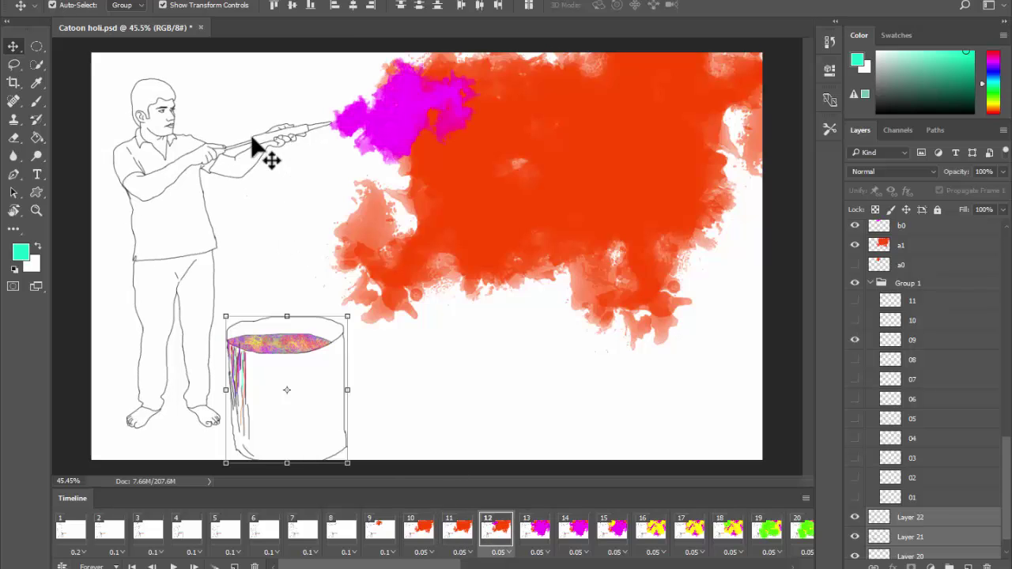
left_click(536, 538)
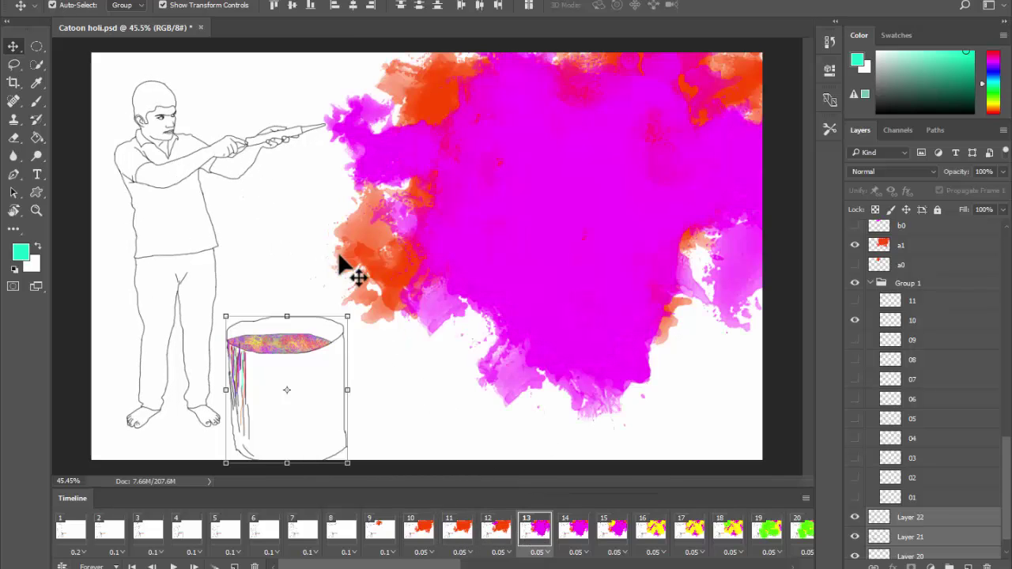
left_click(579, 536)
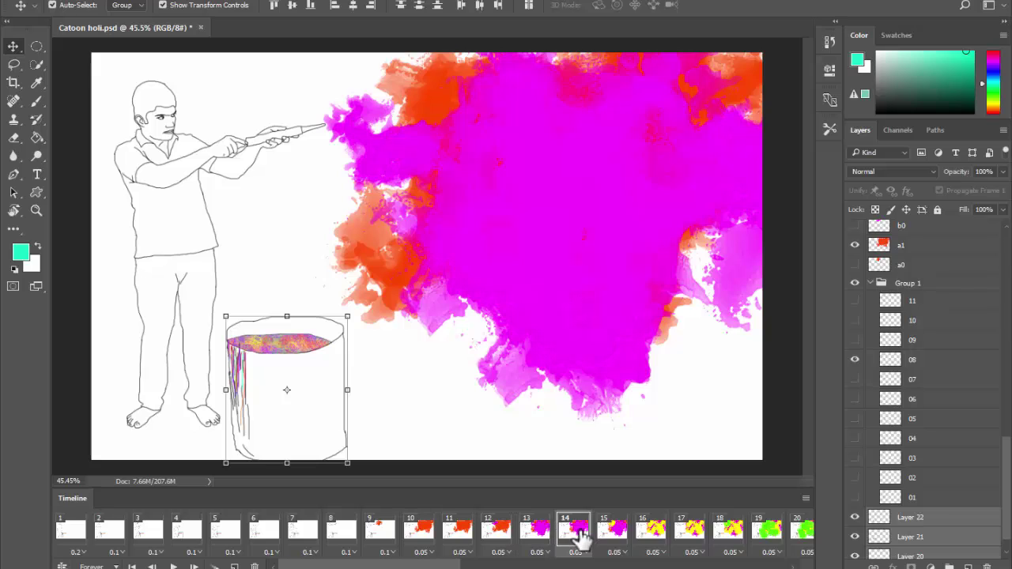
left_click(616, 536)
left_click(654, 538)
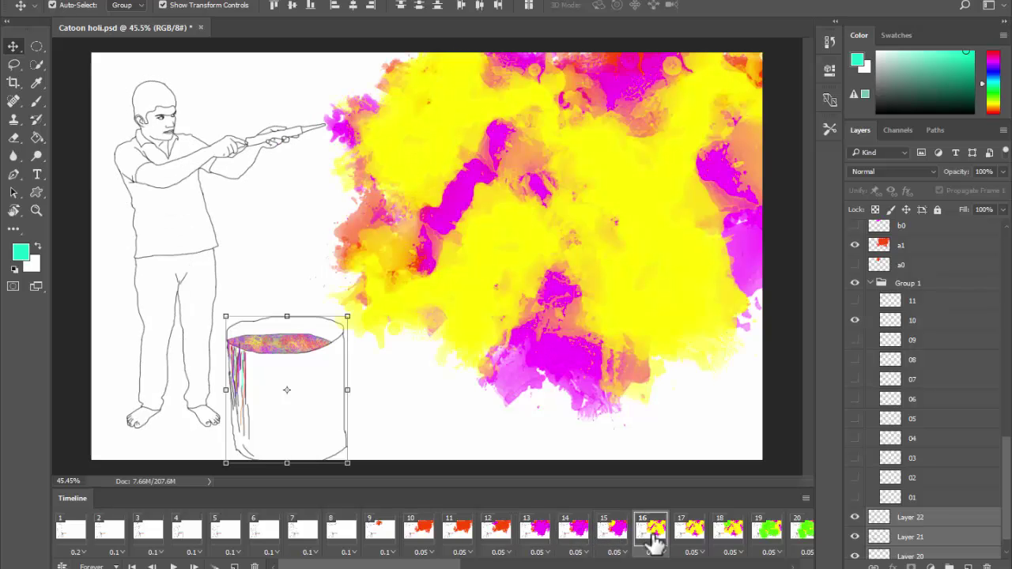
Step through frames 18 to 28 to examine the sequence of green, red, blue and magenta splashes.
left_click_drag(406, 567, 510, 568)
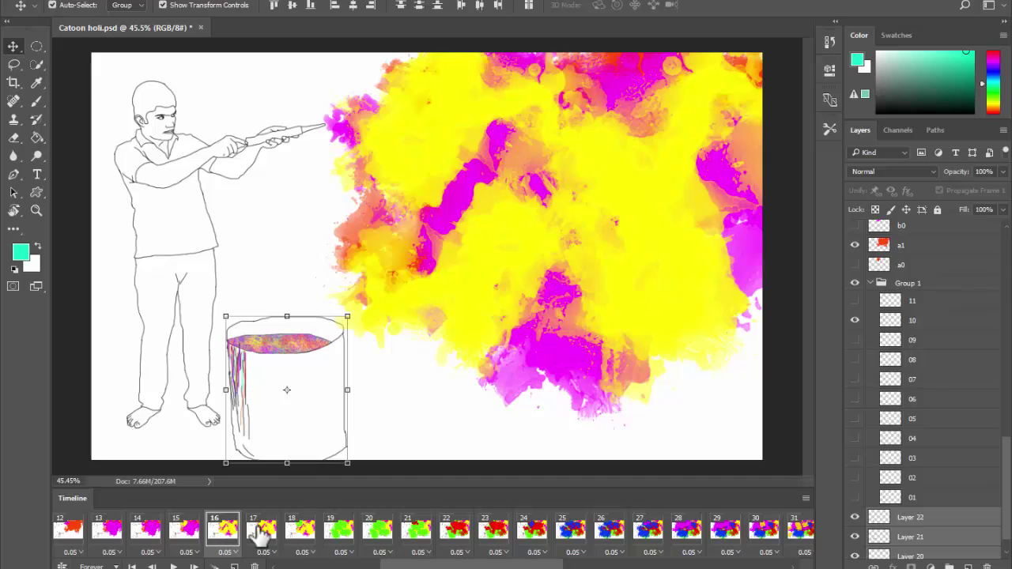
left_click(301, 532)
left_click(336, 534)
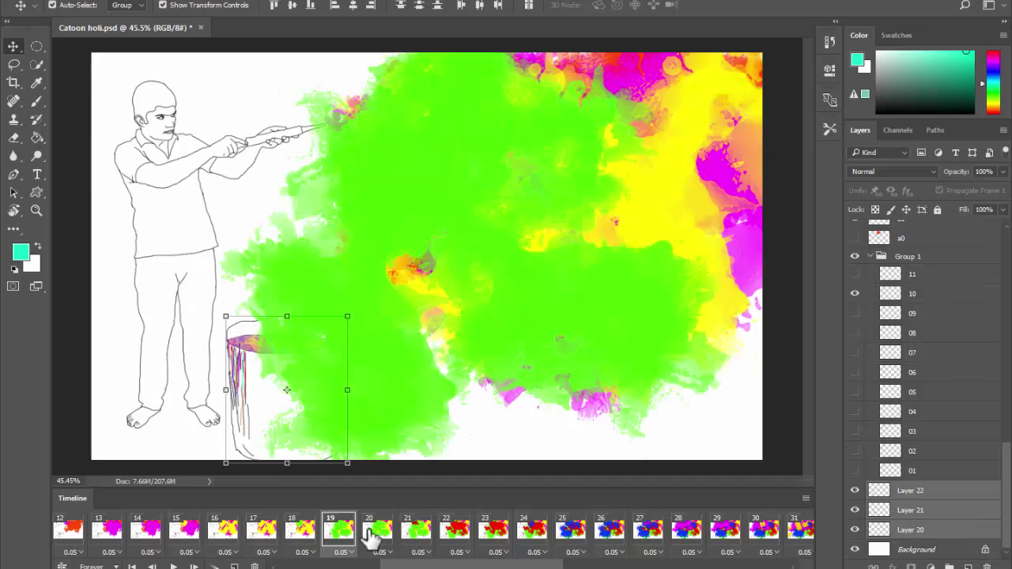
left_click(372, 534)
left_click(414, 533)
left_click(462, 535)
left_click(493, 534)
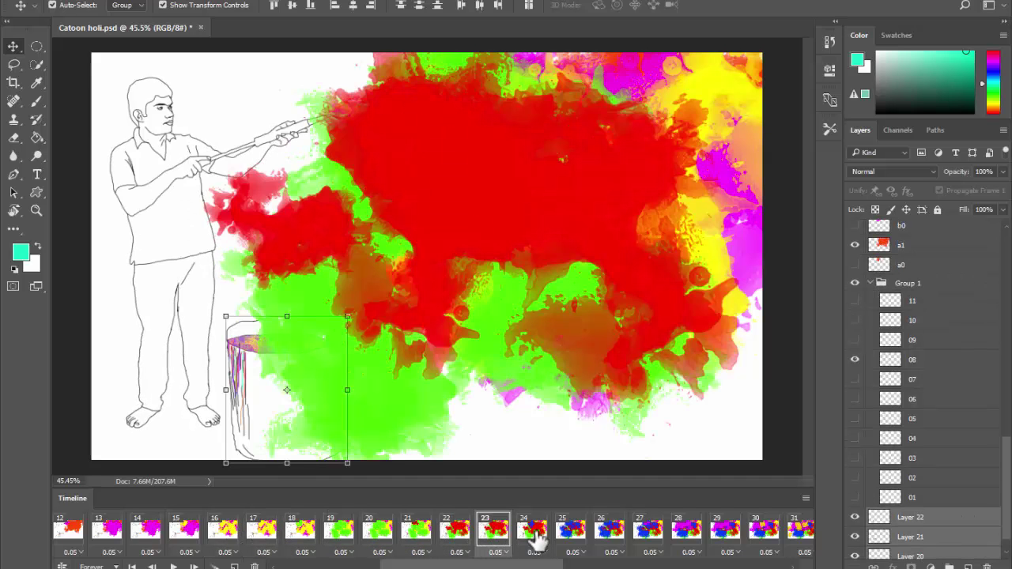
left_click(531, 533)
left_click(576, 536)
left_click(623, 536)
left_click(649, 534)
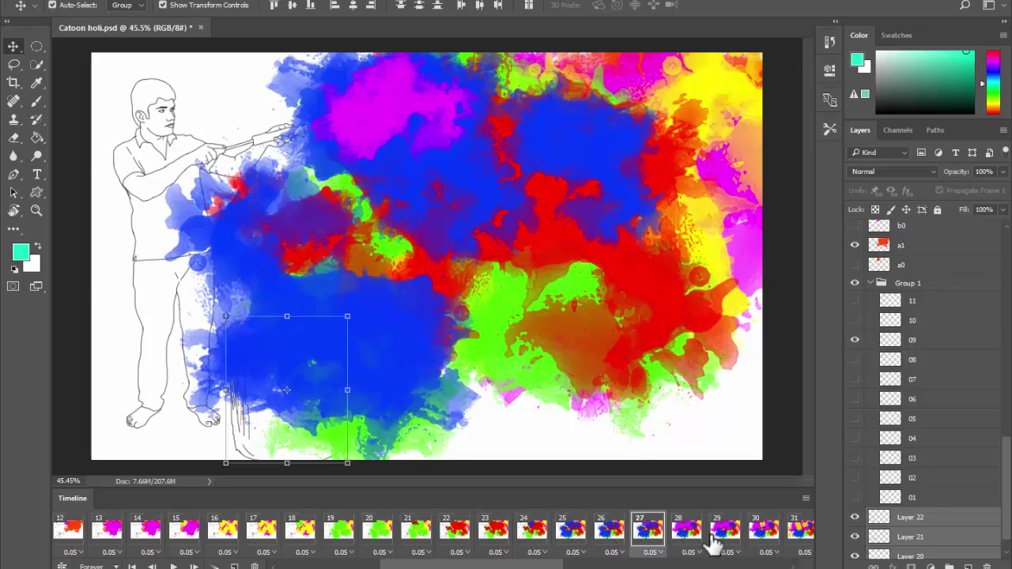
left_click(686, 535)
Step through frames 29 to 34 to examine the orange-yellow and red splashes covering the figure.
left_click_drag(491, 565, 657, 566)
left_click_drag(581, 566, 546, 566)
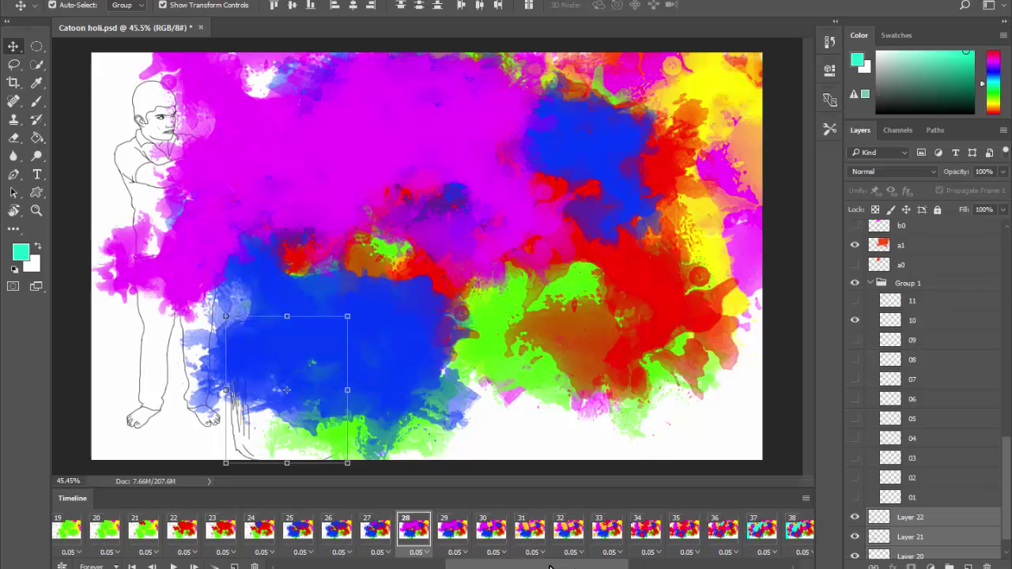
left_click(455, 531)
left_click(487, 541)
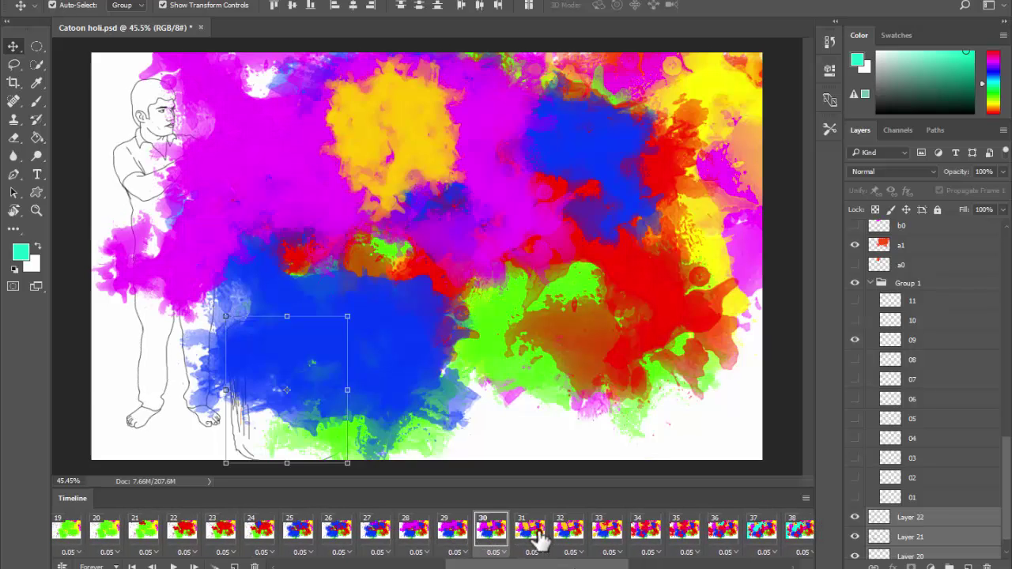
left_click(535, 538)
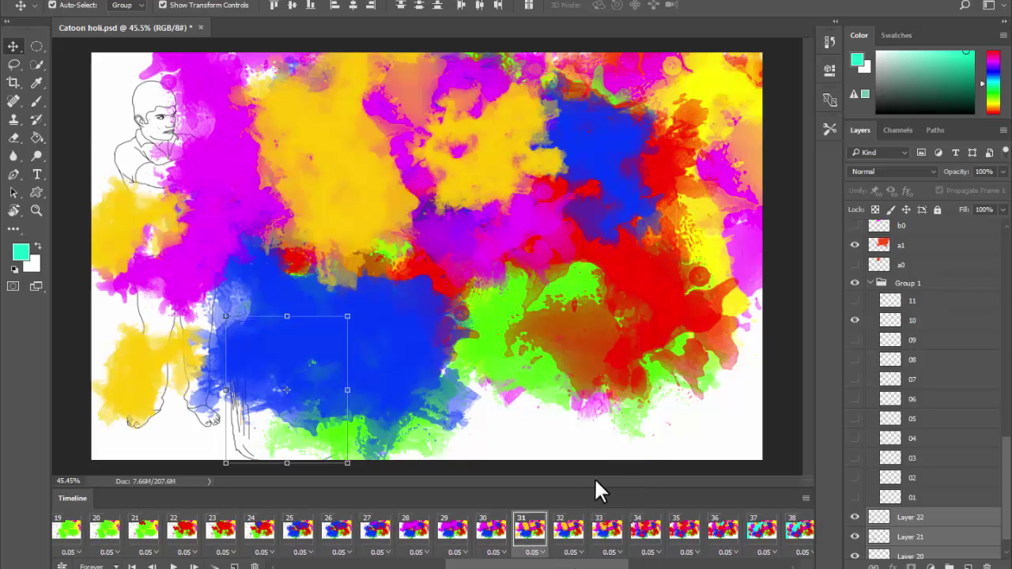
left_click(566, 534)
left_click(609, 534)
left_click(645, 535)
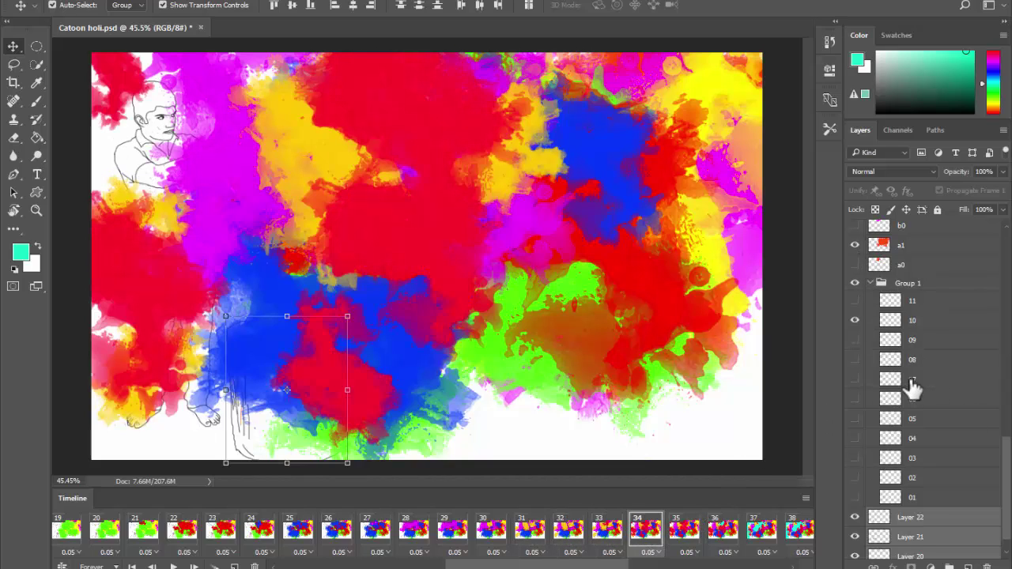
Collapse Group 1, select splash layer a0 and show frame 9, where that splash first appears.
scroll(884, 316, "up", 1)
left_click(873, 301)
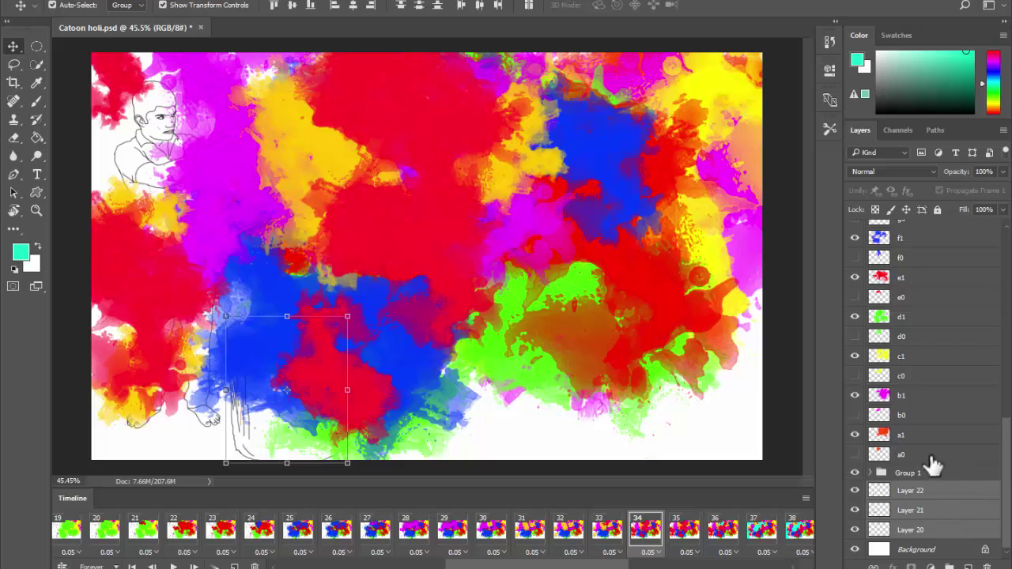
left_click(920, 455)
scroll(930, 444, "up", 1)
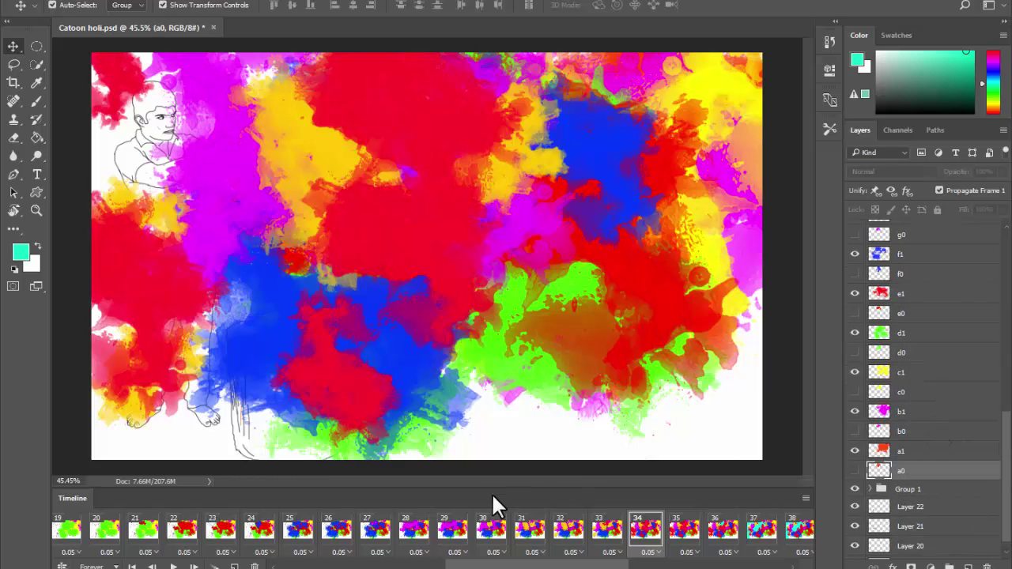
left_click_drag(554, 568, 423, 567)
left_click(215, 528)
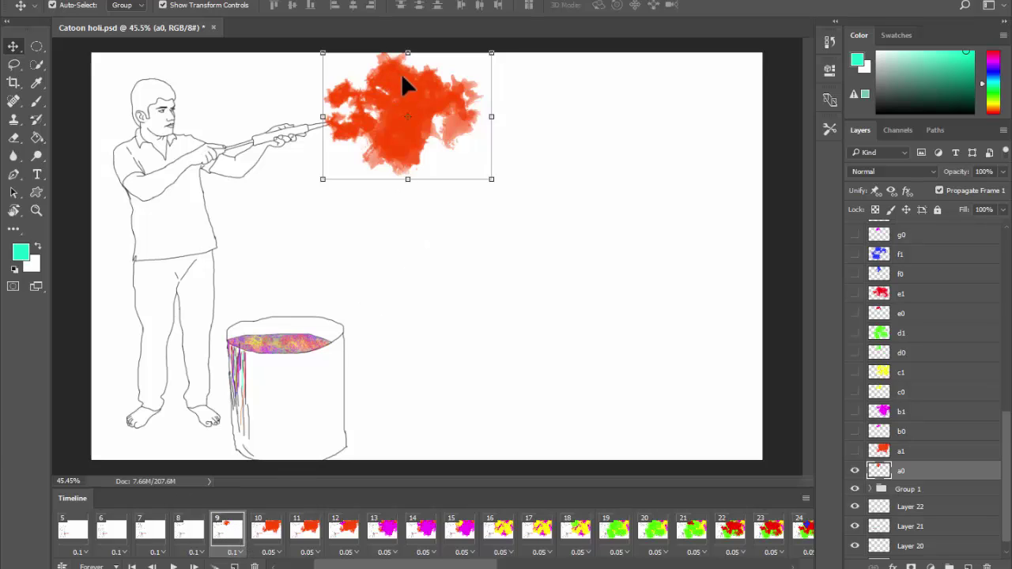
Activate the Brush tool and load the splatter brushes from their file in the file manager.
key("b")
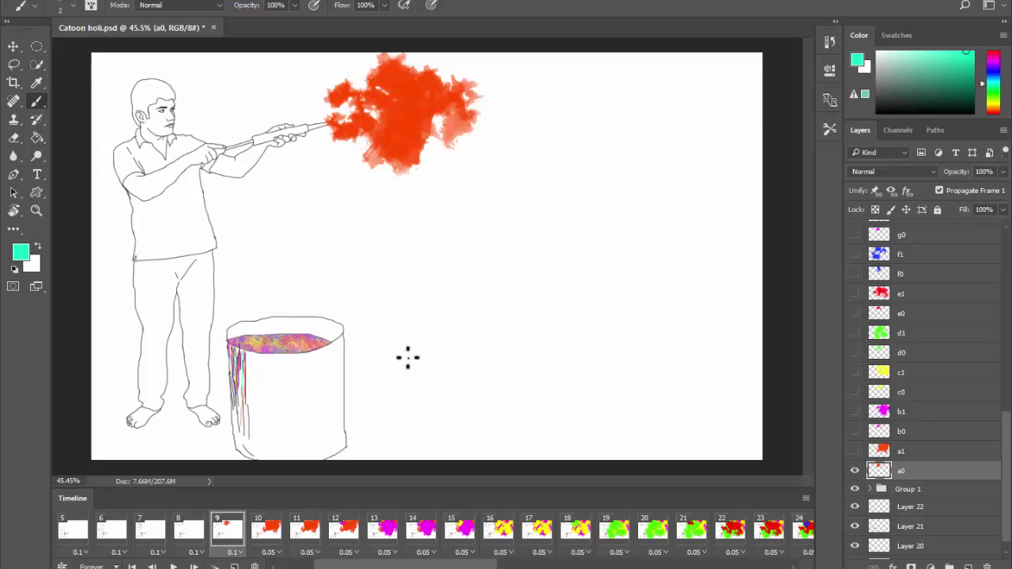
key("alt+Tab")
mouse_move(400, 365)
left_mouse_down()
mouse_move(398, 229)
mouse_move(432, 221)
mouse_move(395, 283)
left_mouse_up()
double_click(398, 278)
Enlarge the brush preset list and choose a 1250 px splatter brush from its end.
right_click(324, 103)
scroll(411, 269, "down", 5)
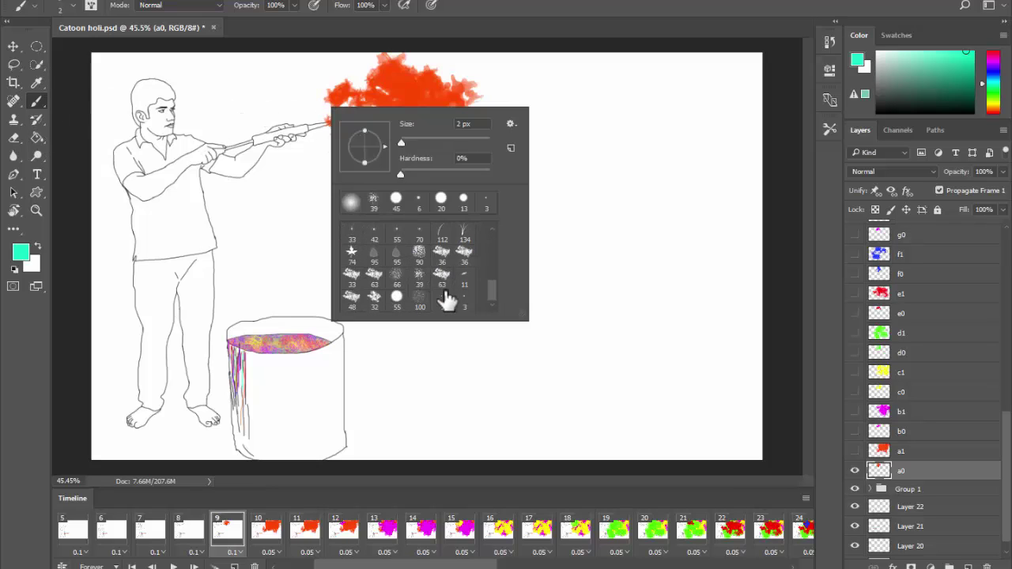
mouse_move(520, 316)
left_mouse_down()
mouse_move(567, 375)
mouse_move(617, 382)
left_mouse_up()
scroll(463, 340, "down", 2)
left_click(466, 356)
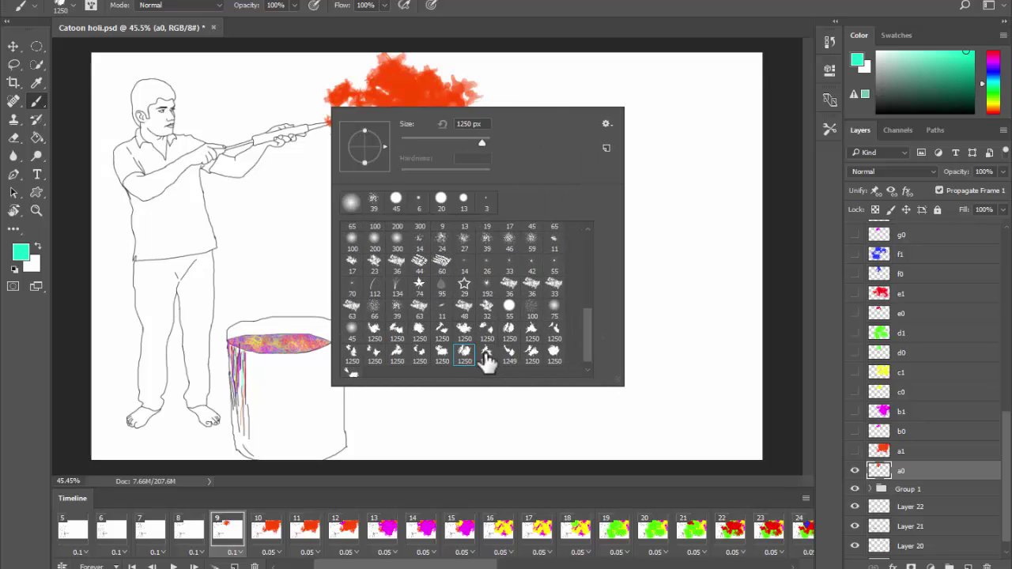
left_click(510, 354)
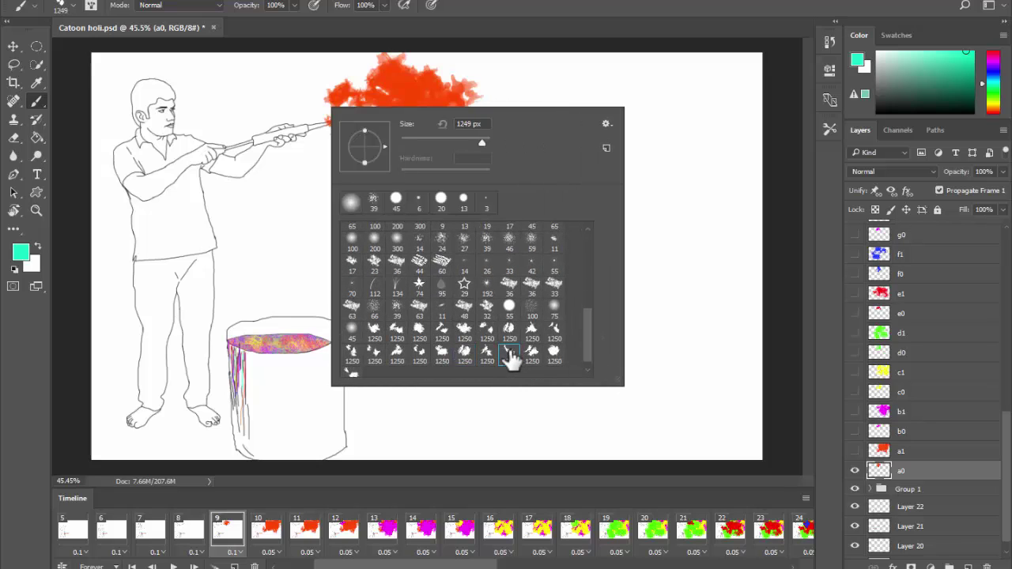
left_click(465, 355)
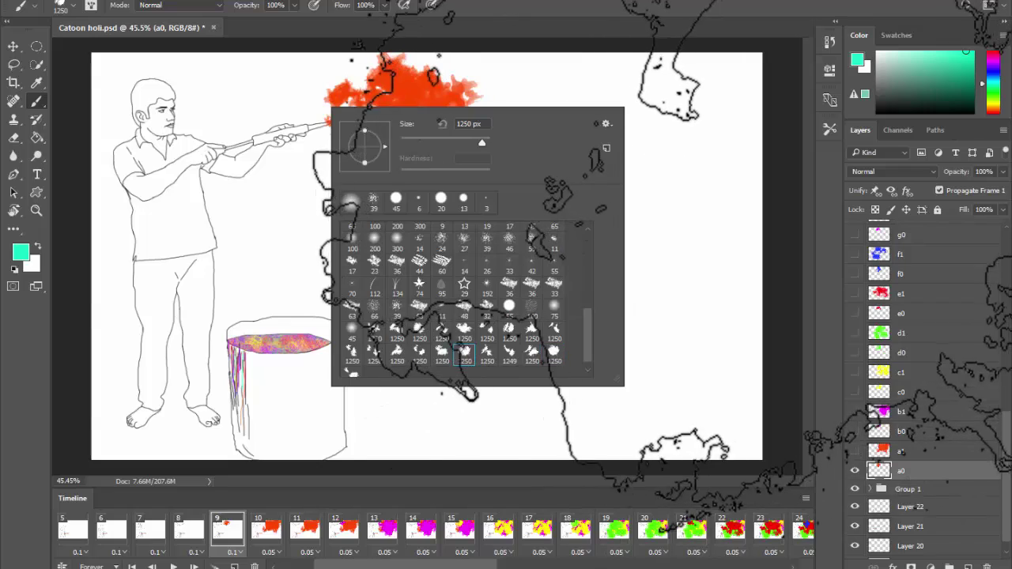
Try turquoise splatter stamps on layer a0, undo each one and return to the Move tool.
left_click(657, 174)
key("ctrl+z")
right_click(485, 228)
left_click(596, 463)
left_click(436, 275)
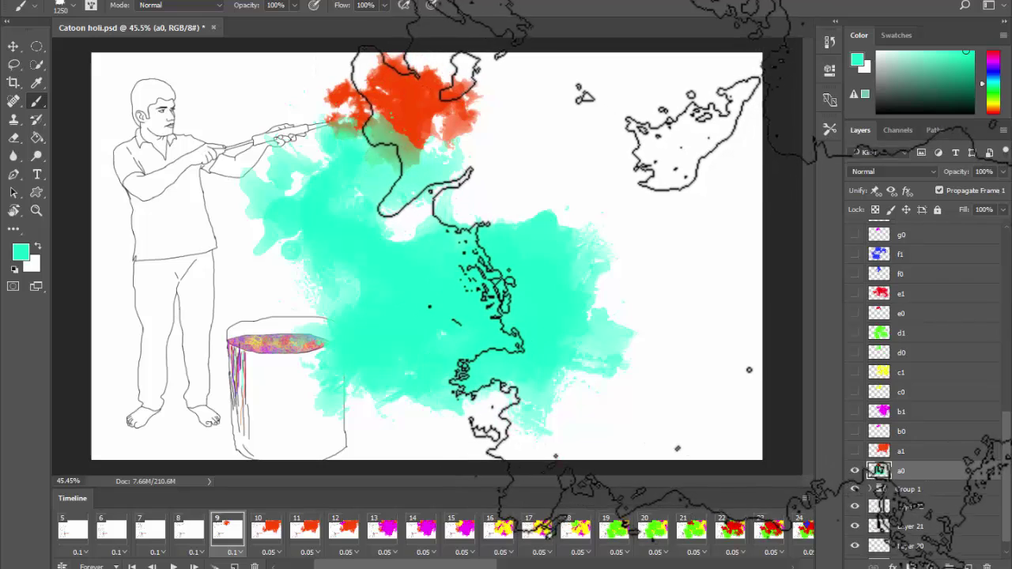
key("ctrl+z")
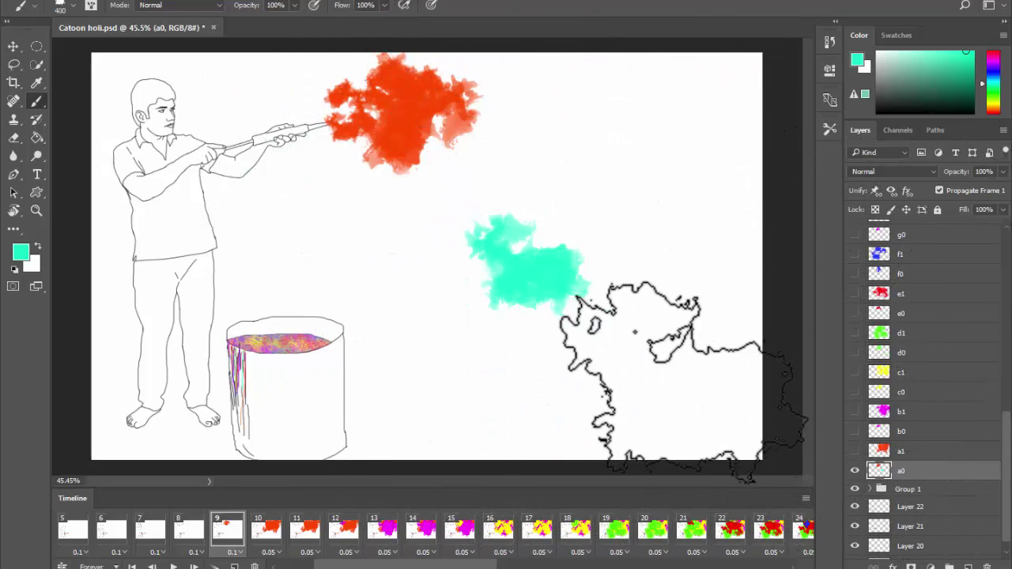
key("v")
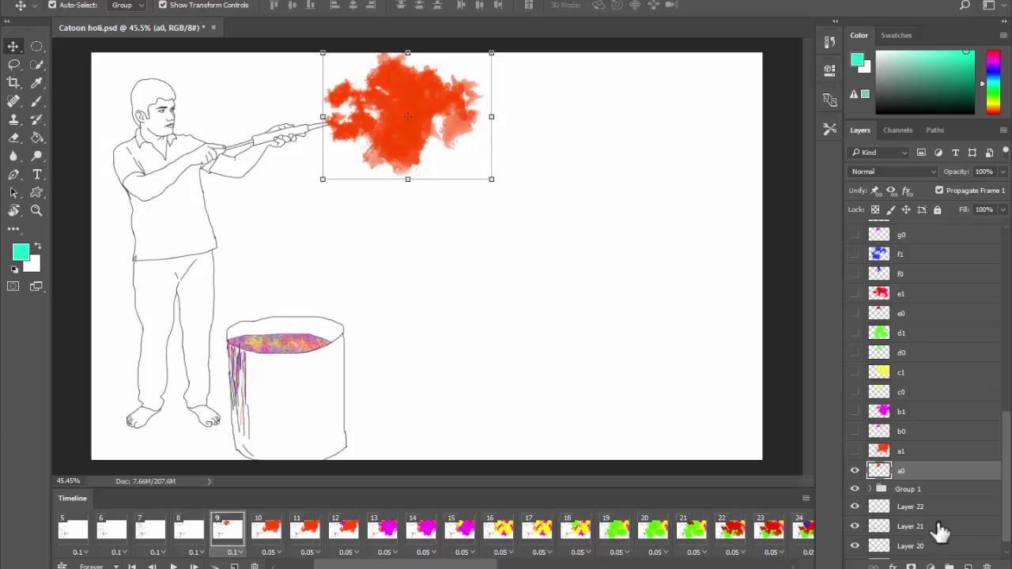
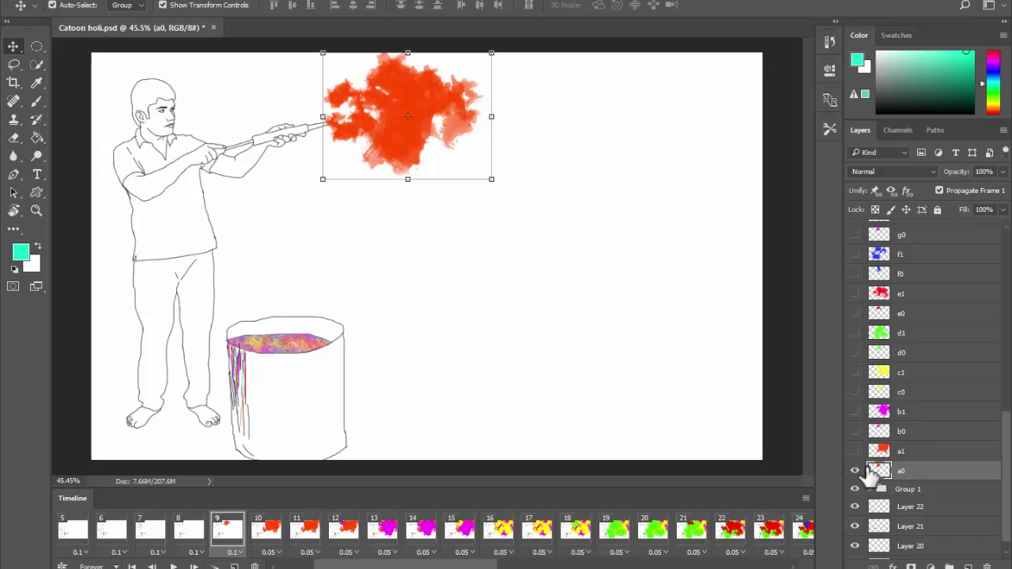
Toggle splash layer a0 off and on in frame 9, and select layer a1 in frame 10.
left_click(854, 471)
left_click(854, 471)
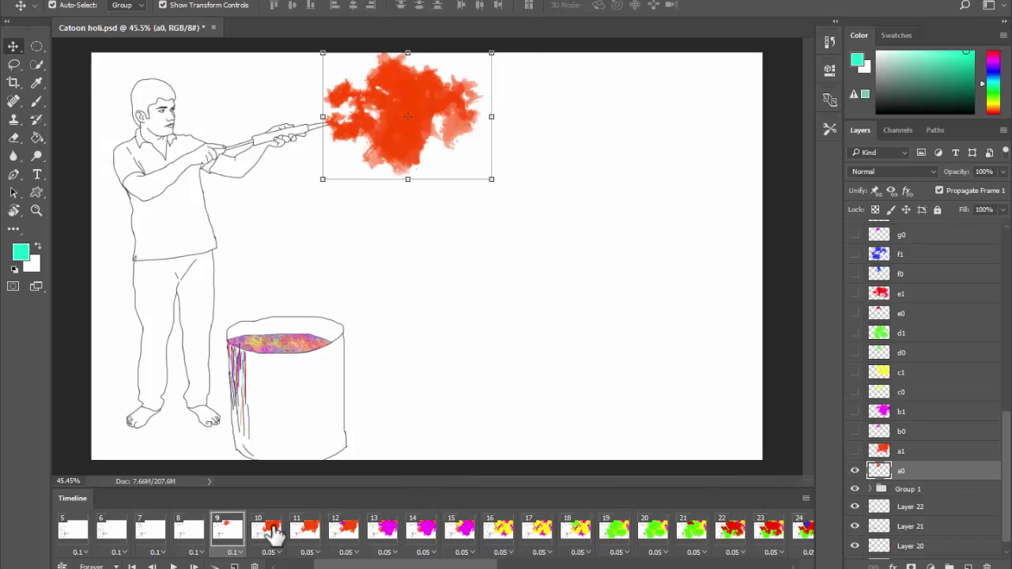
left_click(266, 529)
left_click(909, 453)
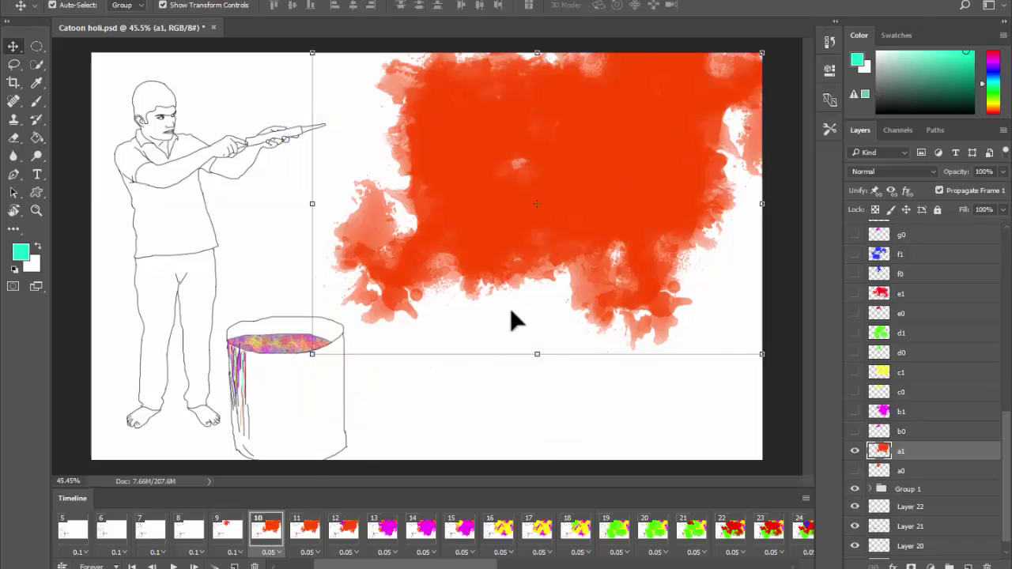
Compare the man's pose and the red splash between frames 10 and 11.
left_click(312, 523)
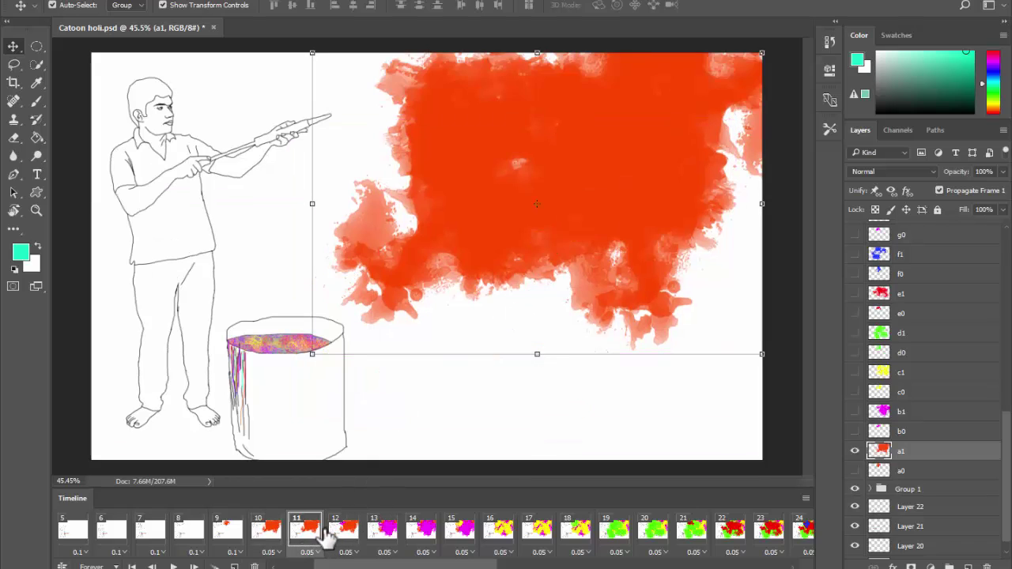
left_click(268, 535)
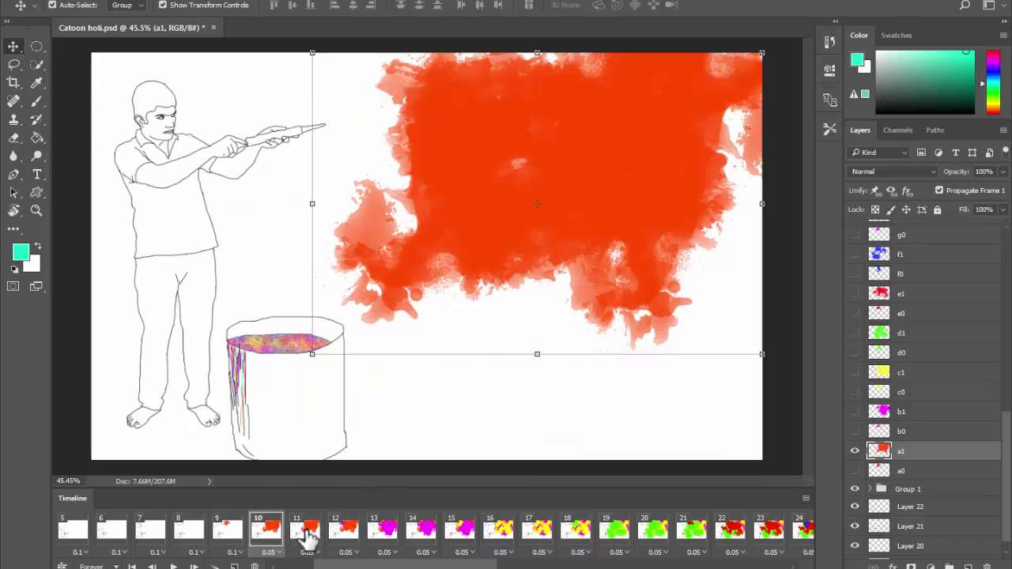
left_click(307, 534)
left_click(267, 533)
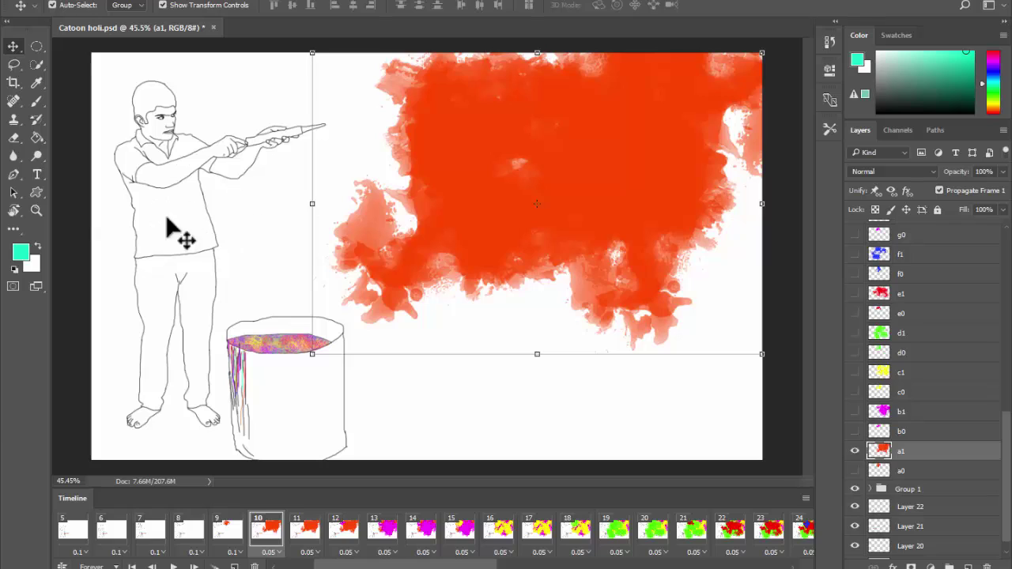
left_click(303, 532)
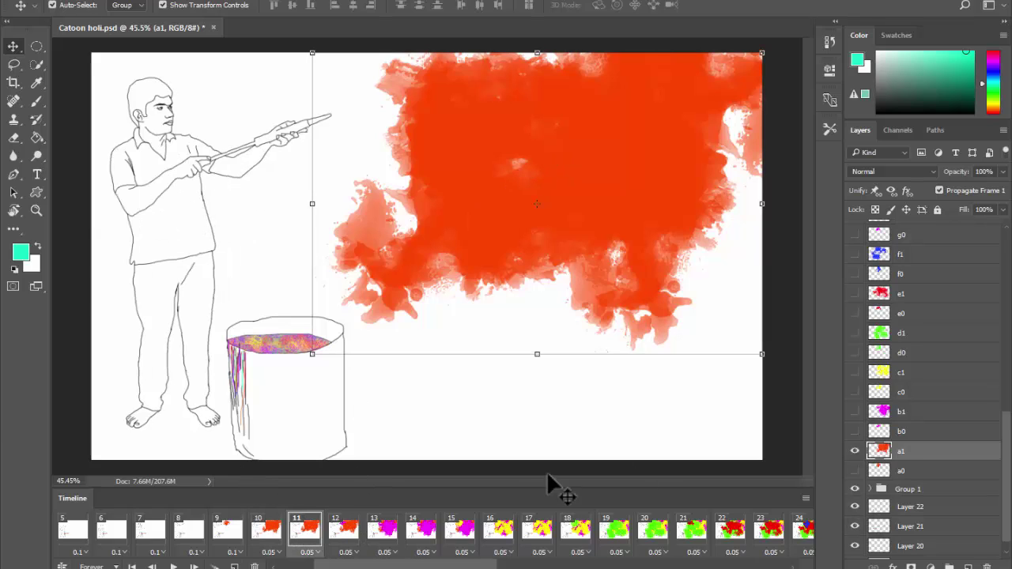
Show frame 12, select splash layer b0 and toggle its visibility off and back on.
left_click(345, 528)
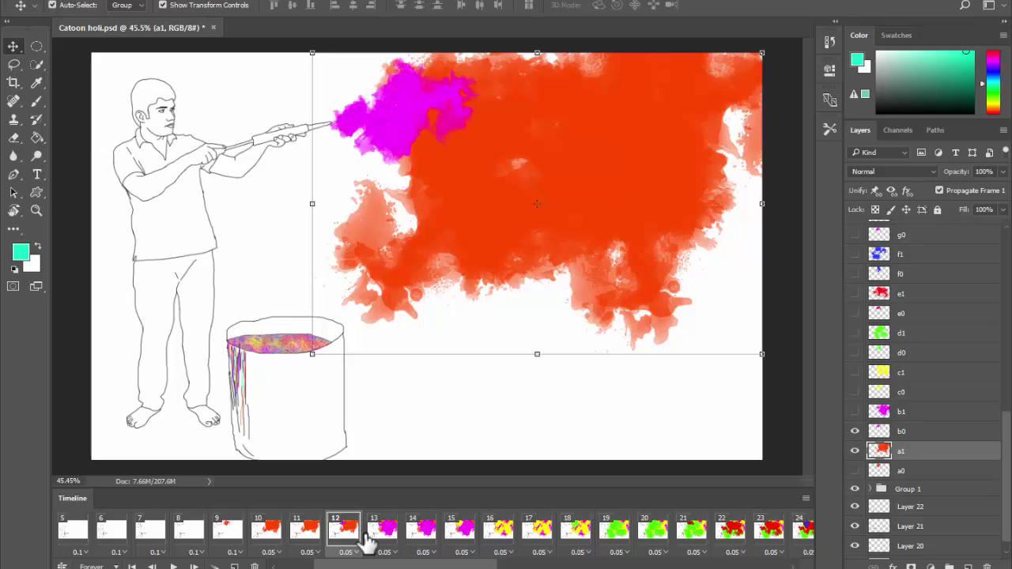
left_click(922, 433)
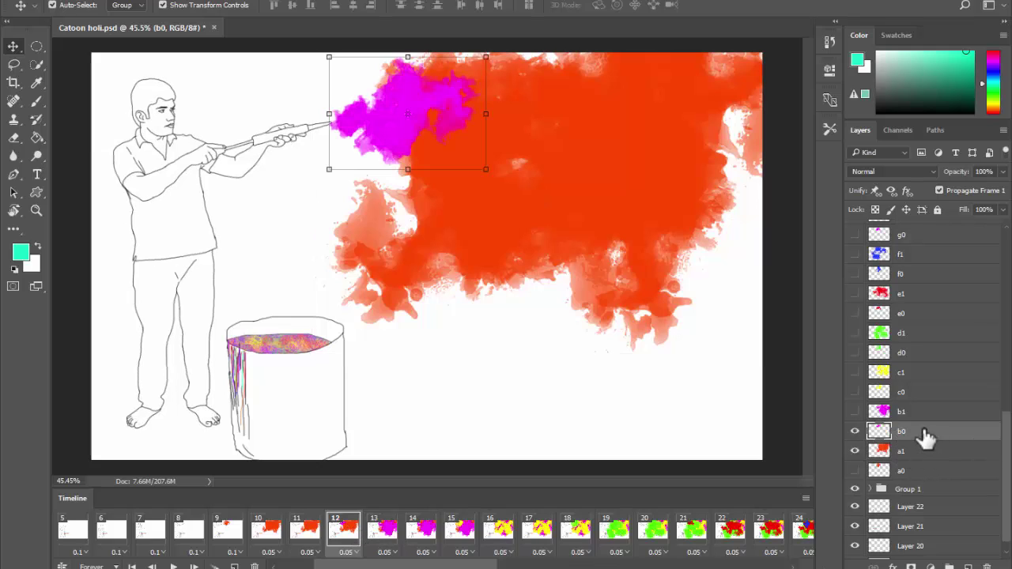
left_click(856, 431)
left_click(855, 431)
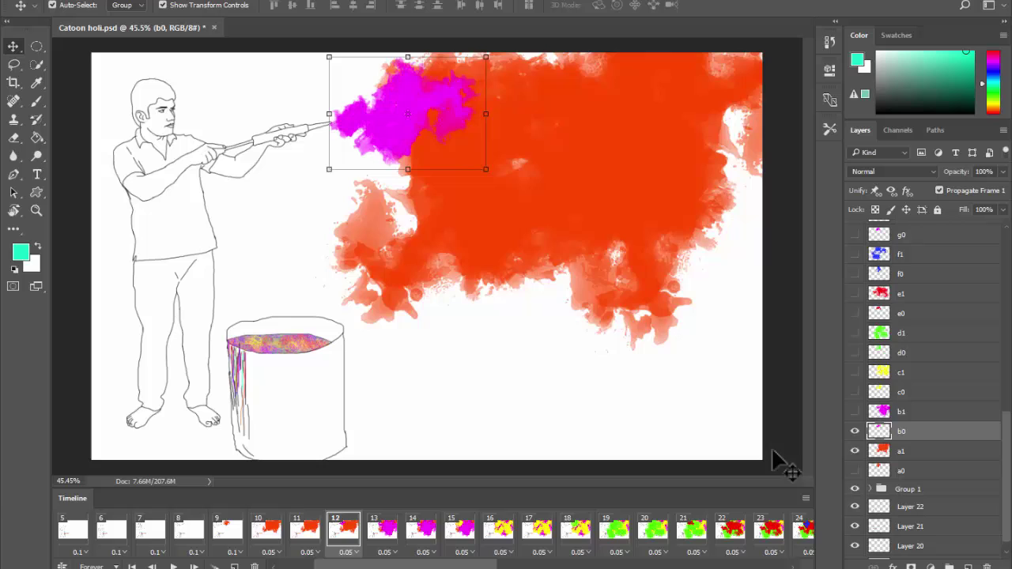
Show frame 13, select splash layer b1 and toggle its visibility off and back on.
left_click(392, 542)
left_click(901, 417)
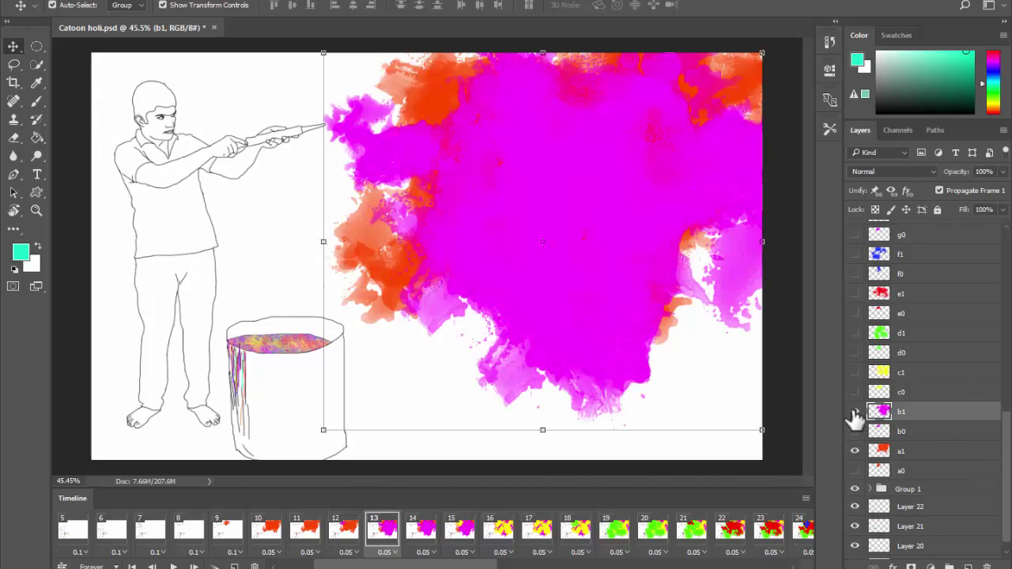
left_click(855, 412)
left_click(855, 412)
View frames 14 to 17 one after another to follow the growing yellow splash.
left_click(423, 530)
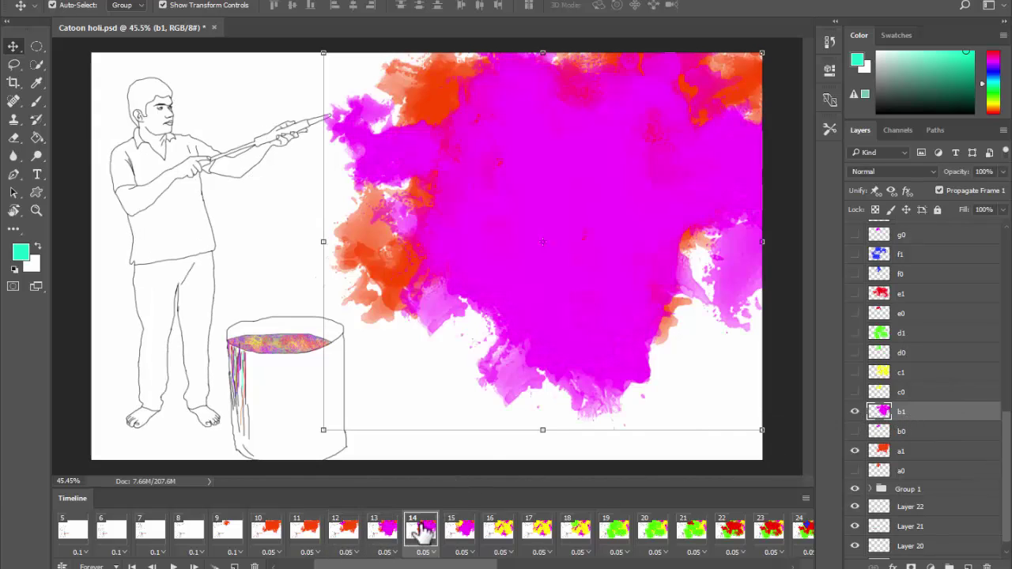
left_click(461, 530)
left_click(500, 530)
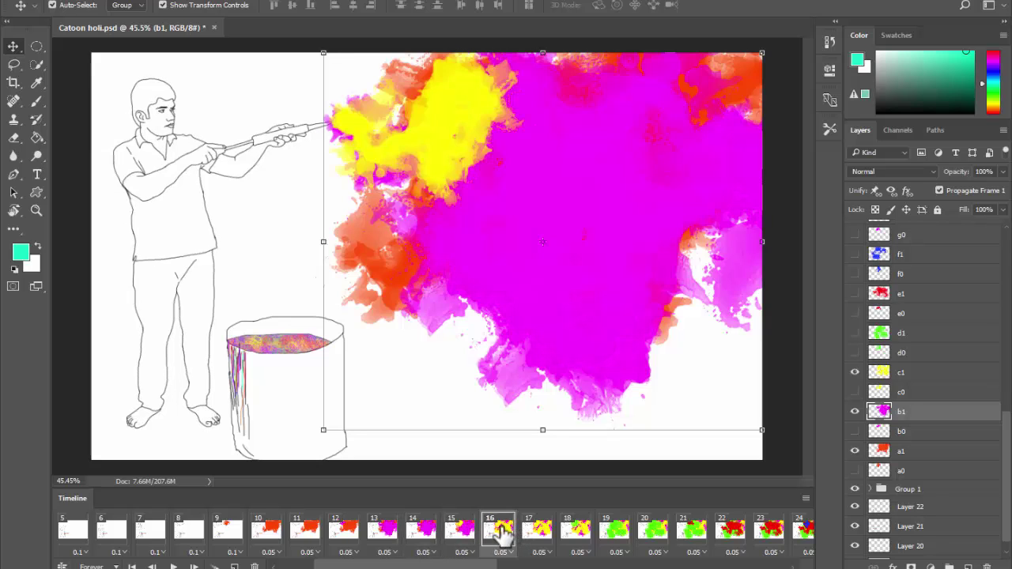
left_click(538, 530)
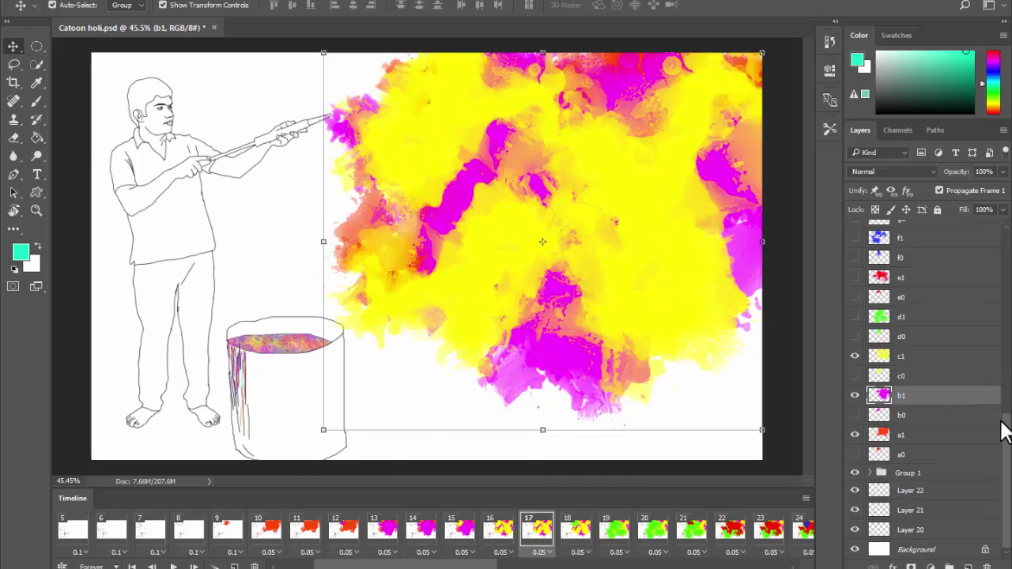
Select layer M1, show frame 47, and toggle the Happy Holi text layer off and back on.
left_click_drag(1007, 437, 1009, 249)
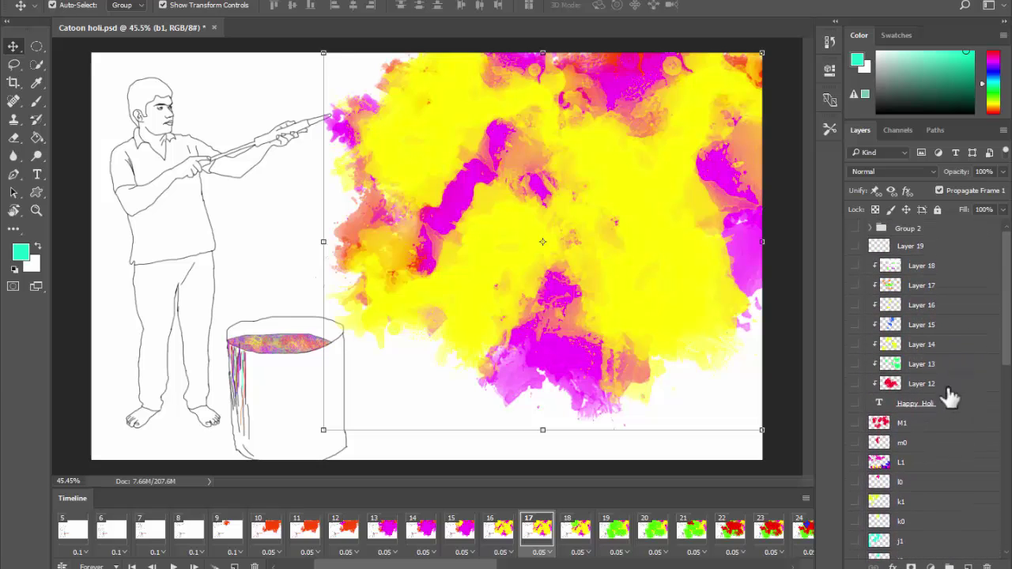
left_click(916, 425)
left_click_drag(429, 567, 735, 562)
left_click(485, 530)
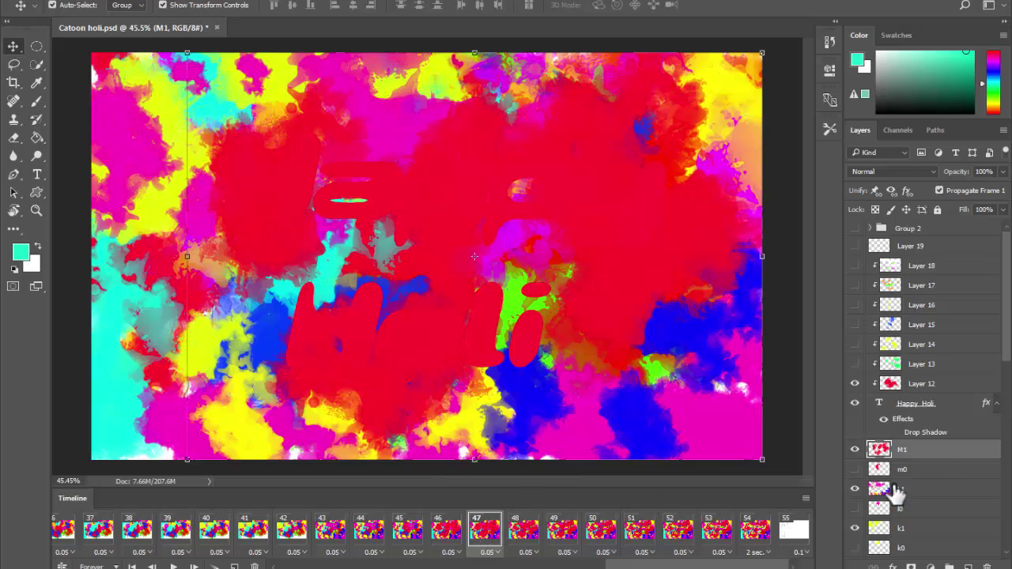
left_click(955, 406)
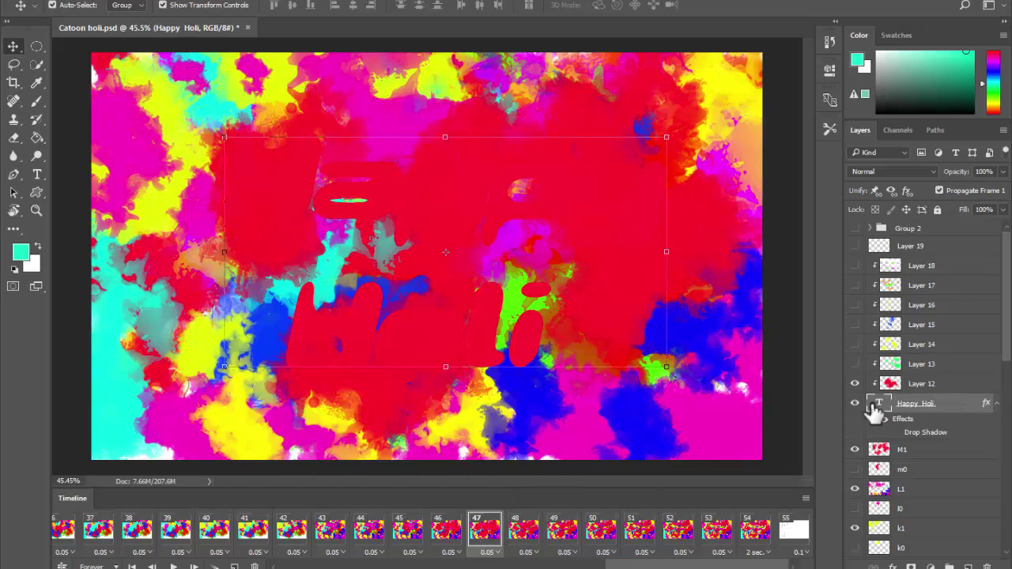
left_click(856, 404)
left_click(856, 404)
Compare frames 47 to 49, return to frame 48 and select clipped Layer 12, then Layer 13.
left_click(525, 531)
left_click(564, 532)
left_click(486, 532)
left_click(522, 532)
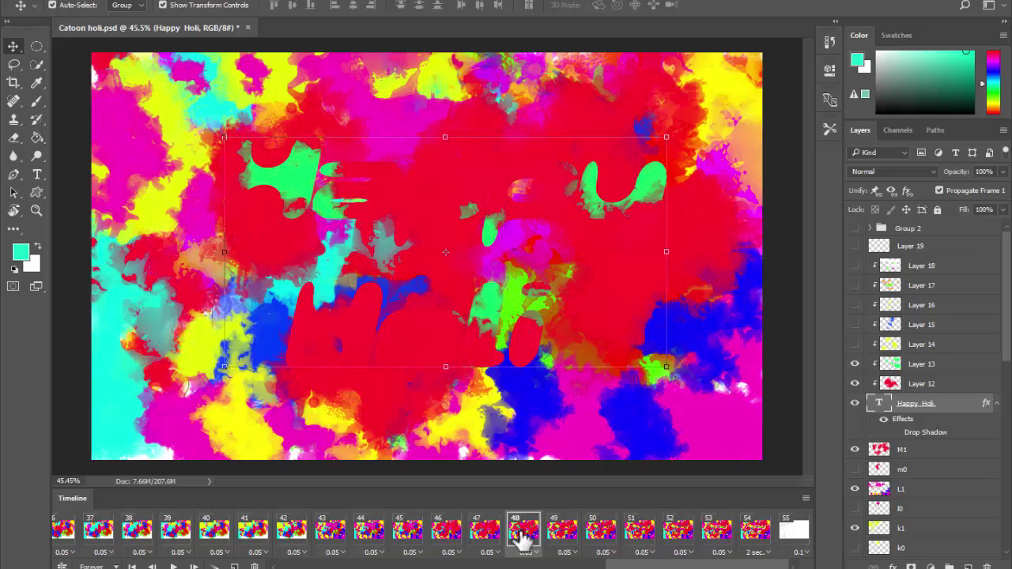
left_click(949, 384)
left_click(947, 365)
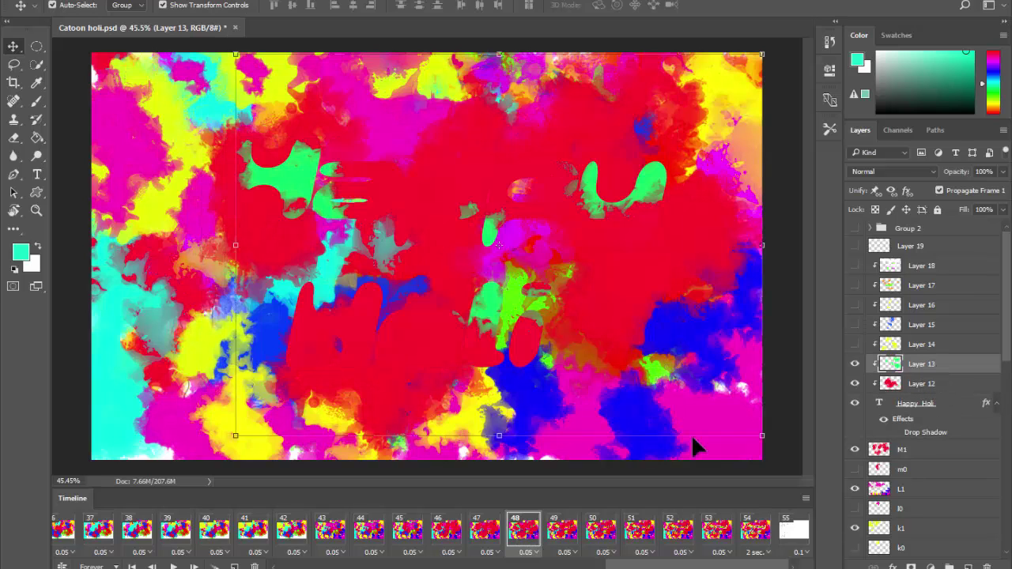
Toggle Layer 14 off and on in frame 49, and select Layer 15 in frame 50.
left_click(564, 535)
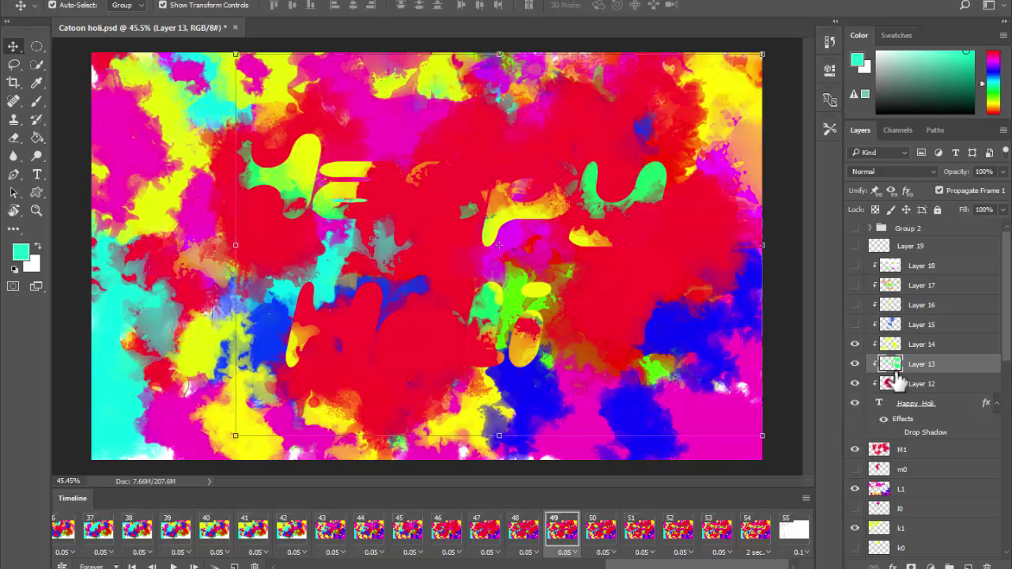
left_click(941, 347)
left_click(854, 345)
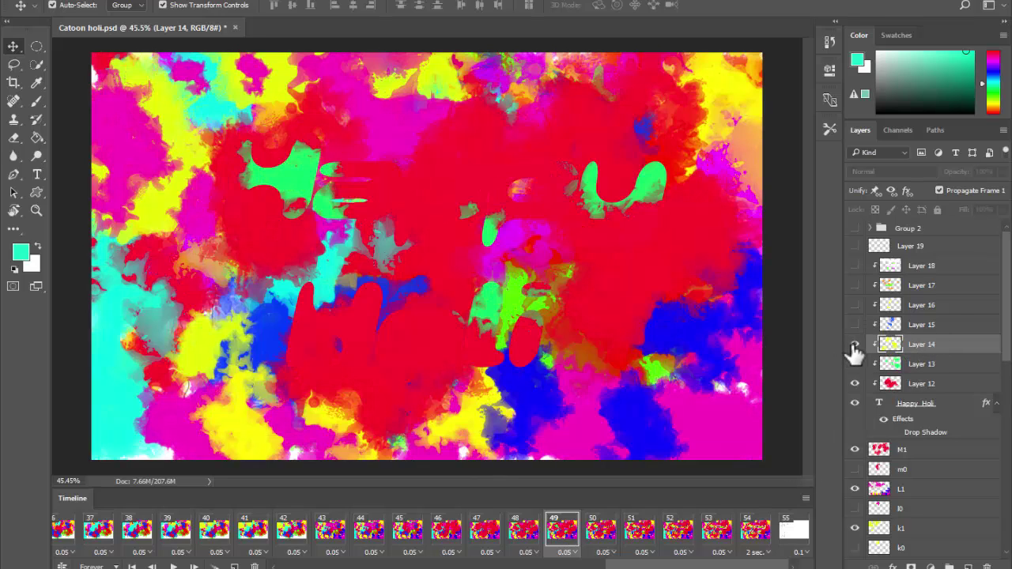
left_click(854, 345)
left_click(601, 540)
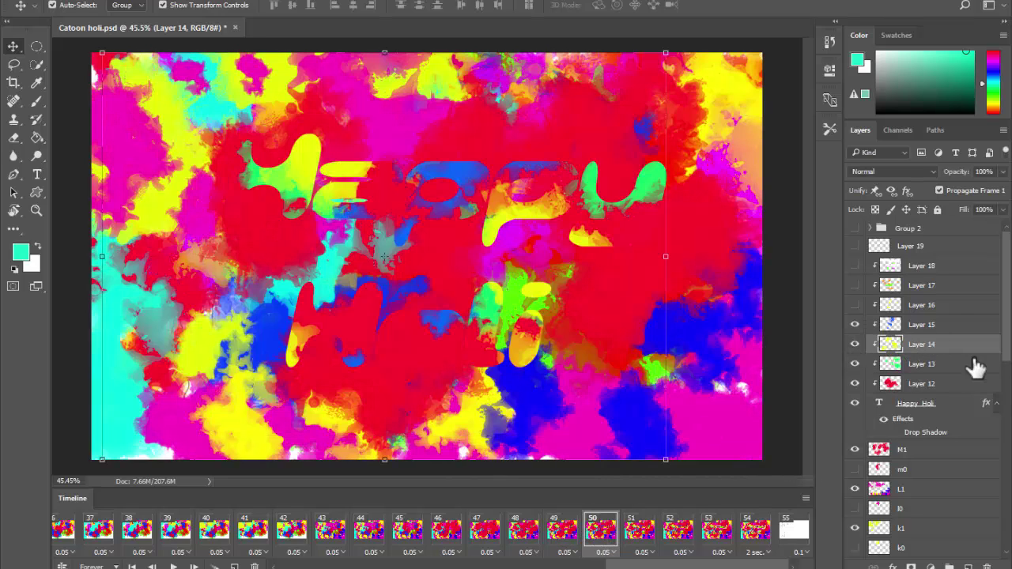
left_click(949, 325)
View frames 51 to 54 in order to follow the filling of the Happy Holi lettering.
left_click(639, 530)
left_click(678, 530)
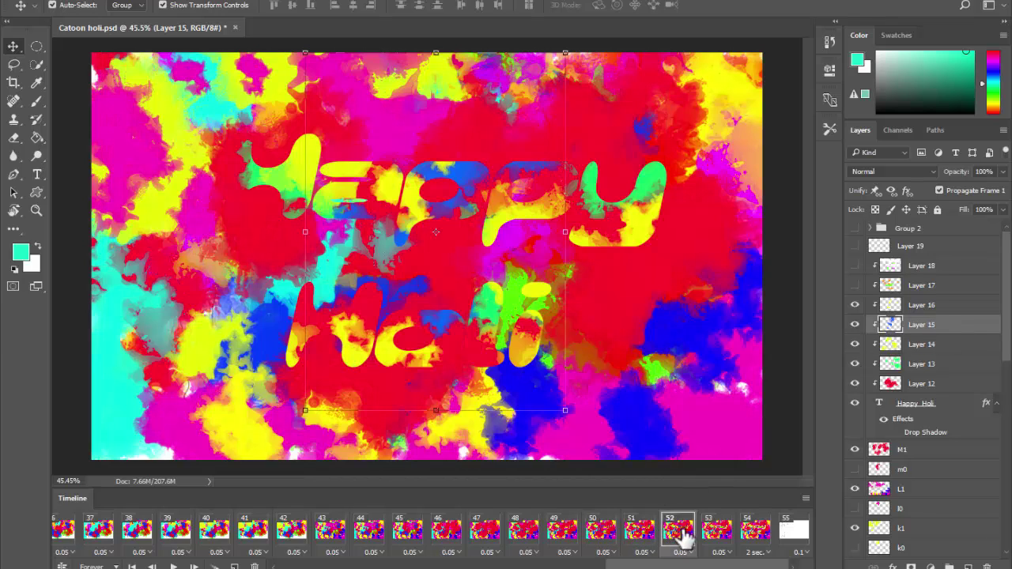
left_click(717, 532)
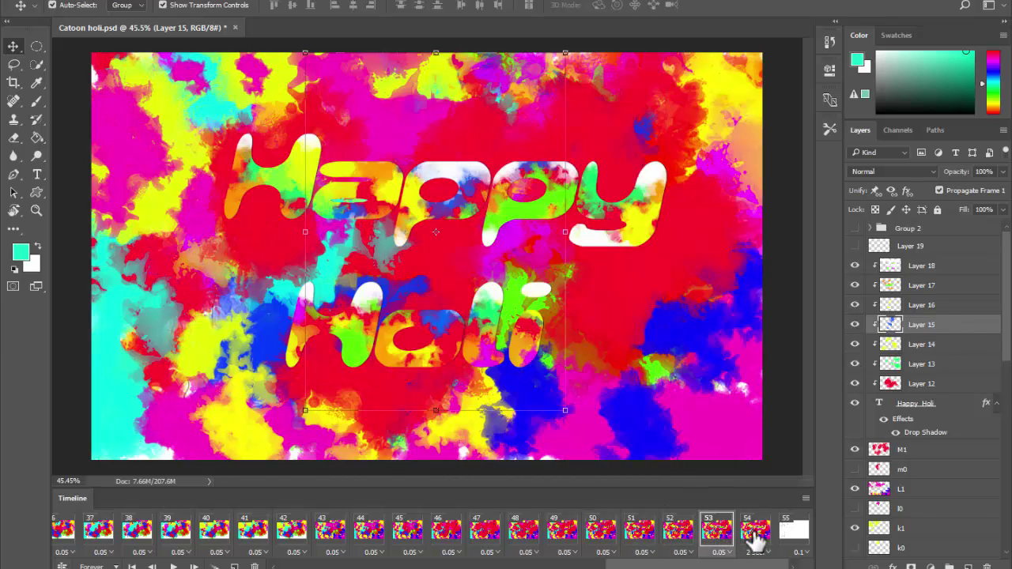
left_click(755, 540)
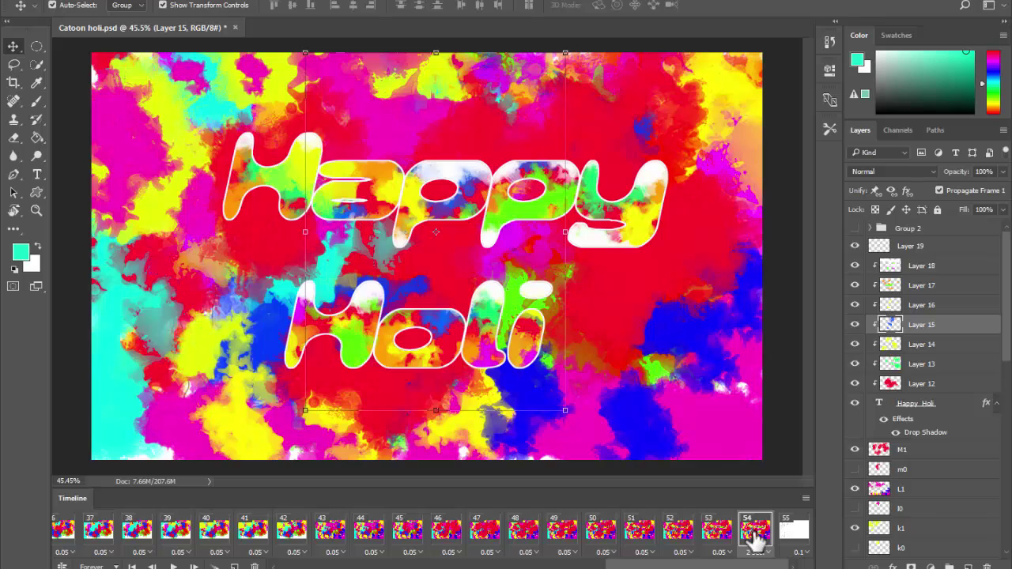
Select Layer 19 in frame 54 and toggle the white text outline off and on twice.
left_click(935, 250)
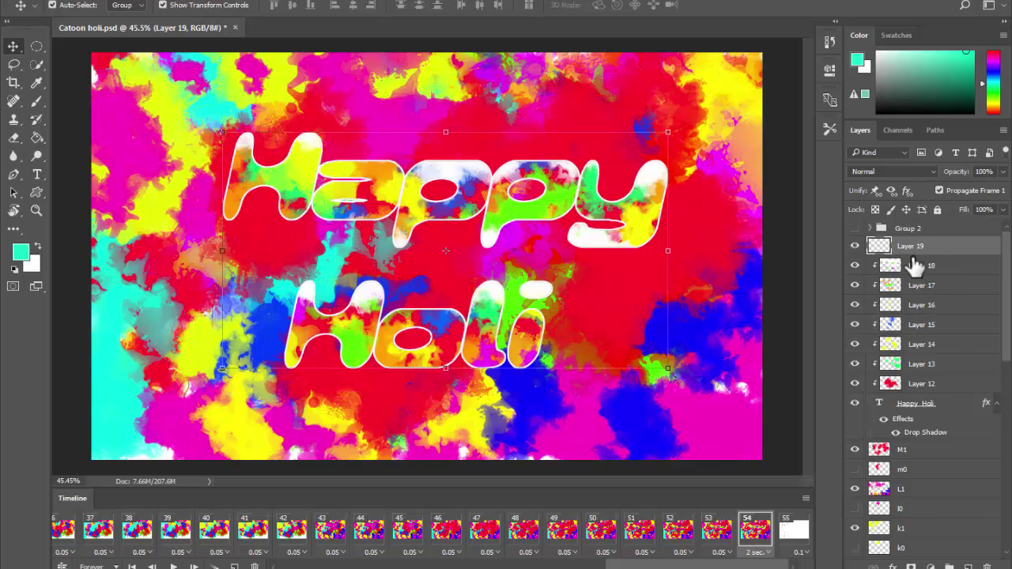
left_click(855, 246)
left_click(855, 246)
left_click(855, 246)
left_click(855, 246)
Scale the white outline on Layer 19 to about 102.5% around the Happy Holi text and apply the transform.
mouse_move(433, 204)
left_mouse_down()
mouse_move(387, 222)
mouse_move(372, 141)
mouse_move(479, 186)
mouse_move(434, 214)
left_mouse_up()
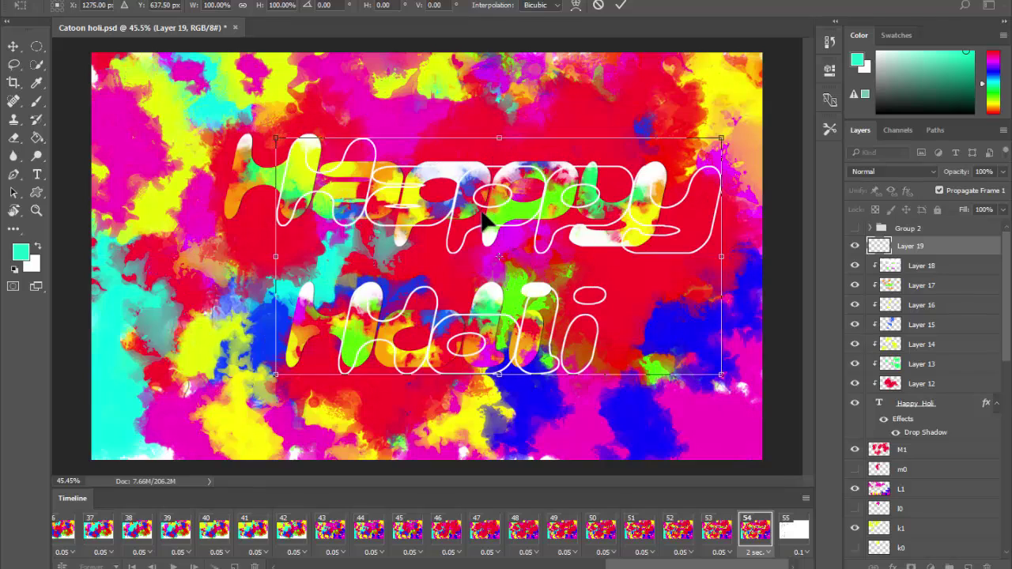
left_click_drag(668, 127, 677, 125)
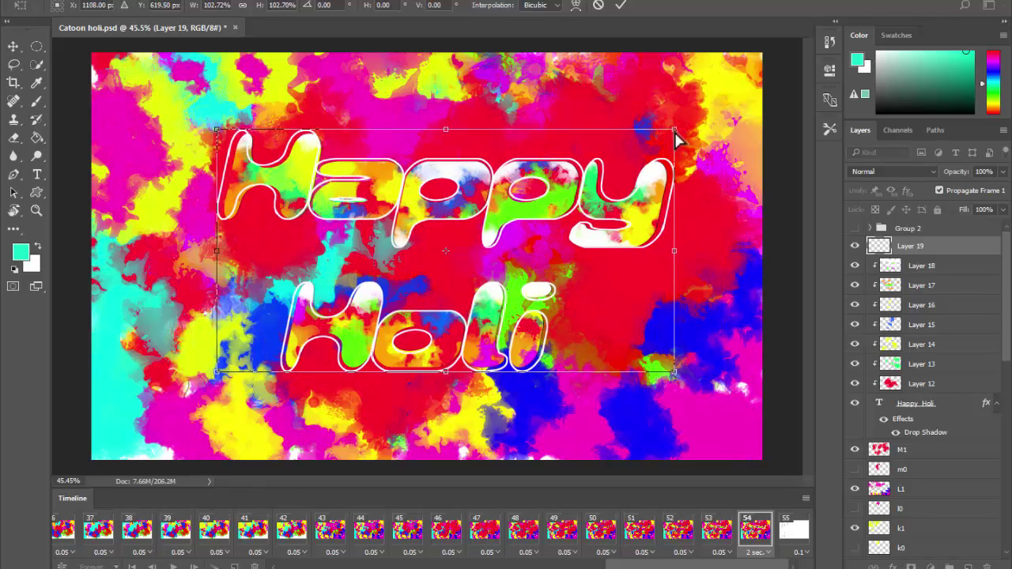
key("ctrl+z")
left_click_drag(671, 128, 675, 126)
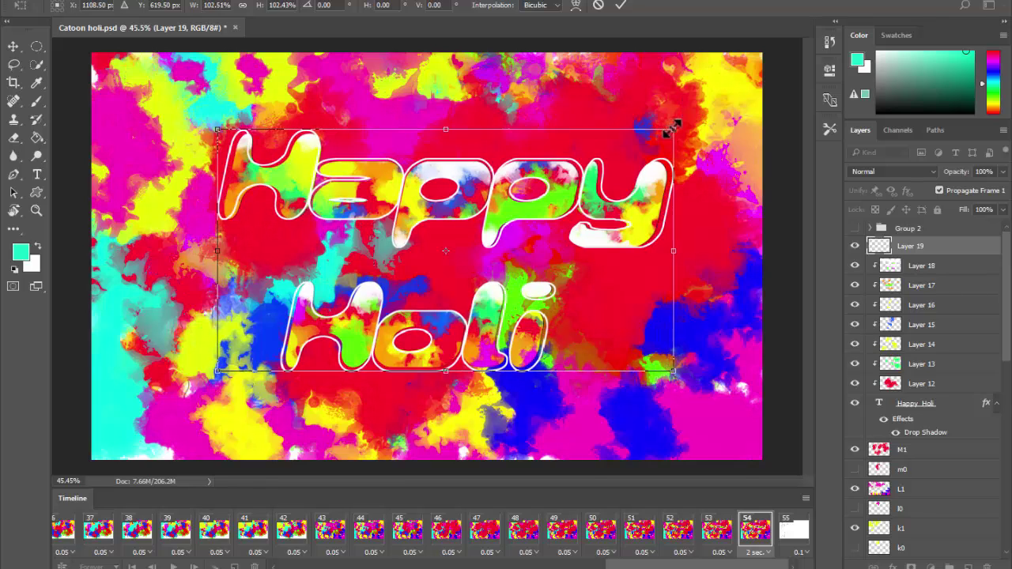
key("Return")
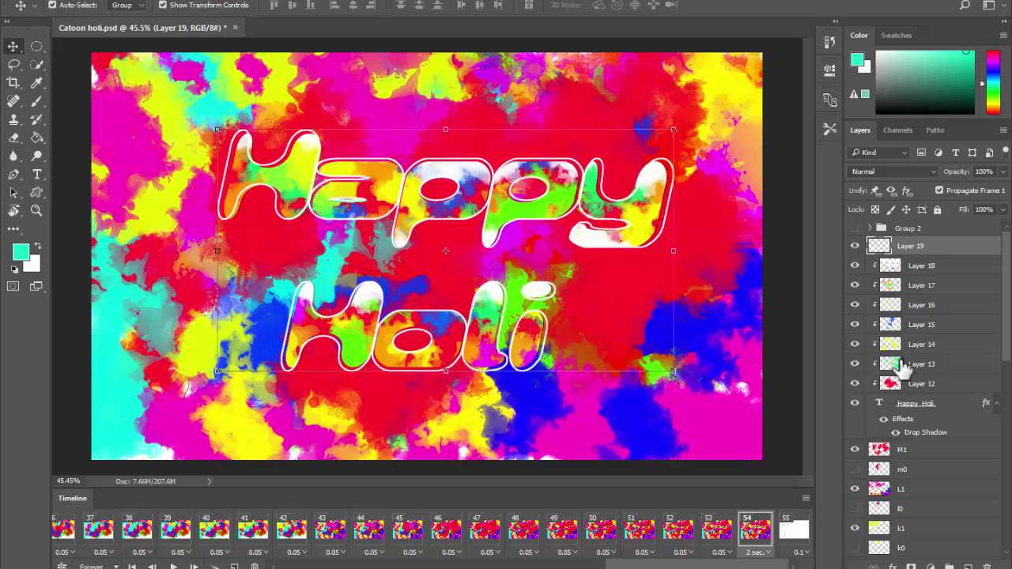
Toggle the enlarged outline on Layer 19 and the Happy Holi text layer to compare them.
left_click(855, 246)
left_click(855, 246)
left_click(855, 246)
left_click(855, 246)
left_click(941, 405)
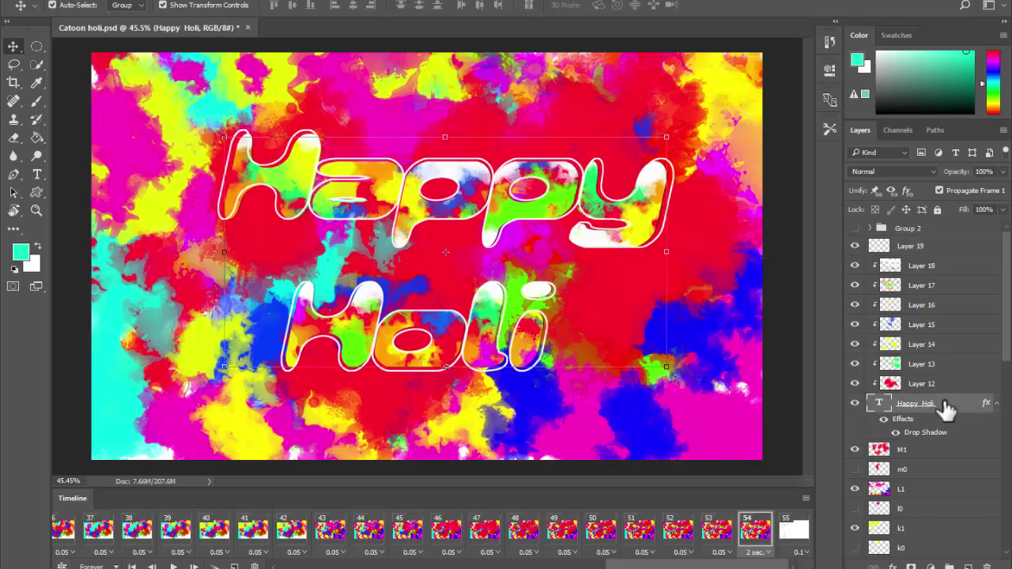
left_click(855, 404)
left_click(855, 403)
Create a new layer above Layer 19 and load the Happy Holi text shape as a selection.
left_click(922, 252)
left_click(968, 567)
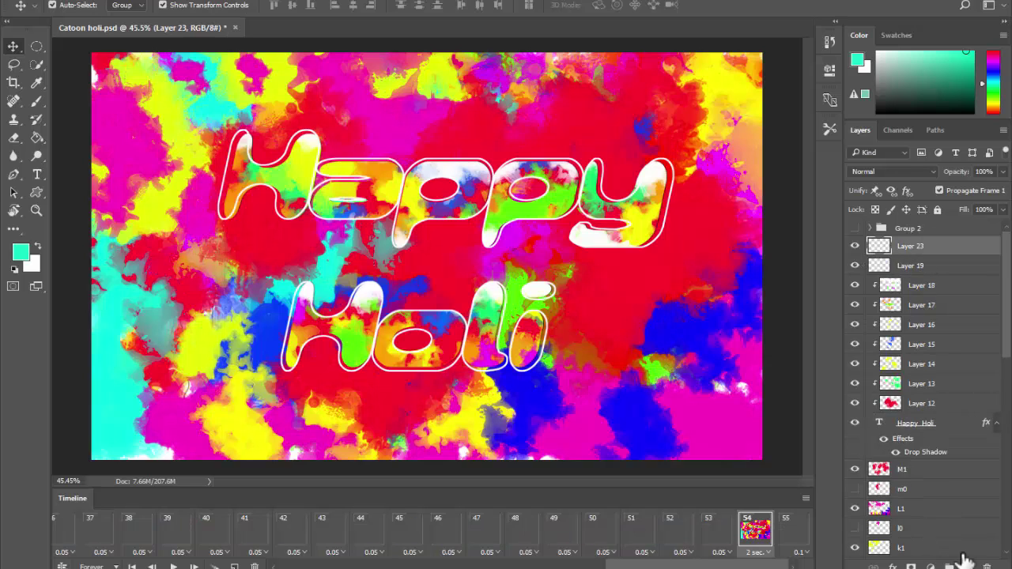
left_click(880, 426, "ctrl")
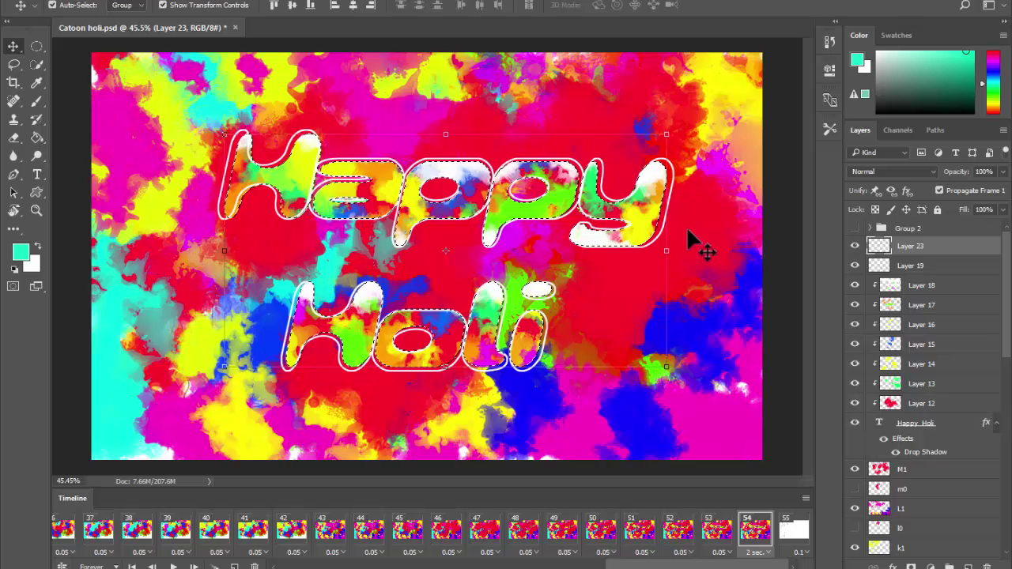
Expand the Happy Holi text selection by 4 pixels.
left_click(188, 1)
mouse_move(240, 165)
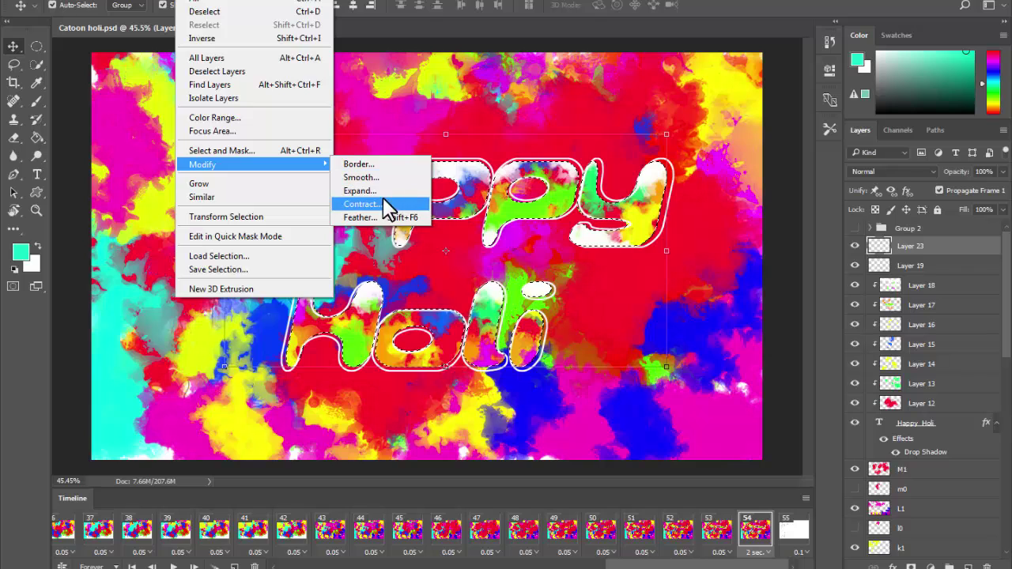
left_click(382, 194)
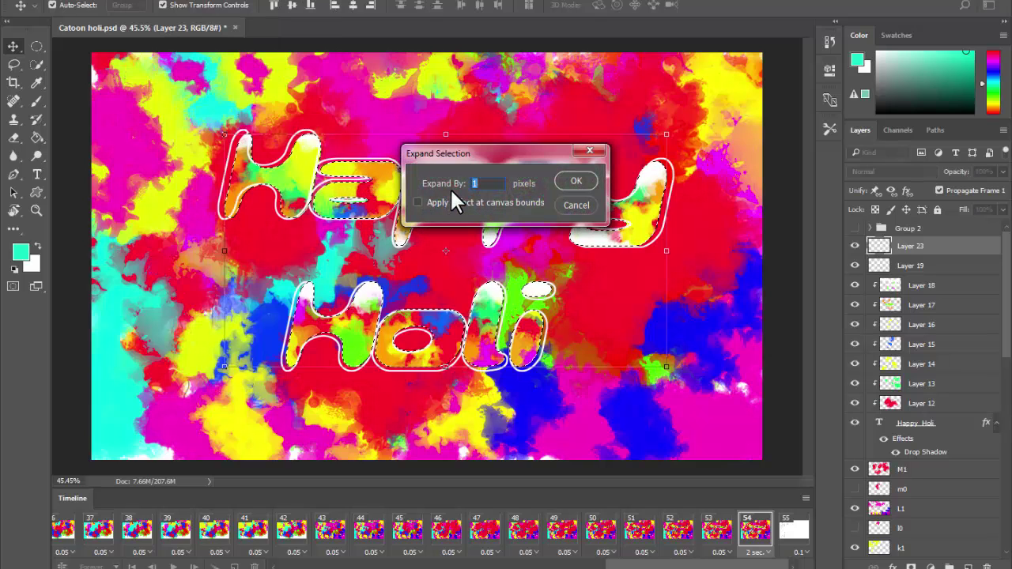
type("4")
key("Return")
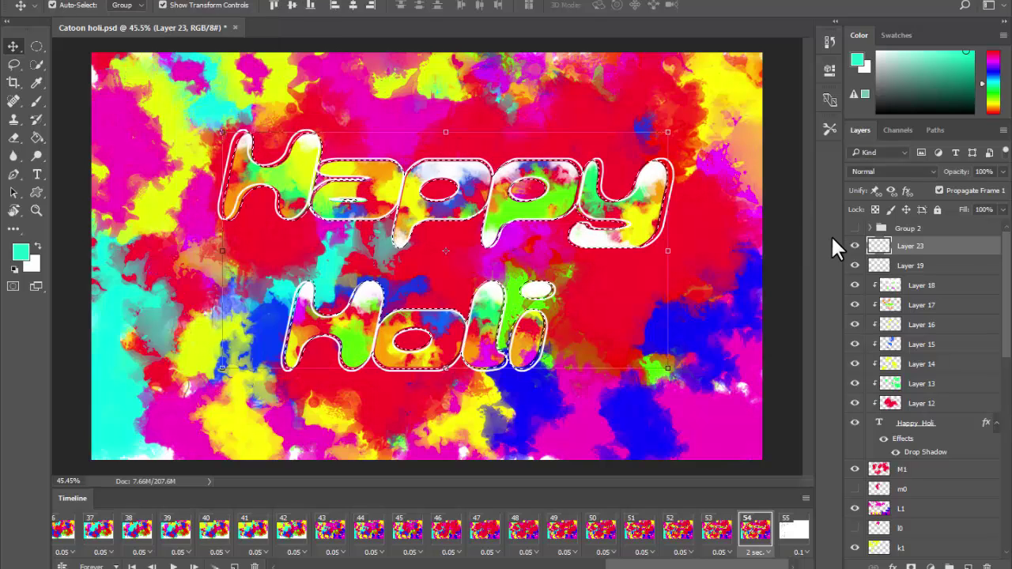
Fill the expanded selection with the teal foreground colour on Layer 23 and cut out the Happy Holi text shape, leaving an outline.
key("shift+F5")
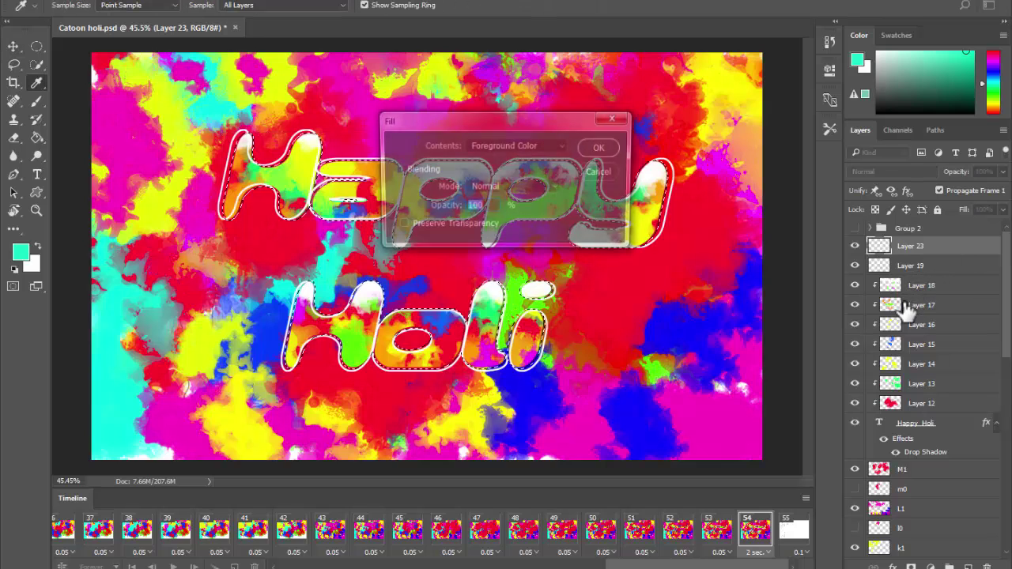
key("Return")
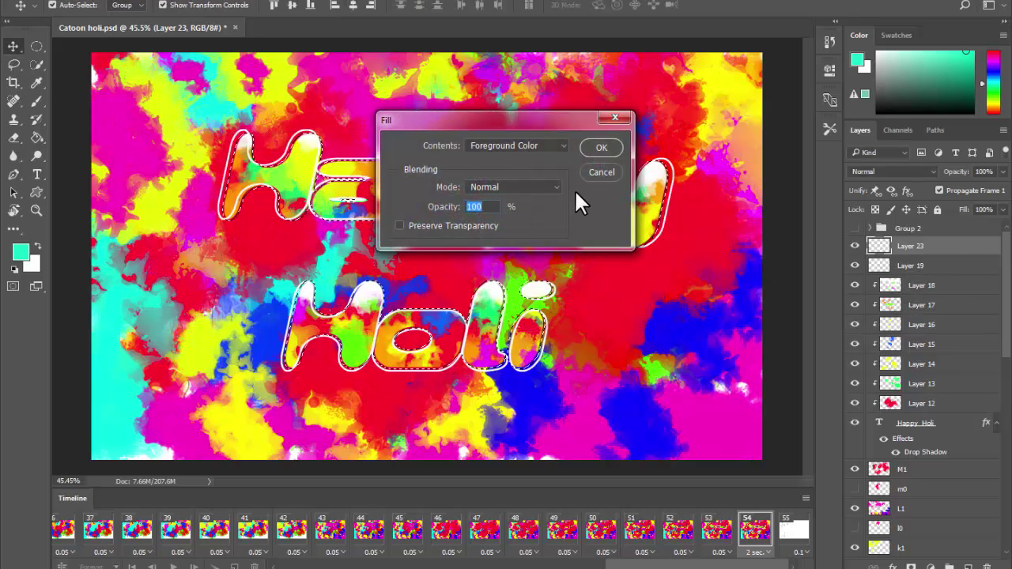
key("ctrl+d")
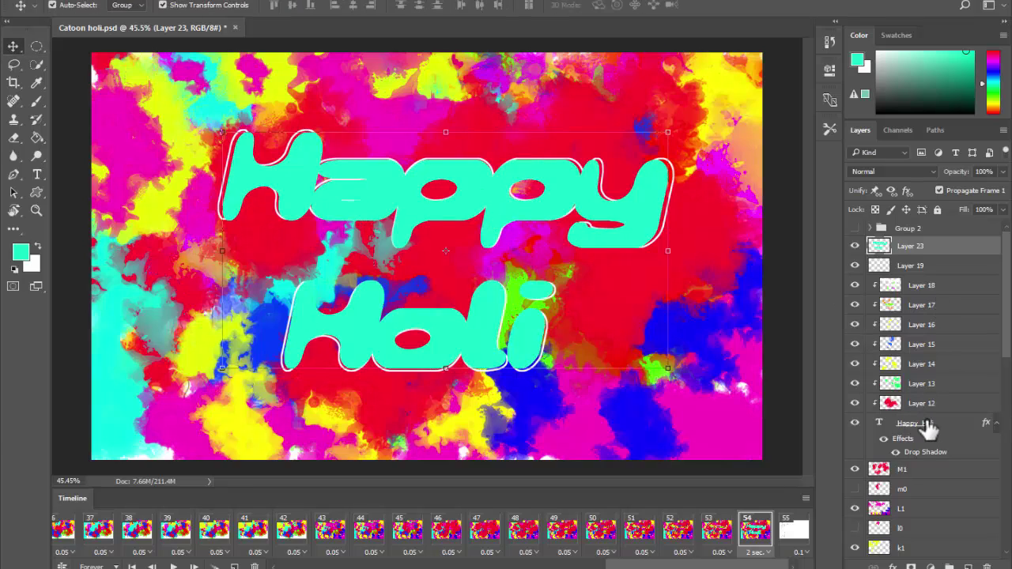
left_click(881, 428, "ctrl")
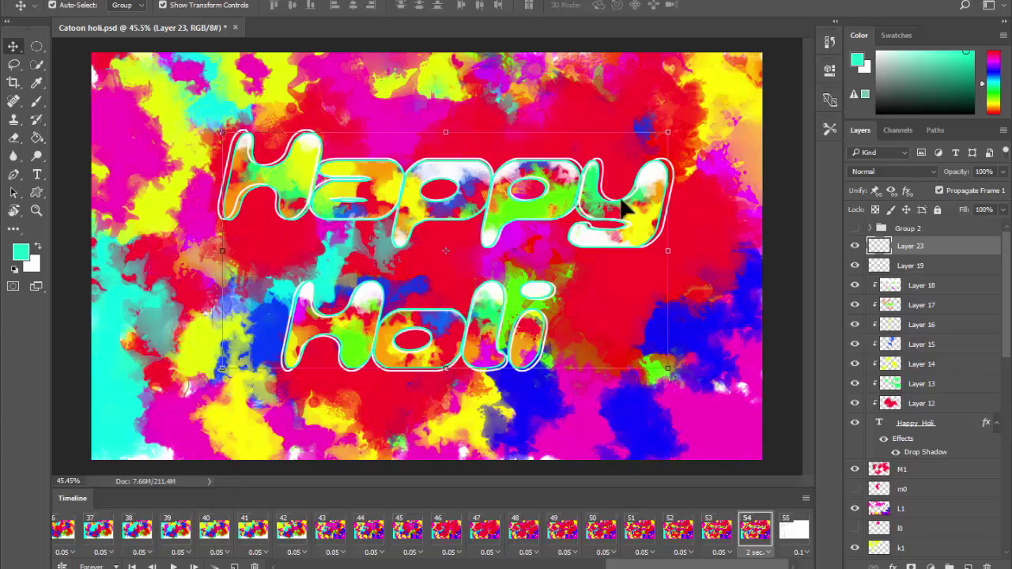
Move the teal outline up and away from the Happy Holi lettering, and delete Layer 23.
left_click_drag(556, 214, 633, 165)
key("Return")
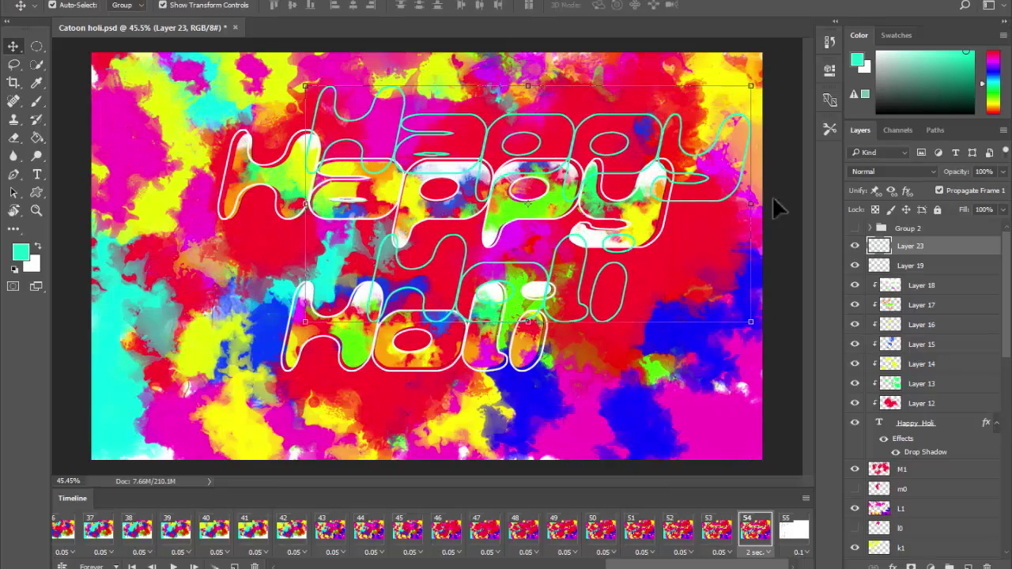
key("Delete")
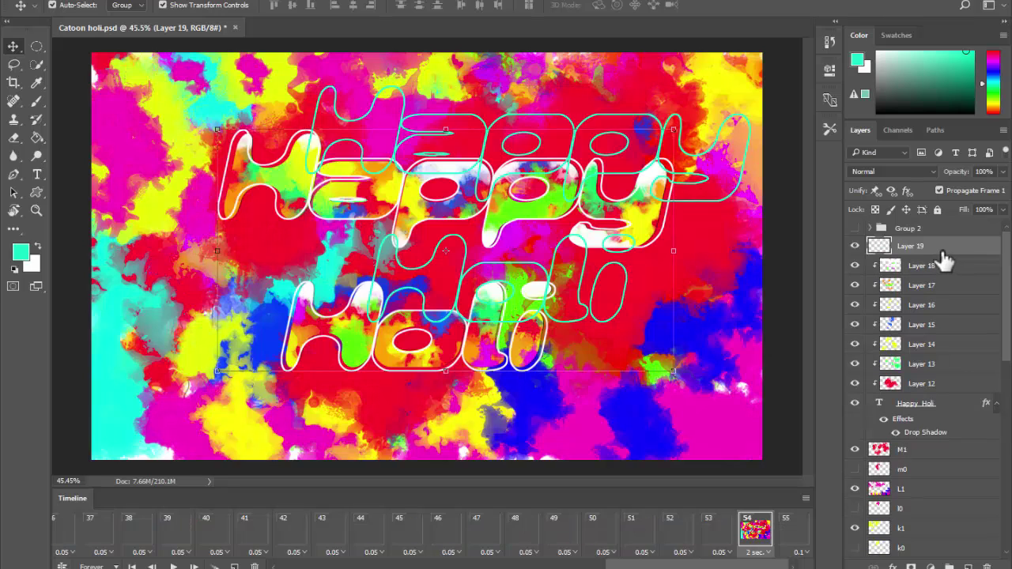
Compare frame 55 with frame 54, expand Group 1, and toggle tracing layer 11 to check what it shows.
left_click(793, 534)
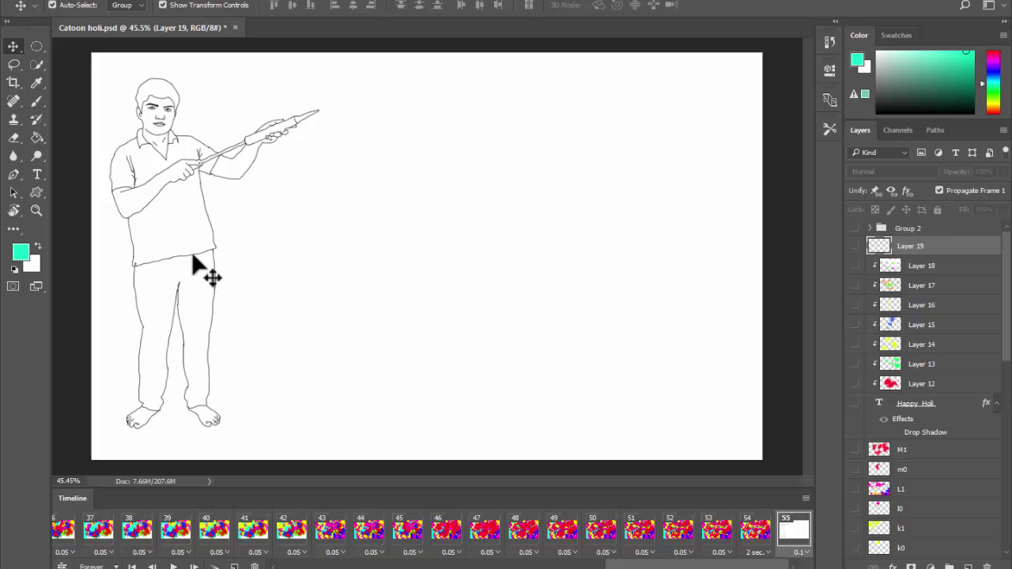
left_click(756, 534)
left_click(793, 536)
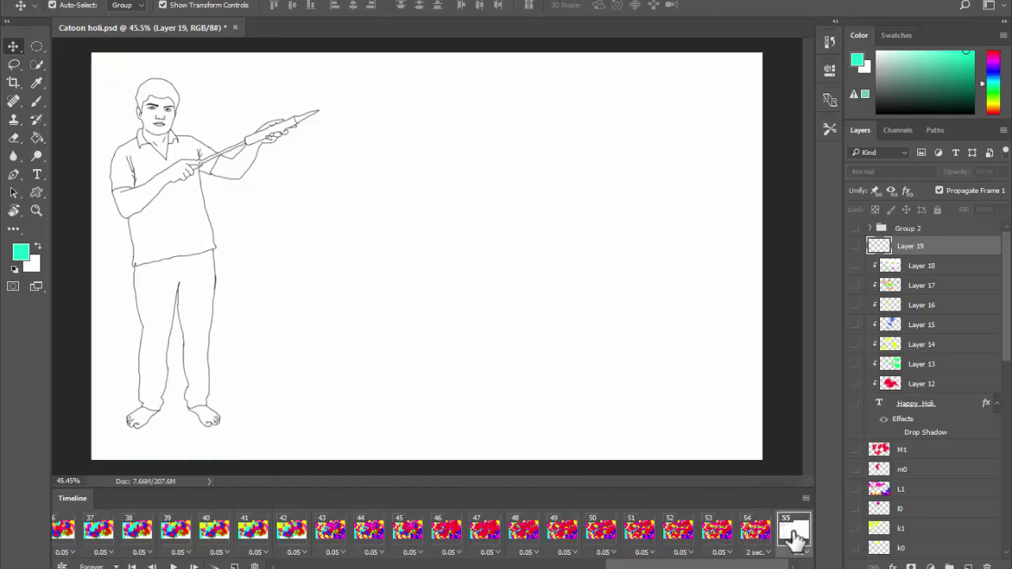
left_click_drag(1009, 269, 1011, 484)
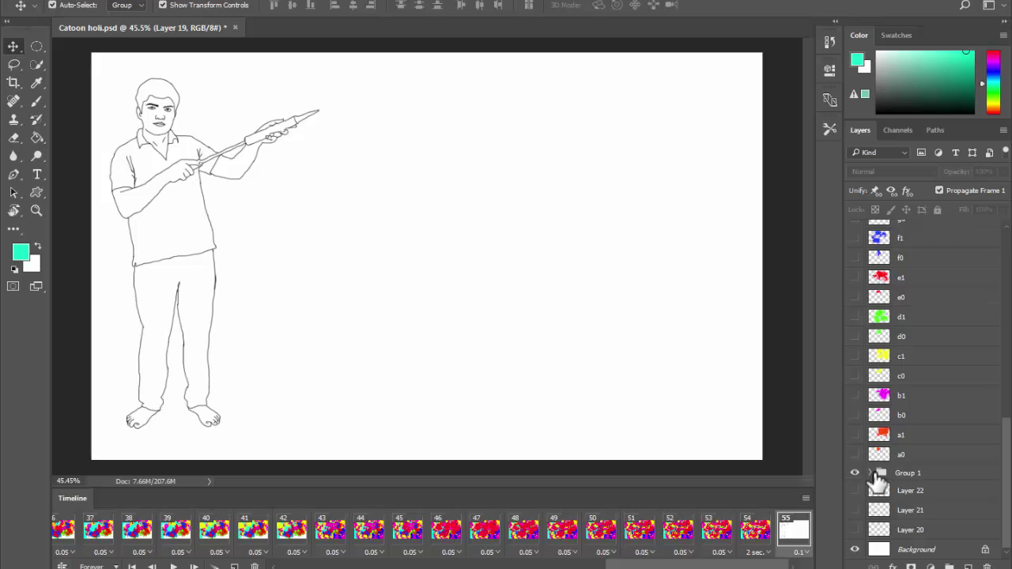
left_click(872, 473)
left_click(922, 396)
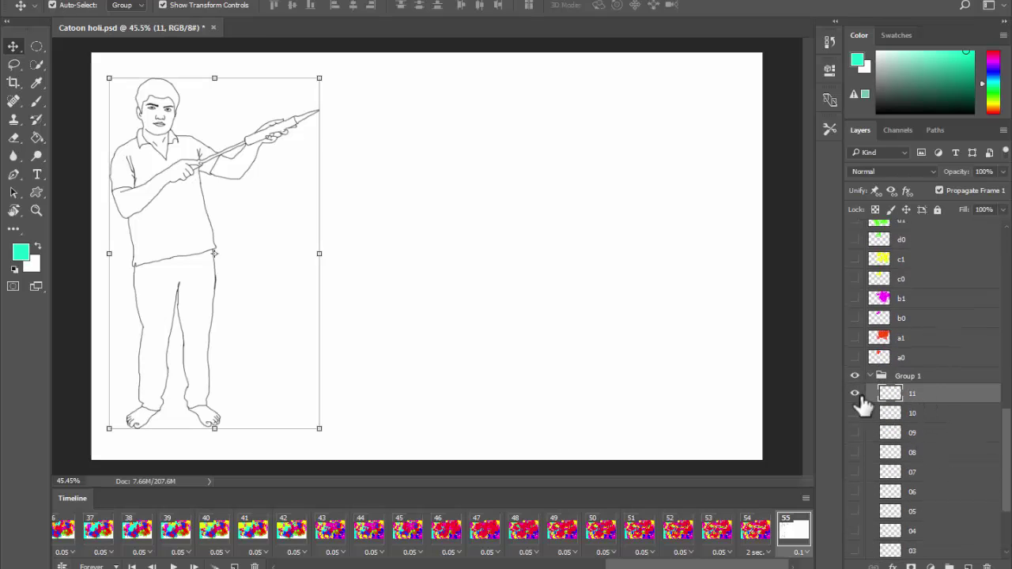
left_click(856, 394)
left_click(856, 394)
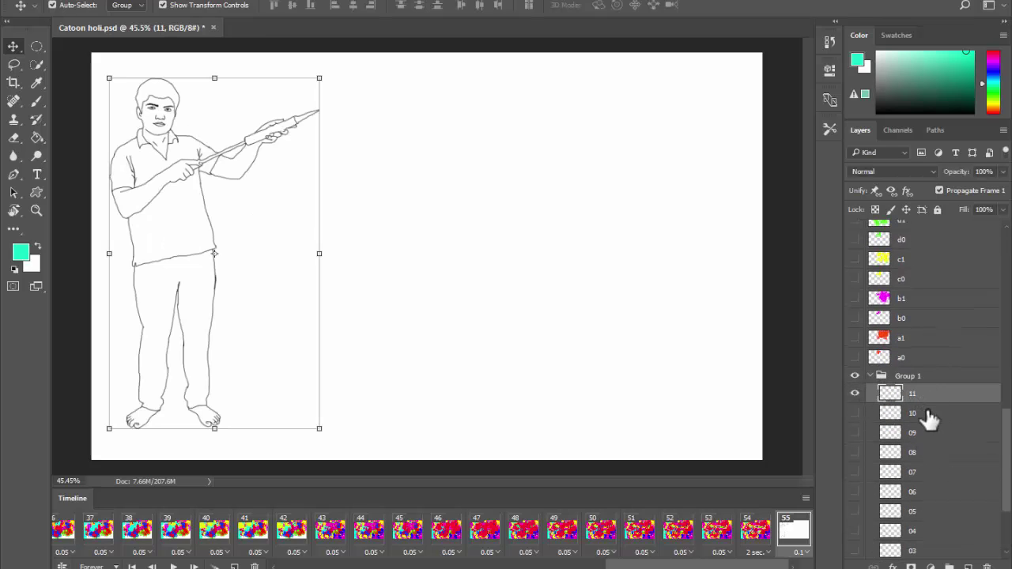
Delete frame 55, which shows tracing layer 11, from the animation.
left_click(930, 417)
left_click(927, 394)
left_click(255, 567)
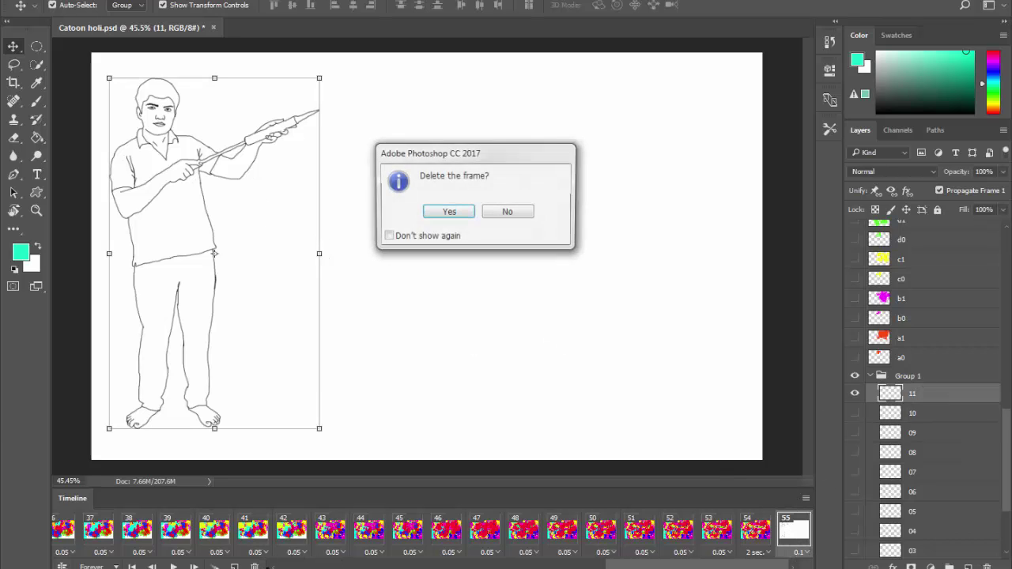
key("Return")
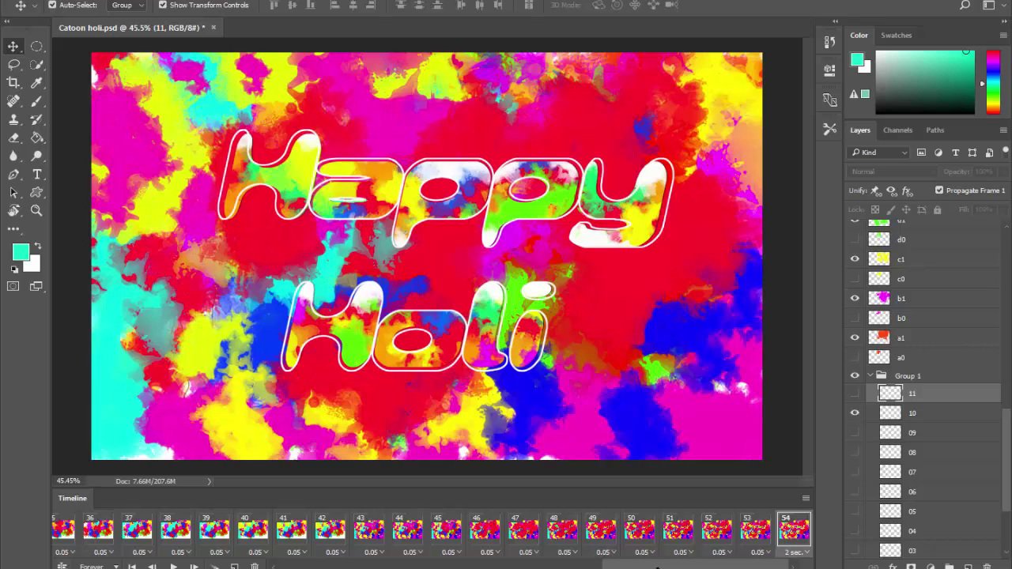
Play the animation from frame 1 to review the full sequence, and stop the playback.
left_click_drag(657, 568, 338, 567)
left_click(60, 530)
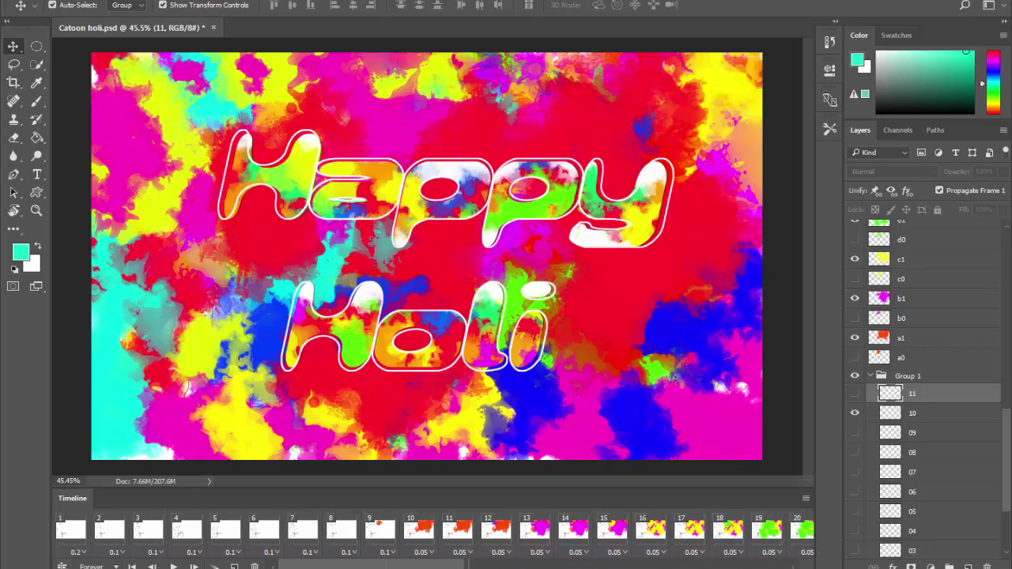
left_click(76, 535)
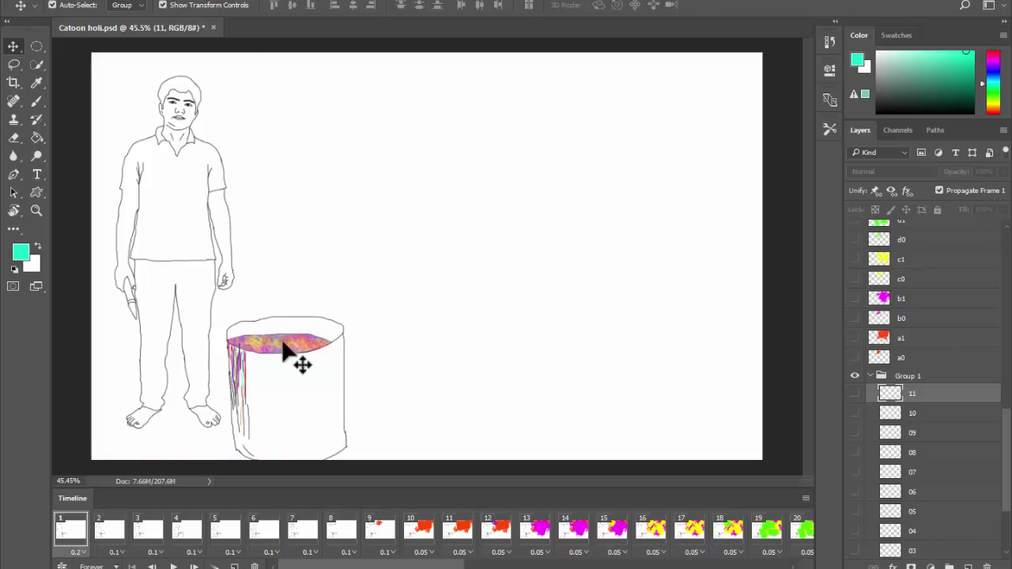
key("space")
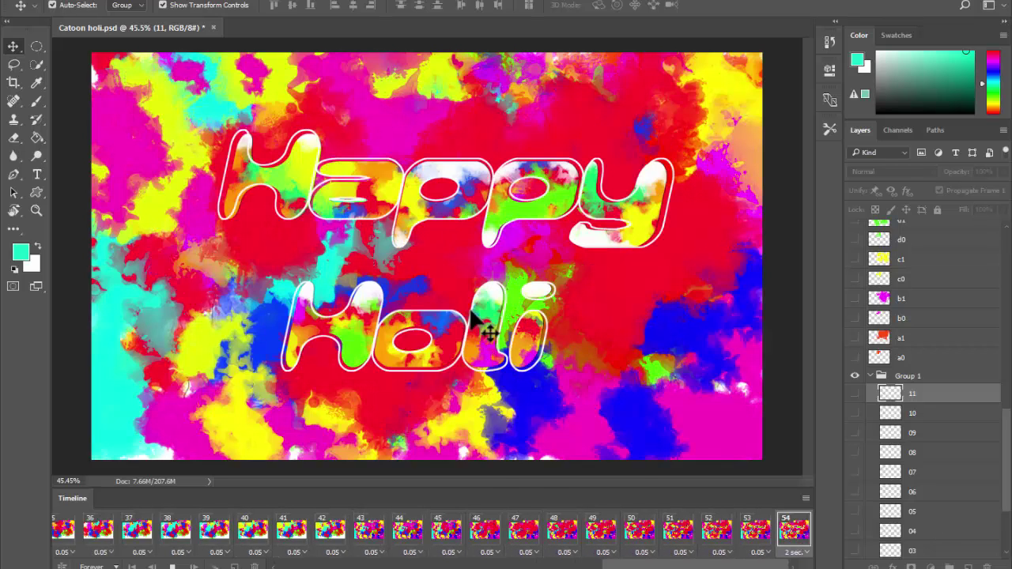
key("space")
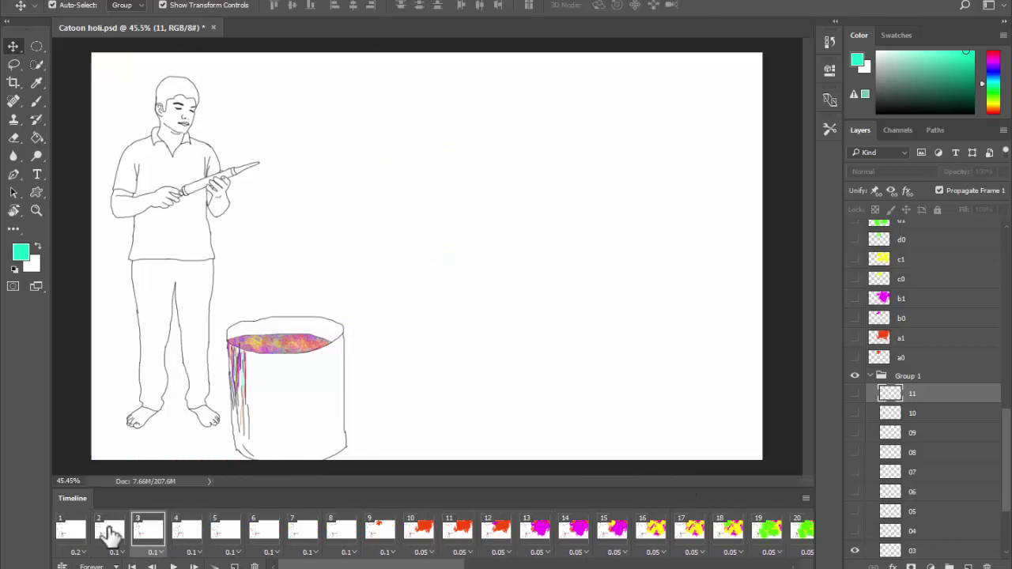
Step through the opening frames 1 to 9 twice to examine the man's poses and the first colour splash.
left_click(73, 532)
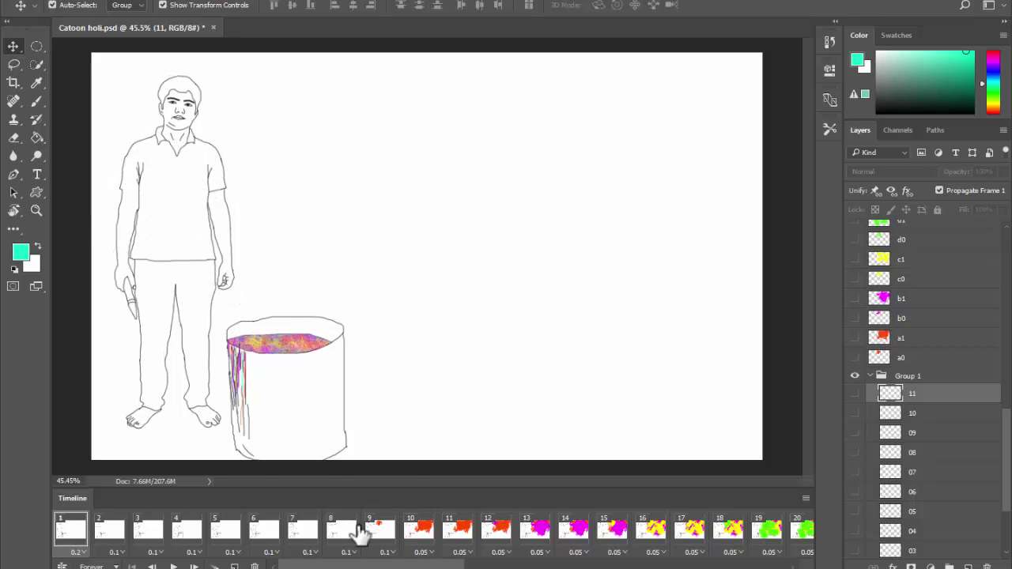
left_click_drag(443, 566, 278, 567)
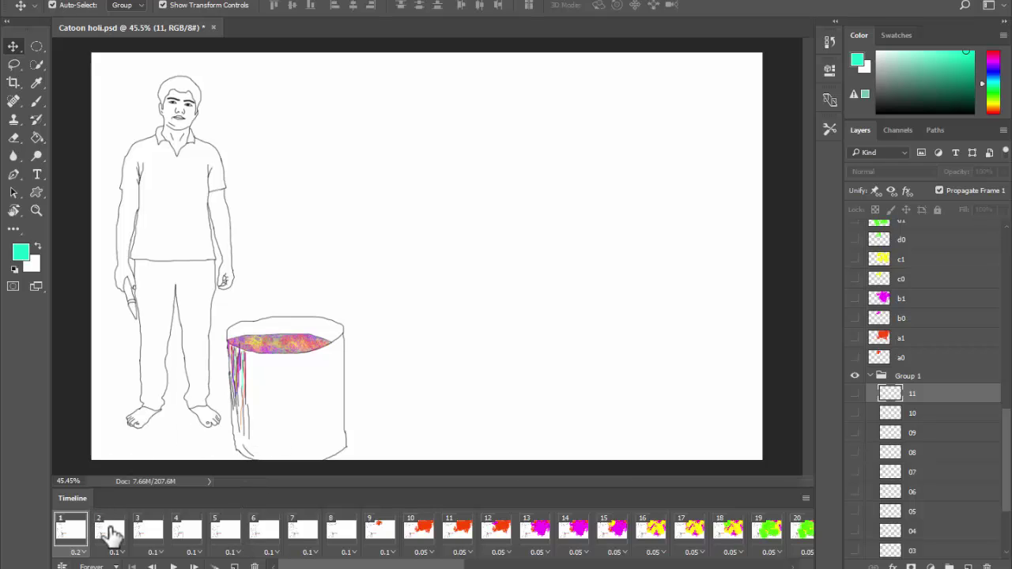
left_click(111, 535)
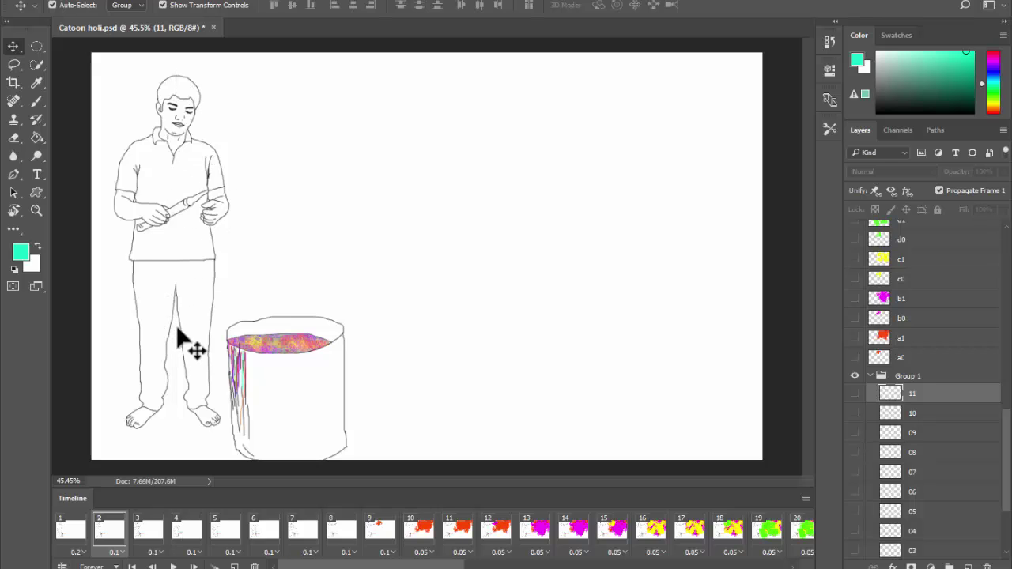
left_click(150, 539)
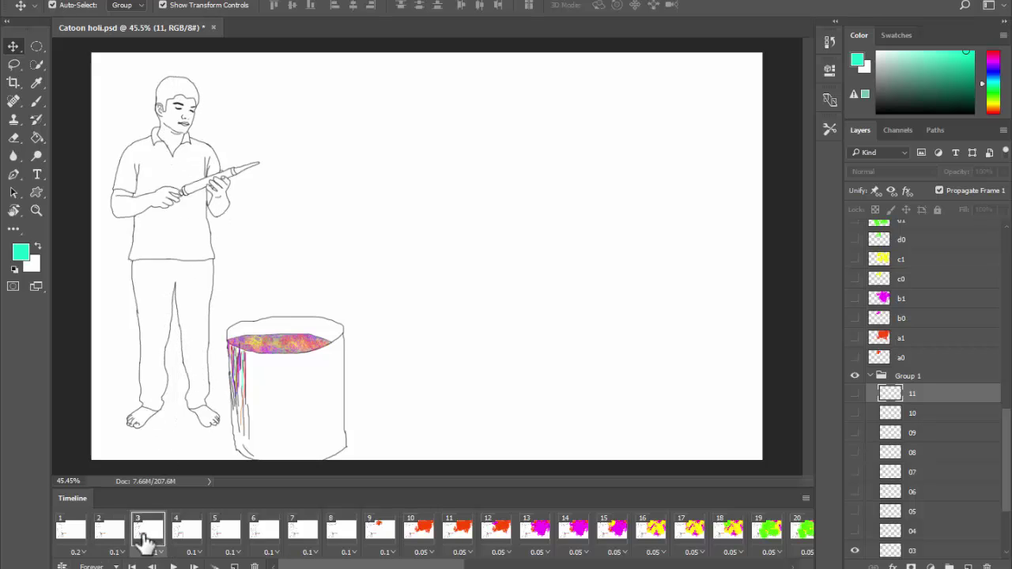
left_click(187, 542)
left_click(230, 536)
left_click(264, 534)
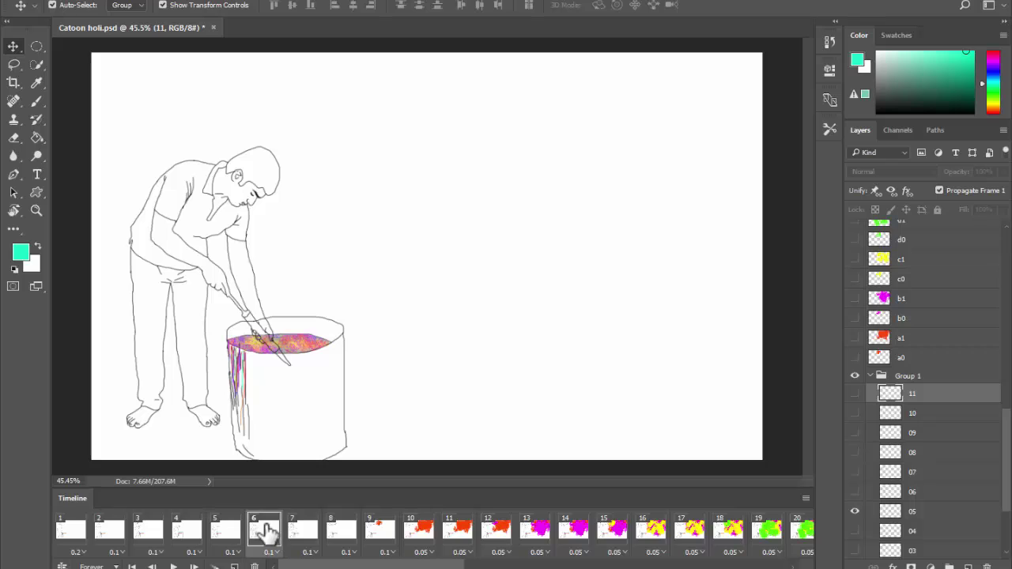
left_click(302, 535)
left_click(339, 533)
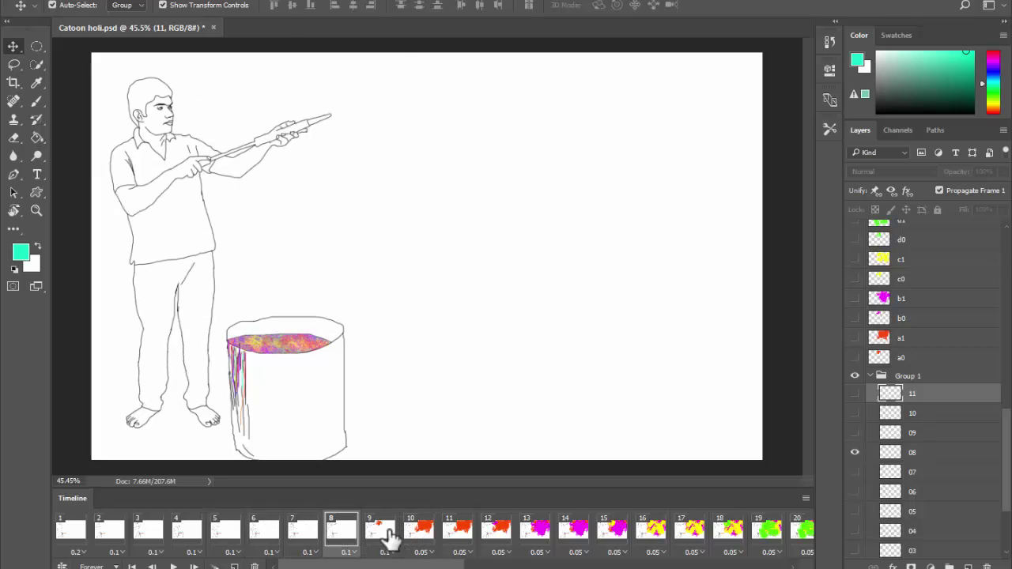
left_click(388, 537)
left_click(83, 536)
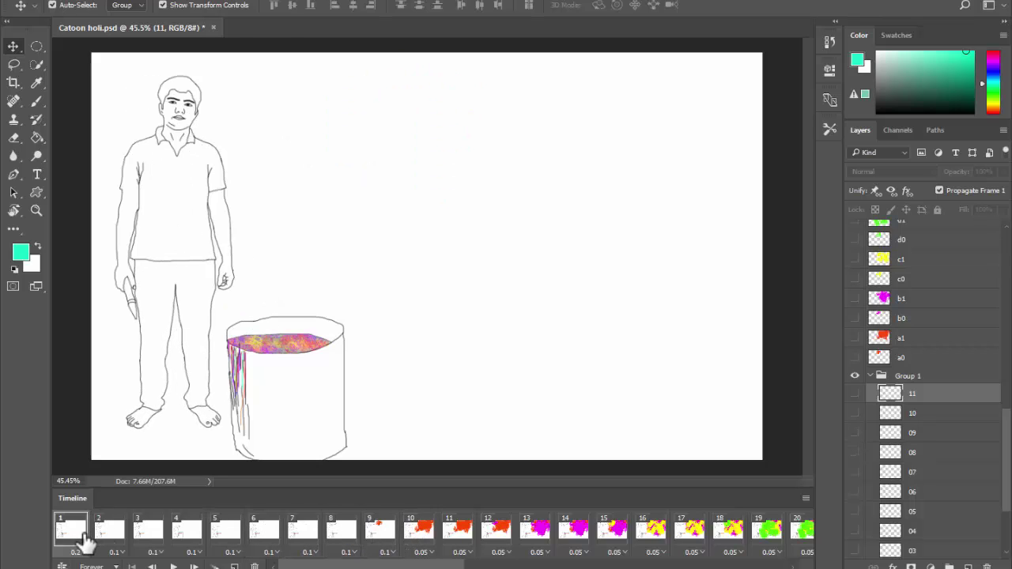
left_click(115, 536)
left_click(151, 536)
left_click(190, 538)
left_click(239, 536)
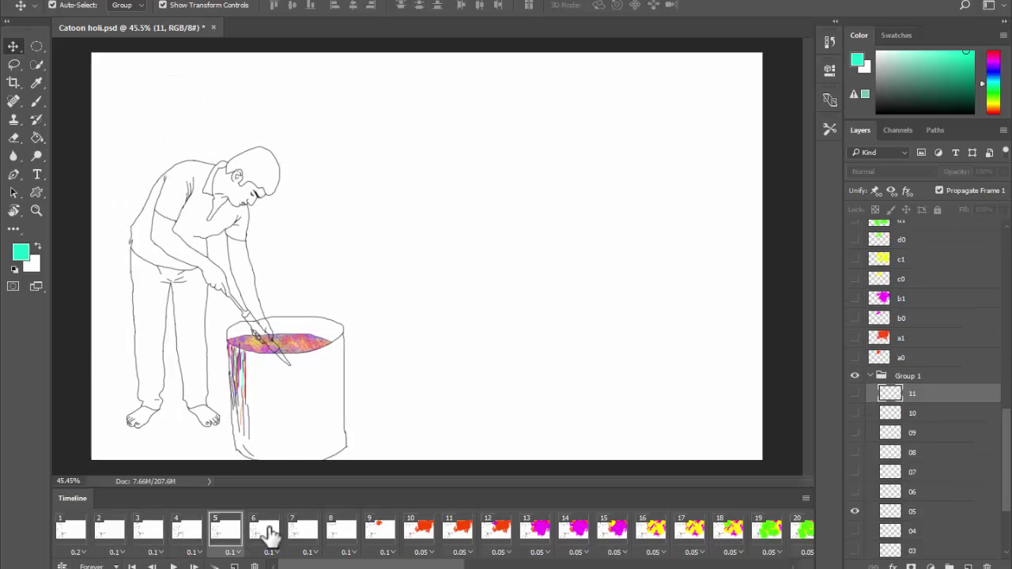
left_click(270, 536)
left_click(338, 536)
left_click(372, 536)
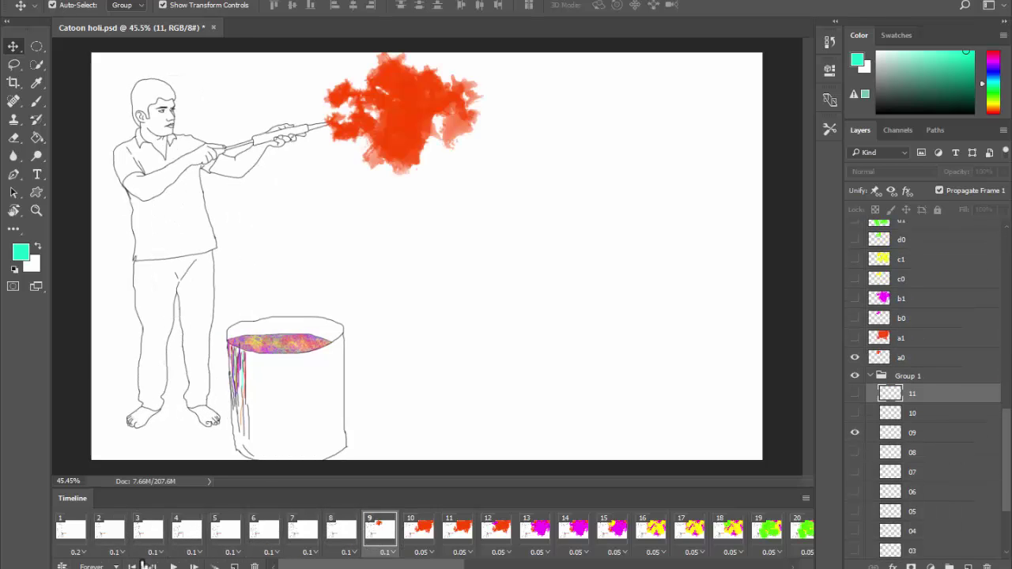
Deselect all layers and display the canvas full screen with the interface hidden.
left_click(445, 335)
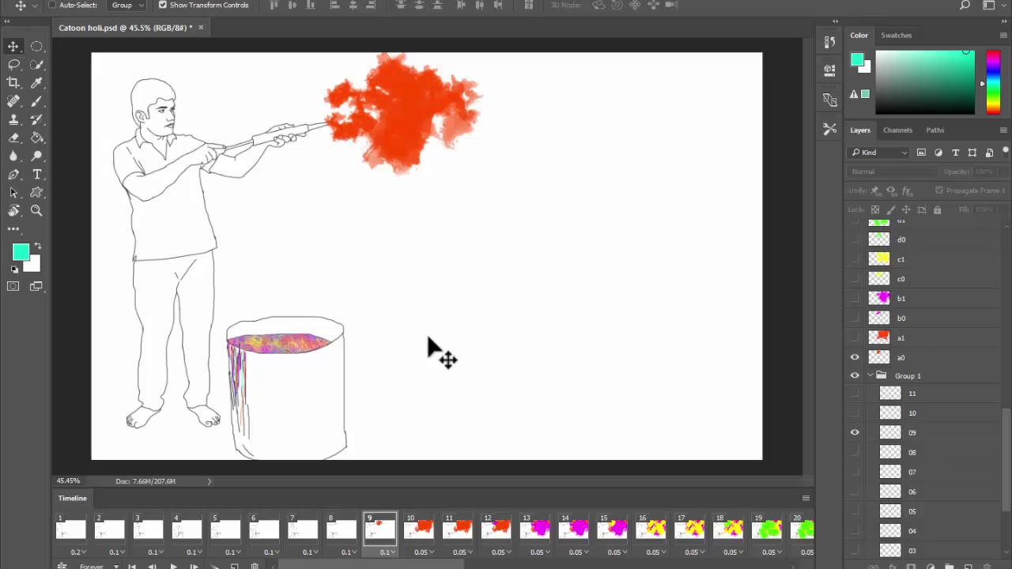
left_click(438, 281)
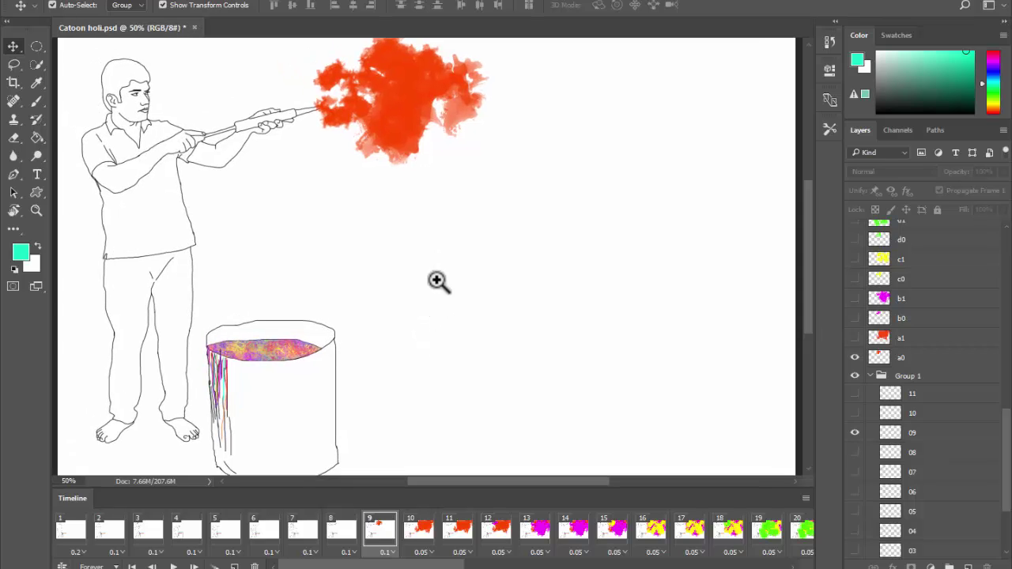
key("Tab")
key("f")
key("f")
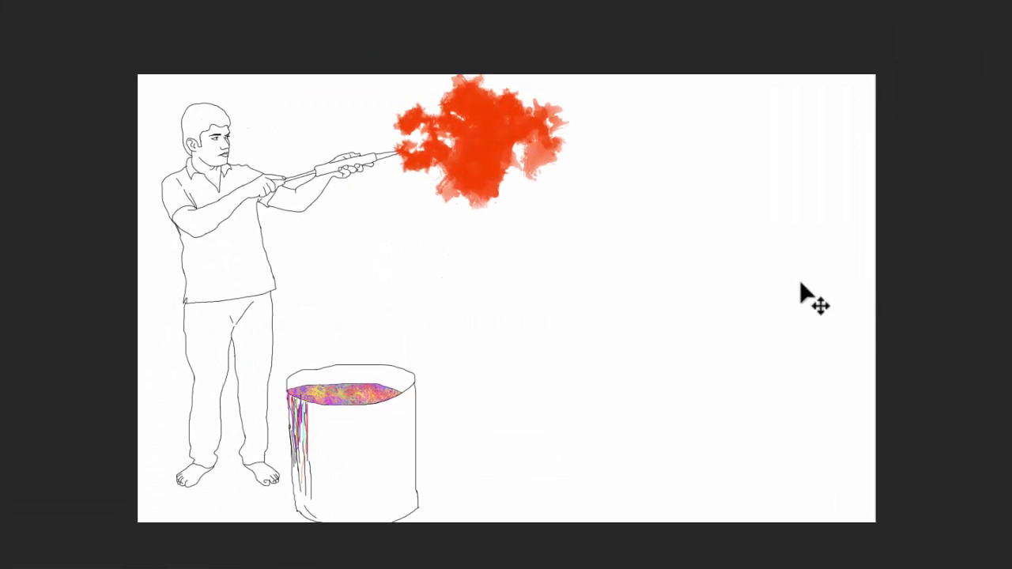